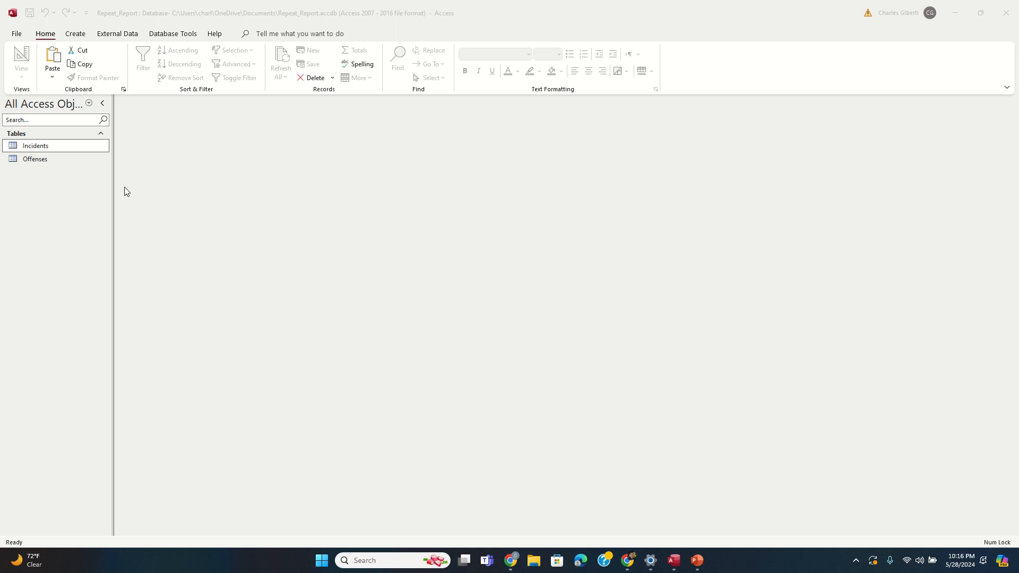
Step: Start a blank query design and make it a make-table query named '28 Day Incidents'
{"action": "left_click", "coordinate": [63, 150]}
{"action": "left_click", "coordinate": [80, 36]}
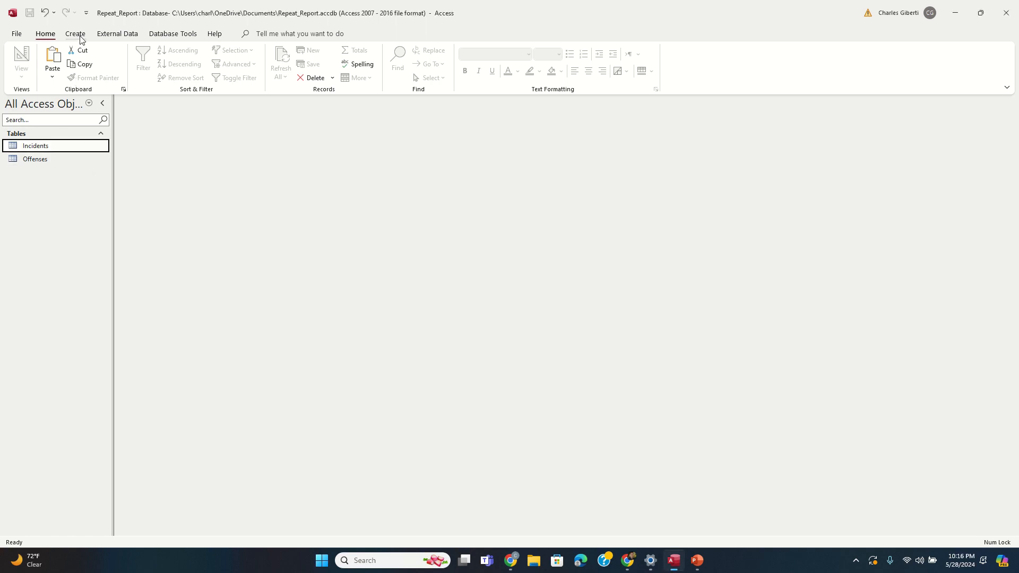
{"action": "left_click", "coordinate": [79, 36]}
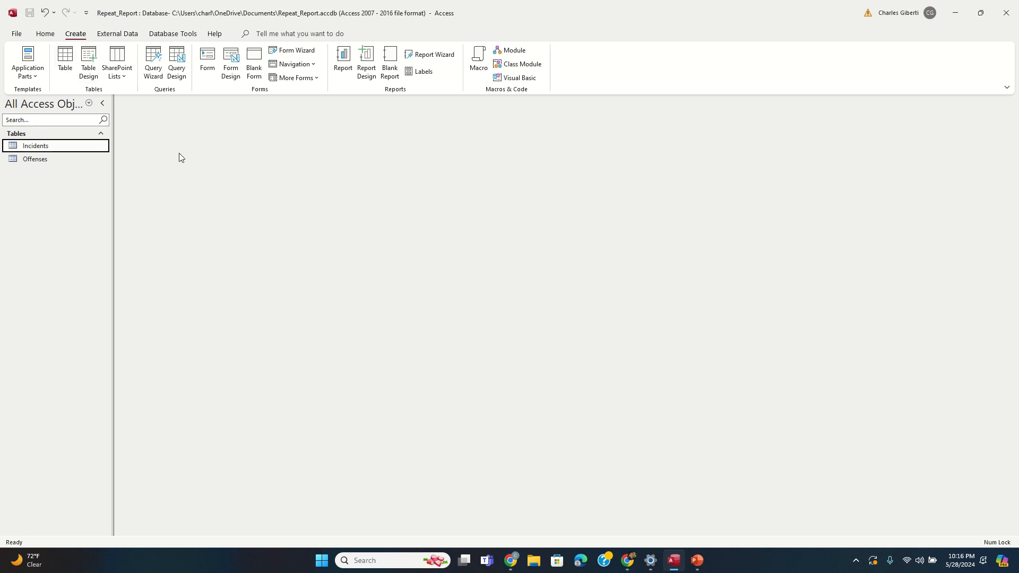
{"action": "left_click", "coordinate": [180, 69]}
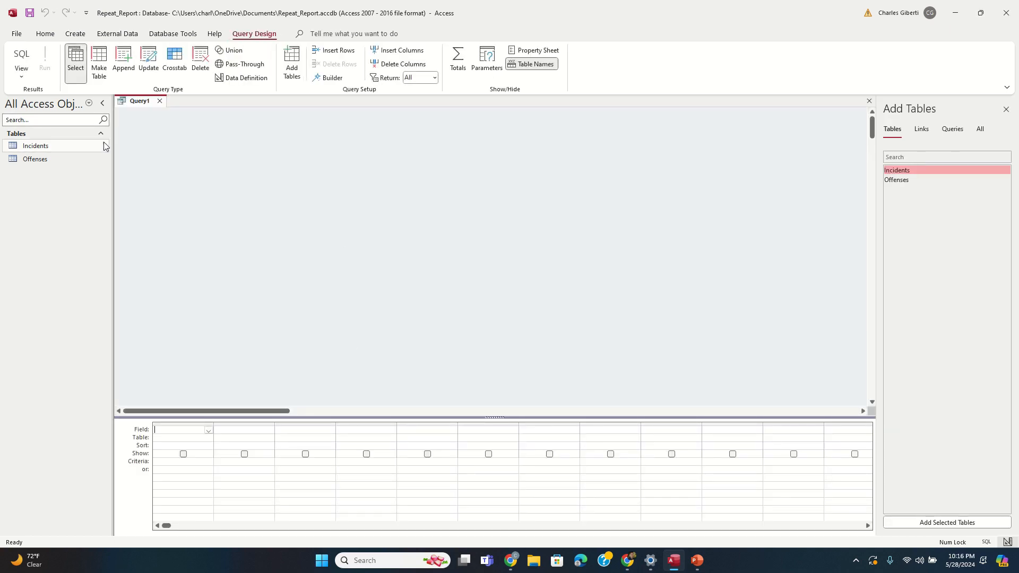
{"action": "left_click", "coordinate": [98, 63]}
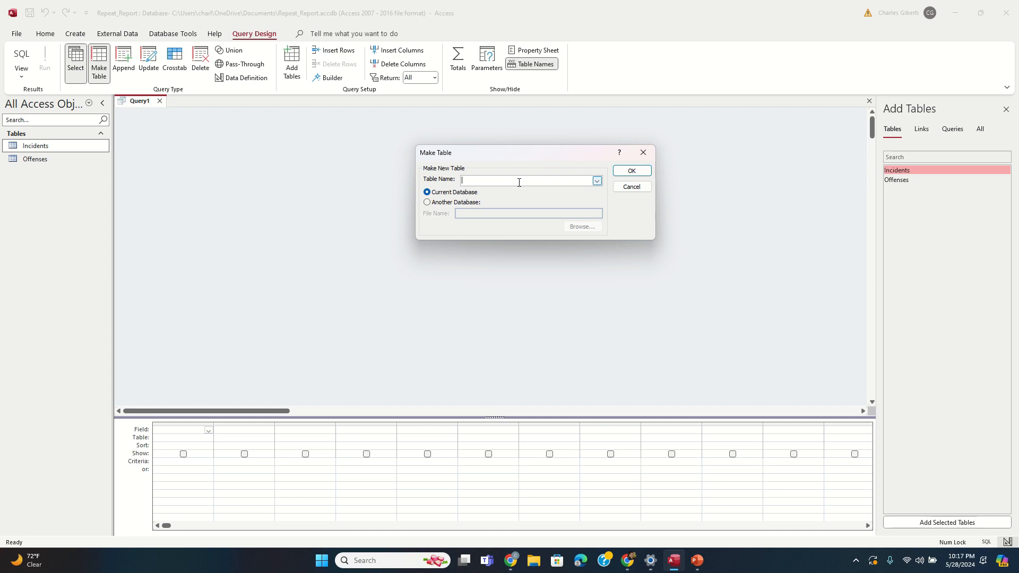
{"action": "type", "text": "28 Day Incidents"}
{"action": "left_click", "coordinate": [628, 170]}
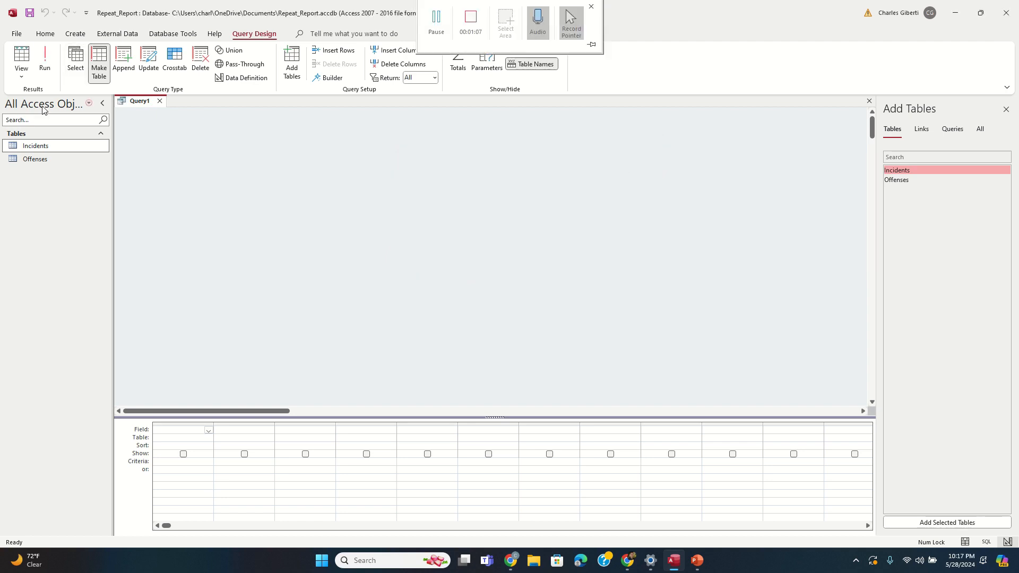
Step: Add the Incidents table with Incident_Number, Report_Date, Reporting_Officer, Address and Narrative to the grid
{"action": "left_click_drag", "start_coordinate": [38, 145], "coordinate": [310, 127]}
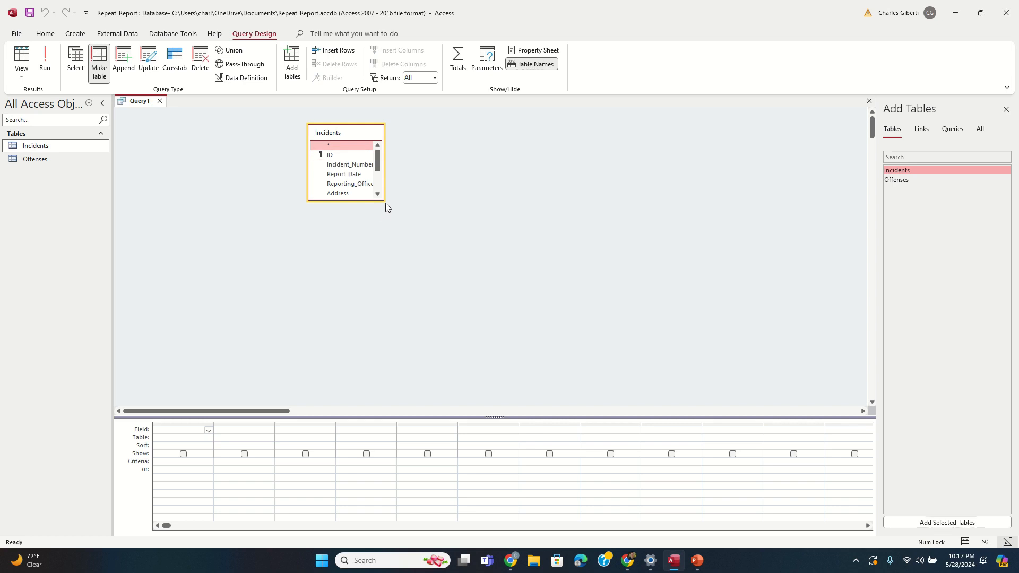
{"action": "left_click_drag", "start_coordinate": [385, 203], "coordinate": [505, 325]}
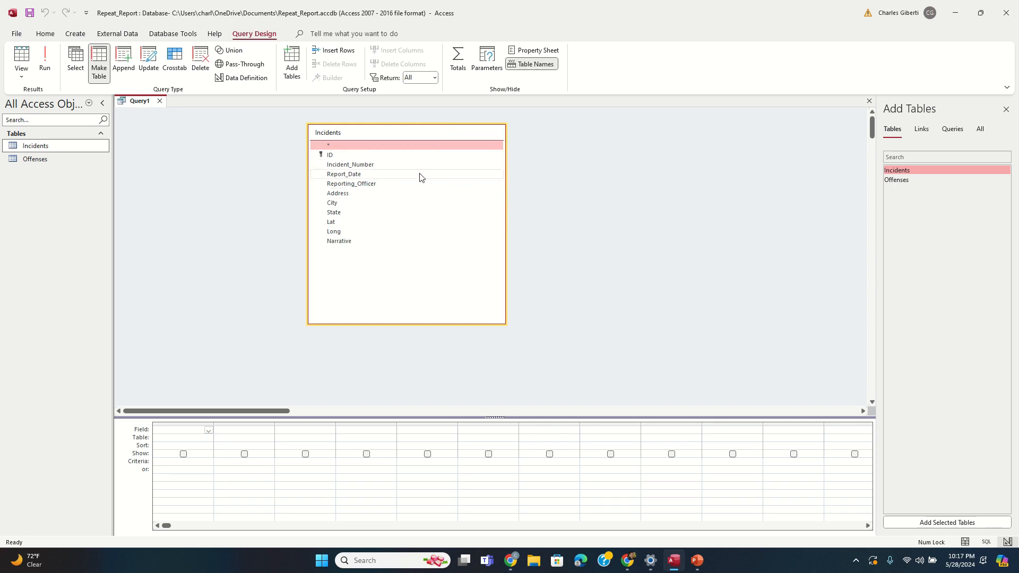
{"action": "left_click", "coordinate": [396, 164]}
{"action": "double_click", "coordinate": [392, 164]}
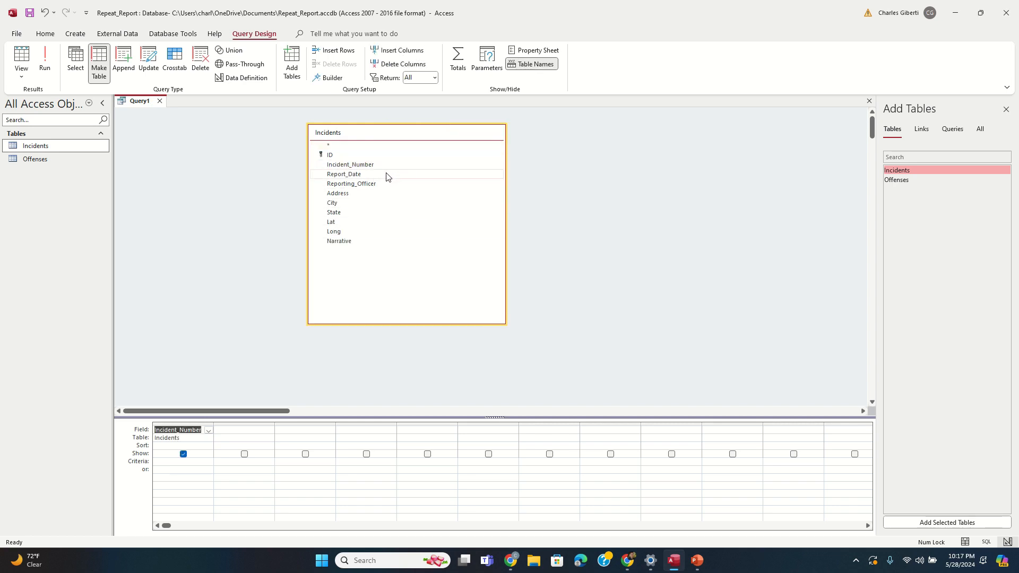
{"action": "double_click", "coordinate": [384, 174]}
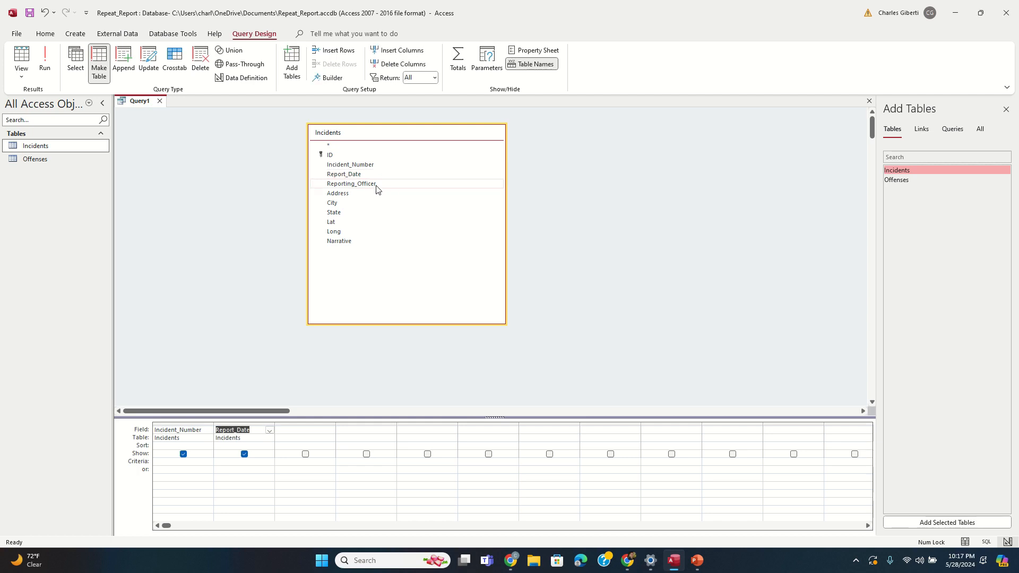
{"action": "double_click", "coordinate": [376, 183]}
{"action": "double_click", "coordinate": [366, 193]}
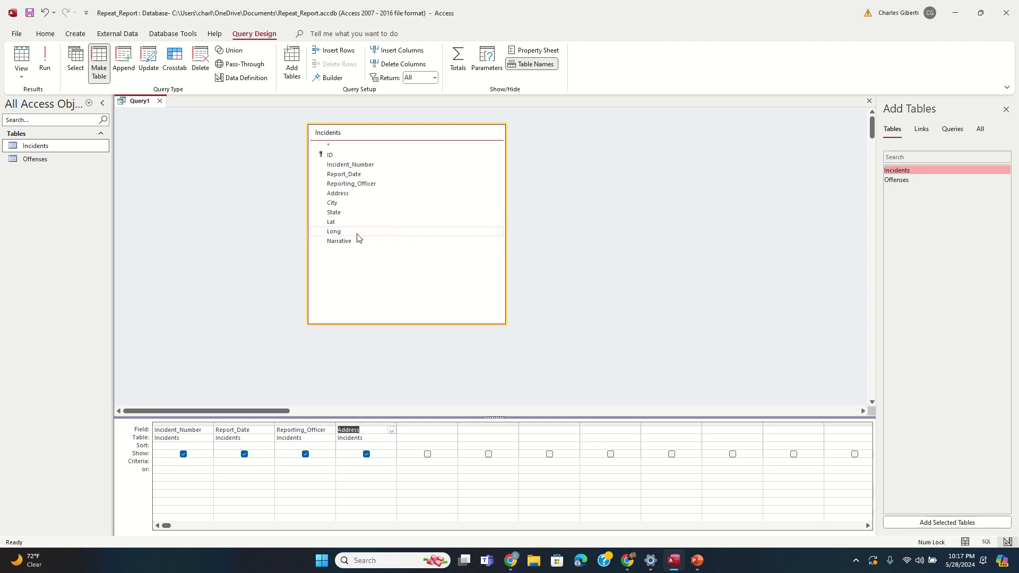
{"action": "double_click", "coordinate": [354, 242]}
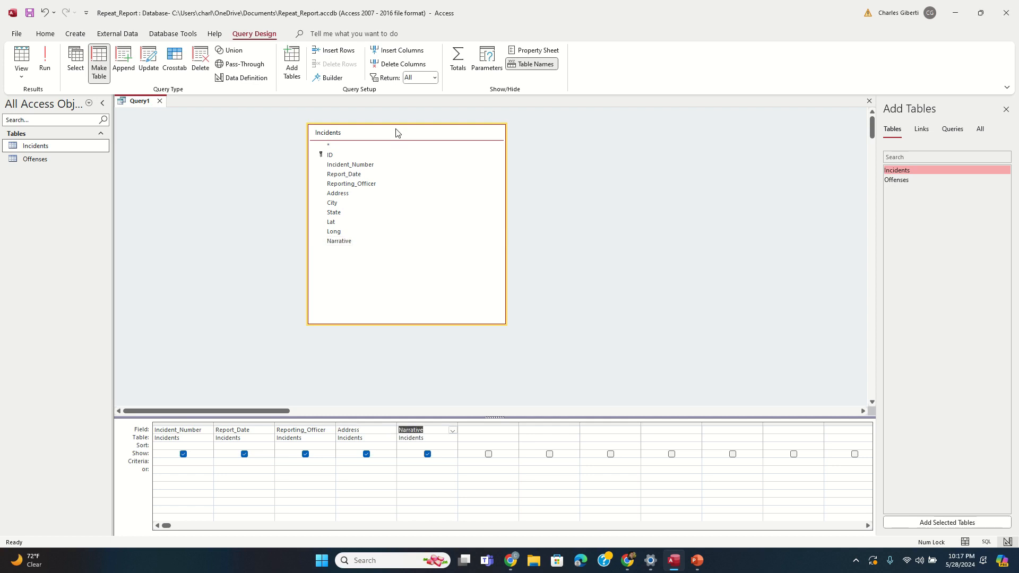
{"action": "left_click_drag", "start_coordinate": [396, 132], "coordinate": [357, 145]}
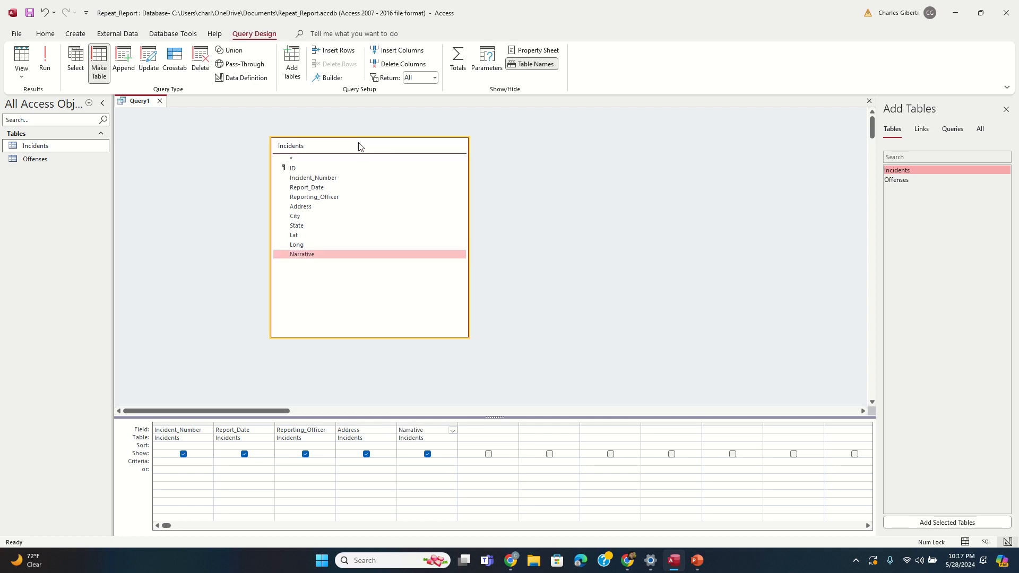
Step: Enter >=Now()-28 as the Report_Date criterion
{"action": "left_click", "coordinate": [227, 463]}
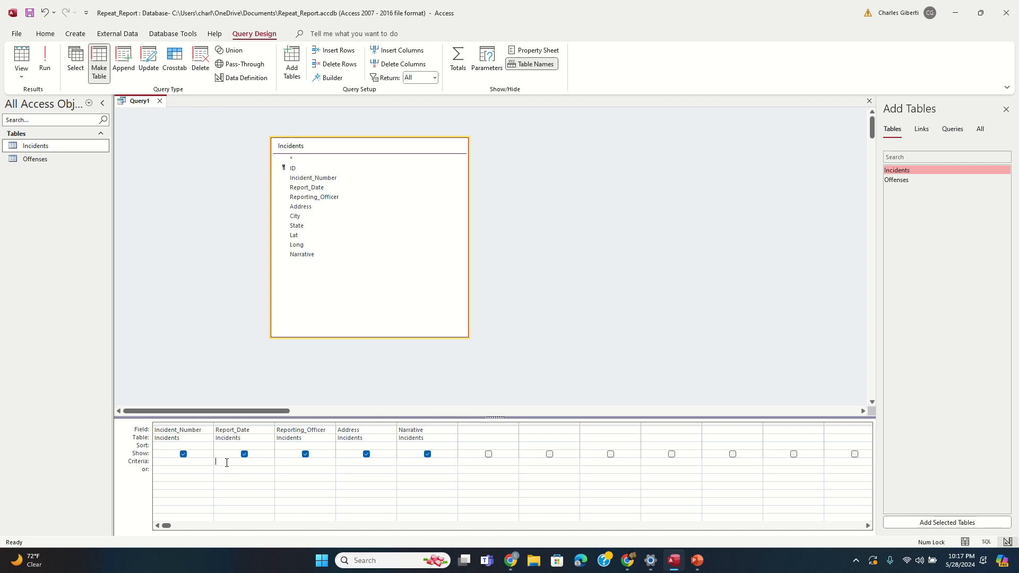
{"action": "type", "text": ">=Now()-28"}
{"action": "left_click", "coordinate": [538, 217]}
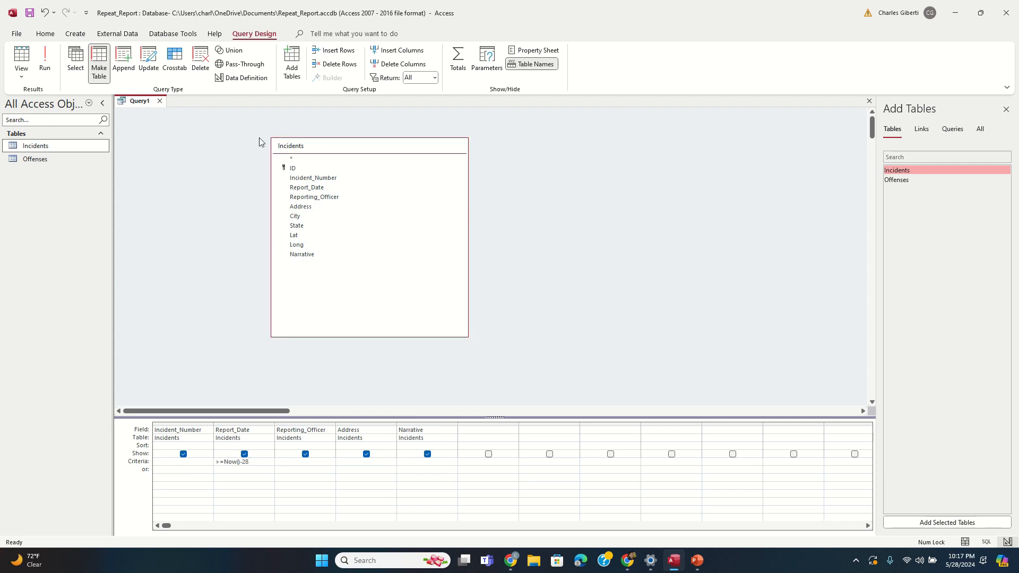
Step: Run the make-table query to paste 89 rows, then open and close the 28 Day Incidents table to check it
{"action": "left_click", "coordinate": [46, 67]}
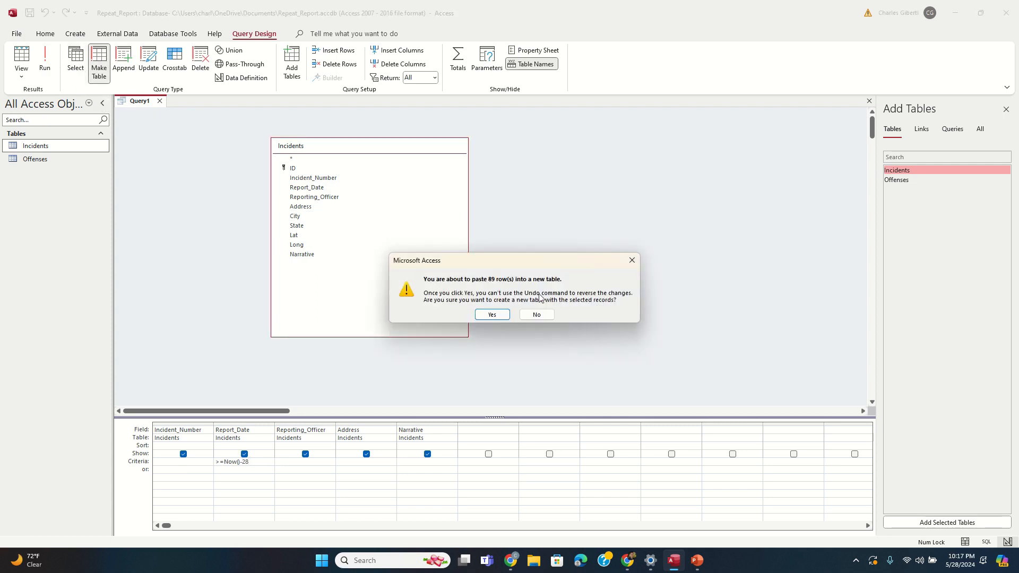
{"action": "left_click", "coordinate": [483, 315]}
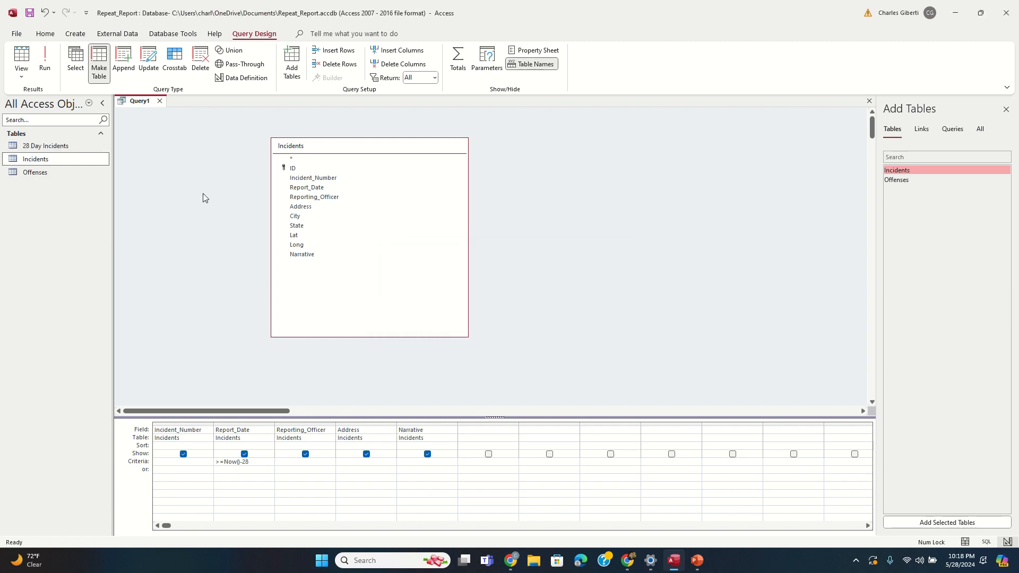
{"action": "double_click", "coordinate": [63, 146]}
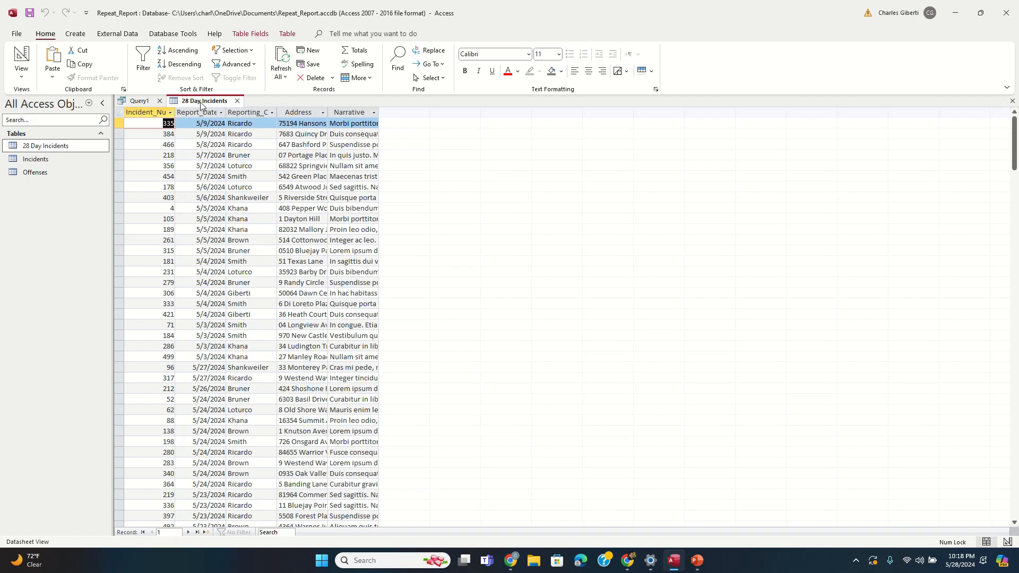
{"action": "left_click", "coordinate": [237, 101]}
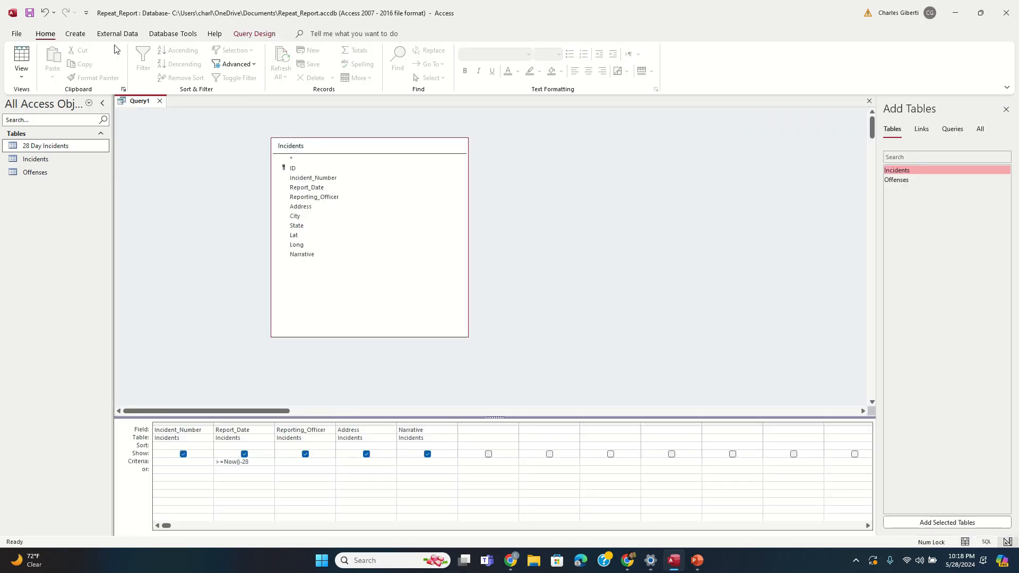
{"action": "left_click", "coordinate": [74, 36]}
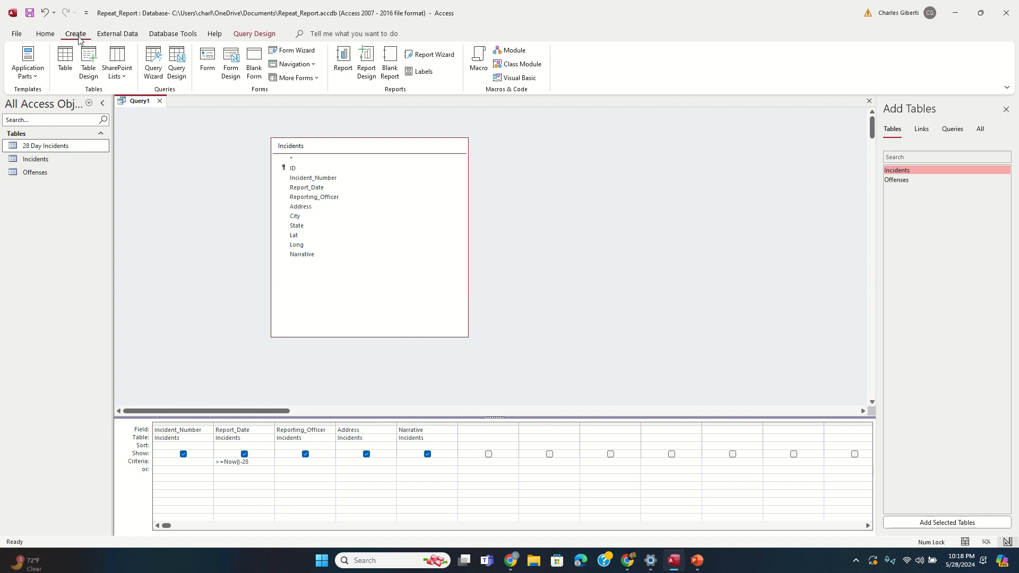
Step: Start a second query design on 28 Day Incidents with Address in the grid
{"action": "left_click", "coordinate": [178, 66]}
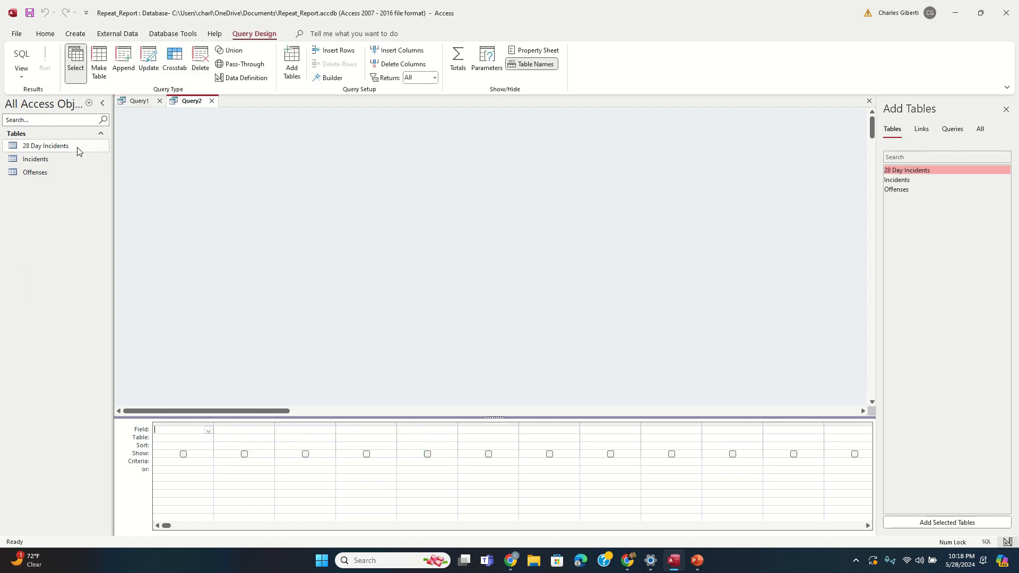
{"action": "left_click_drag", "start_coordinate": [78, 147], "coordinate": [319, 150]}
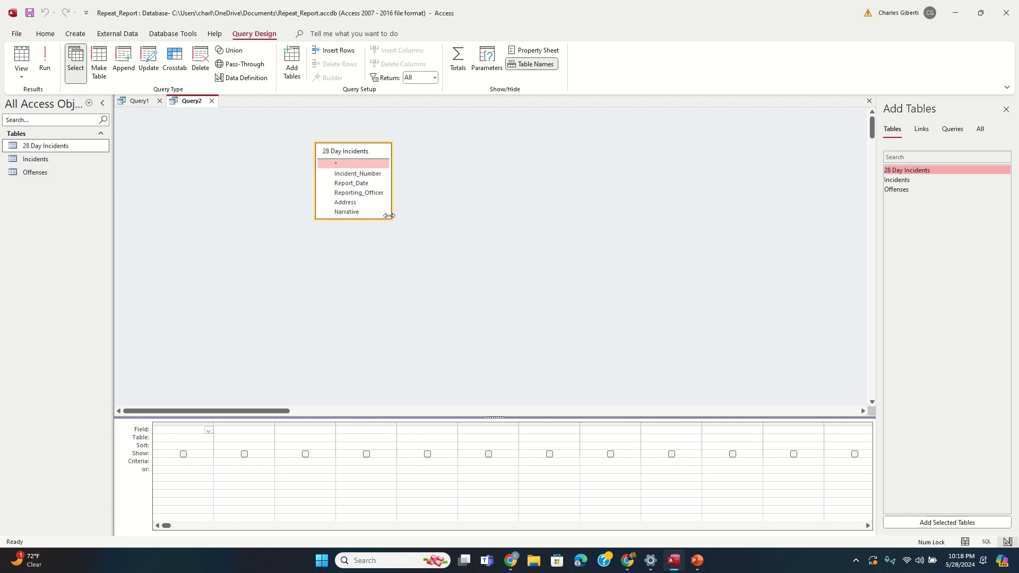
{"action": "left_click_drag", "start_coordinate": [389, 215], "coordinate": [506, 377]}
{"action": "left_click_drag", "start_coordinate": [390, 155], "coordinate": [312, 132]}
{"action": "double_click", "coordinate": [273, 181]}
{"action": "double_click", "coordinate": [274, 181]}
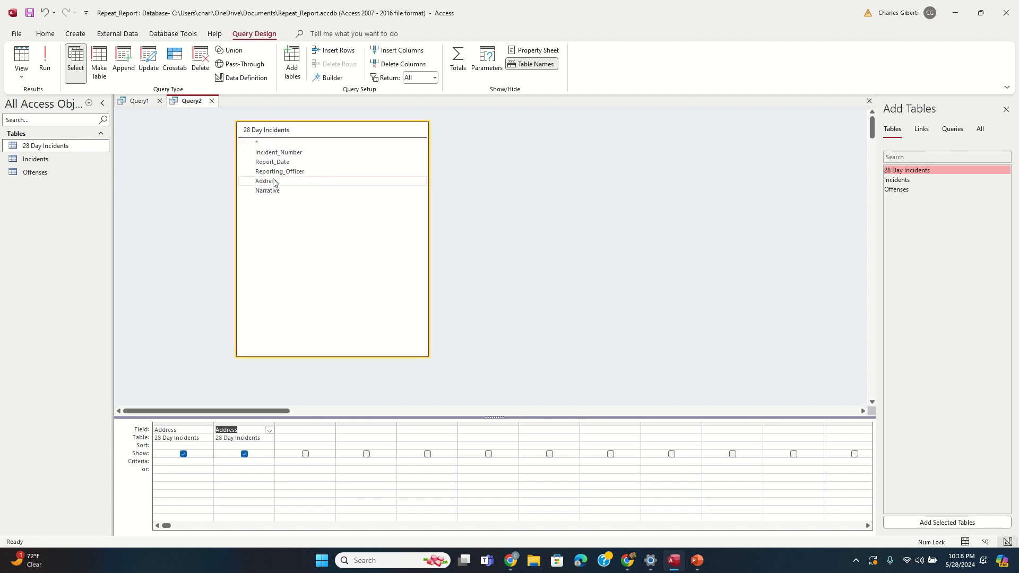
{"action": "left_click", "coordinate": [435, 248]}
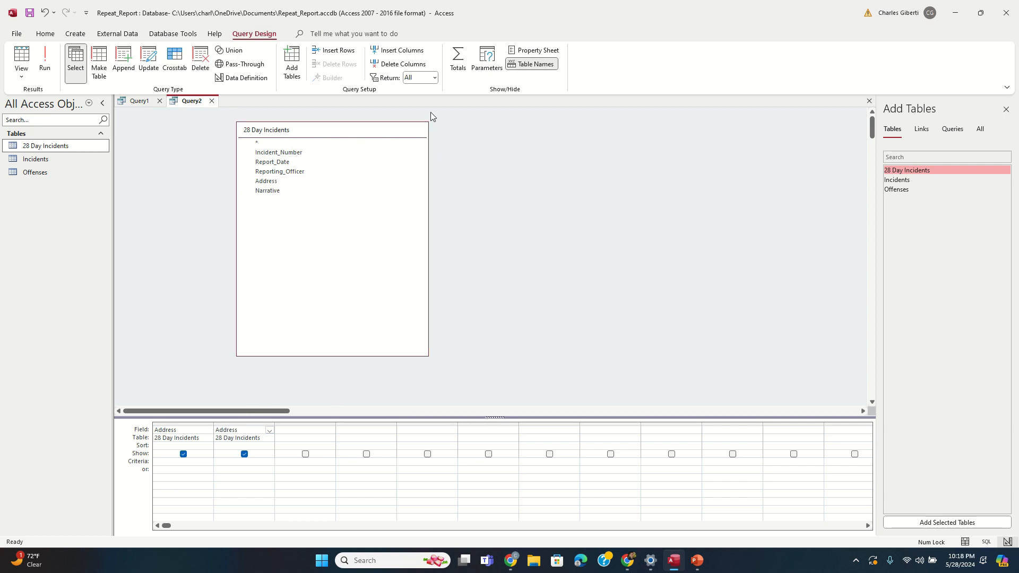
Step: Turn on Totals, set the second Address column to Count, and run the query
{"action": "left_click", "coordinate": [464, 60]}
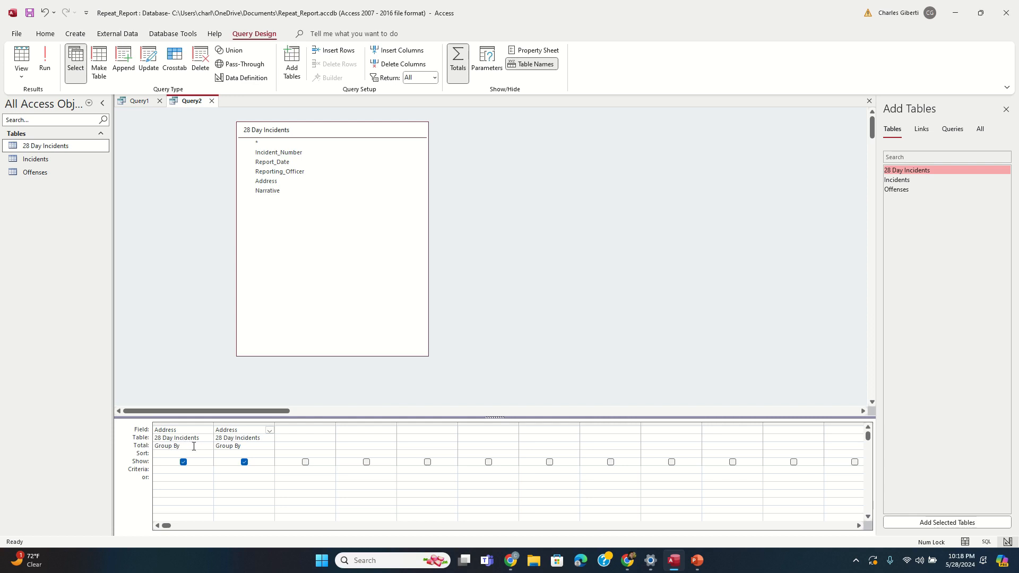
{"action": "left_click", "coordinate": [269, 445]}
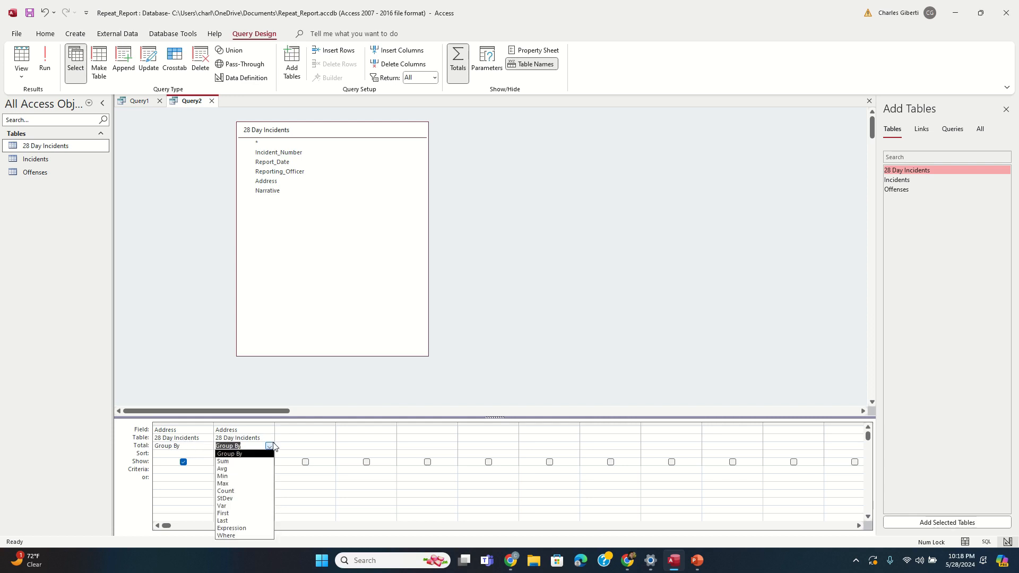
{"action": "left_click", "coordinate": [260, 481]}
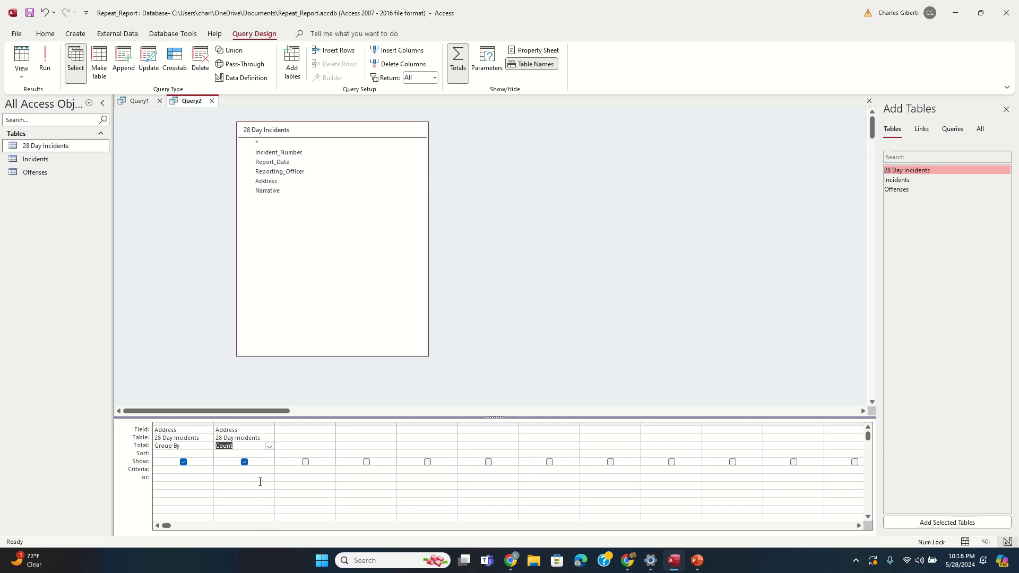
{"action": "left_click", "coordinate": [44, 58]}
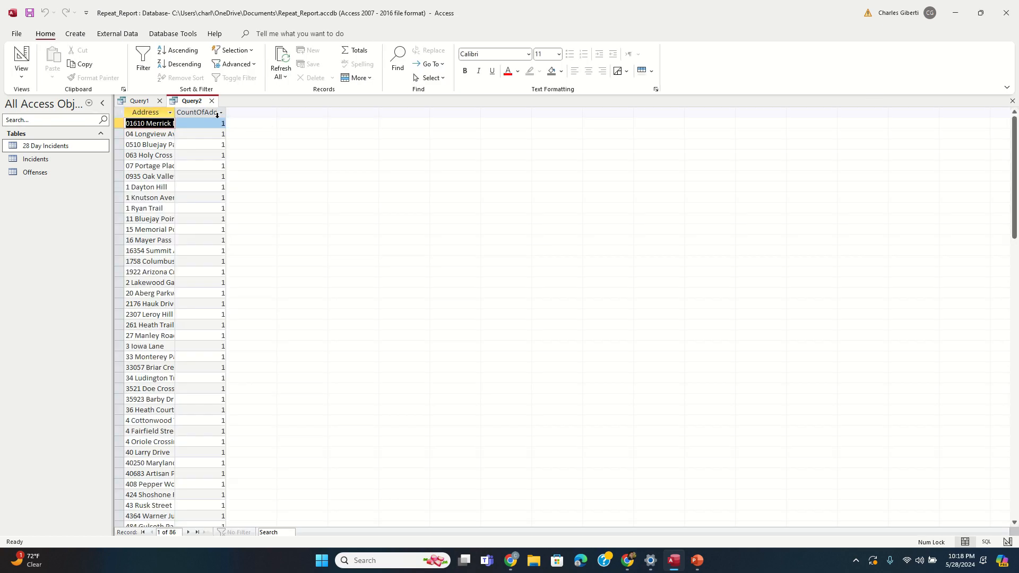
Step: Sort CountOfAddress from largest to smallest and widen that column
{"action": "left_click", "coordinate": [221, 112]}
{"action": "left_click", "coordinate": [236, 140]}
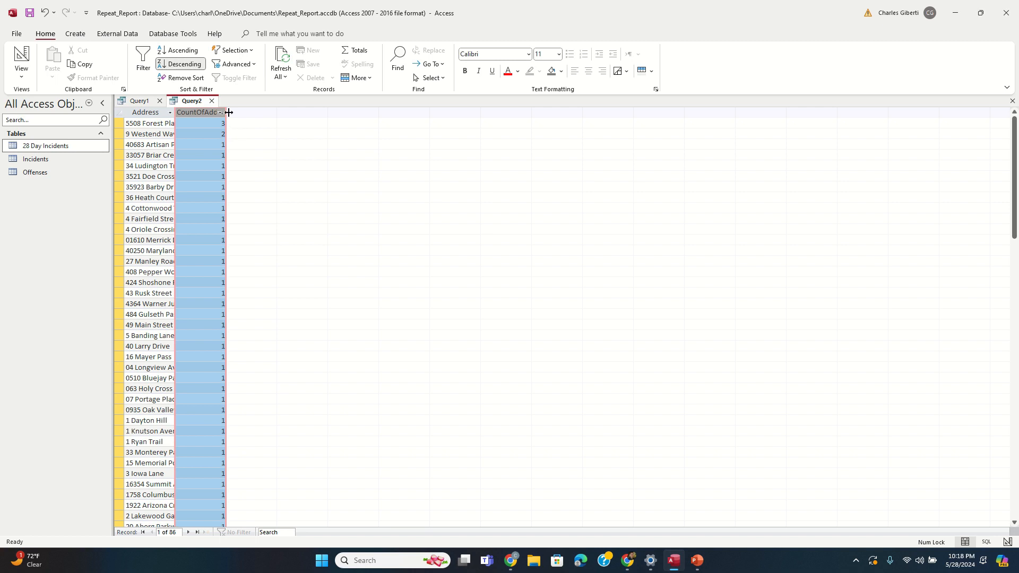
{"action": "left_click_drag", "start_coordinate": [226, 112], "coordinate": [356, 113]}
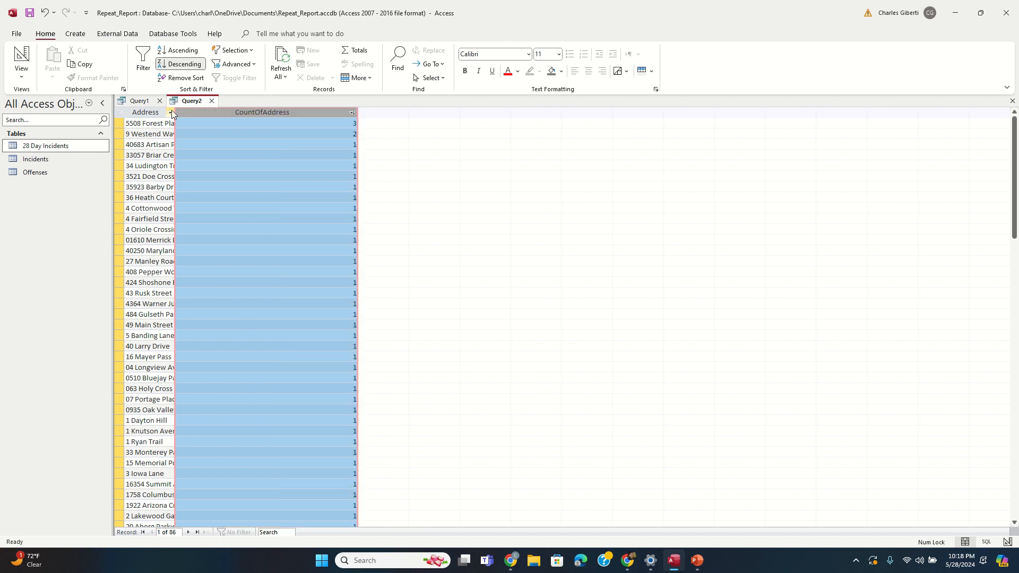
Step: Widen the Address column to show full addresses, then switch Query2 back to Design view
{"action": "left_click", "coordinate": [173, 112]}
{"action": "left_click", "coordinate": [173, 112]}
{"action": "left_click", "coordinate": [173, 113]}
{"action": "left_click", "coordinate": [174, 113]}
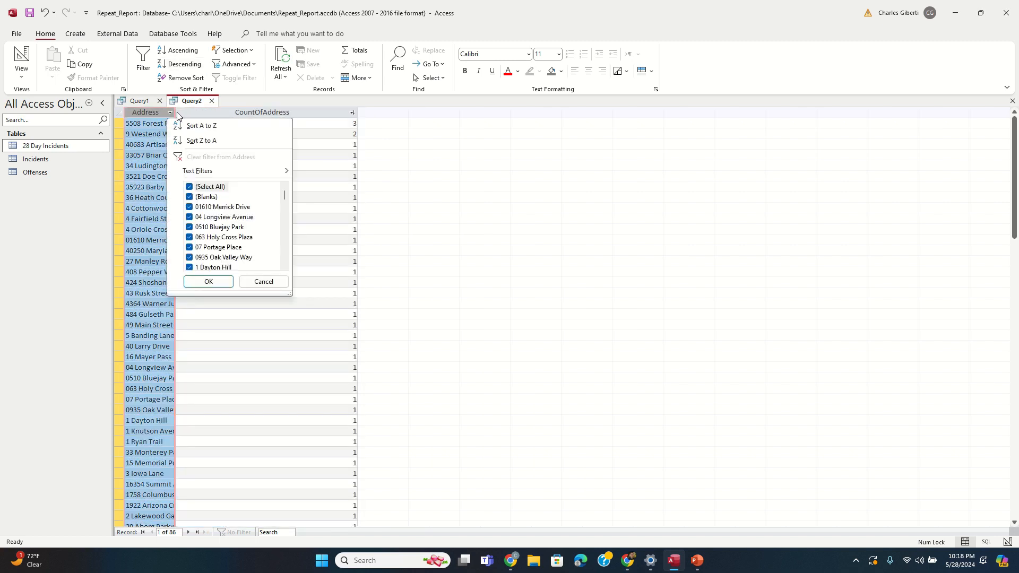
{"action": "left_click", "coordinate": [174, 112]}
{"action": "left_click_drag", "start_coordinate": [176, 112], "coordinate": [361, 113]}
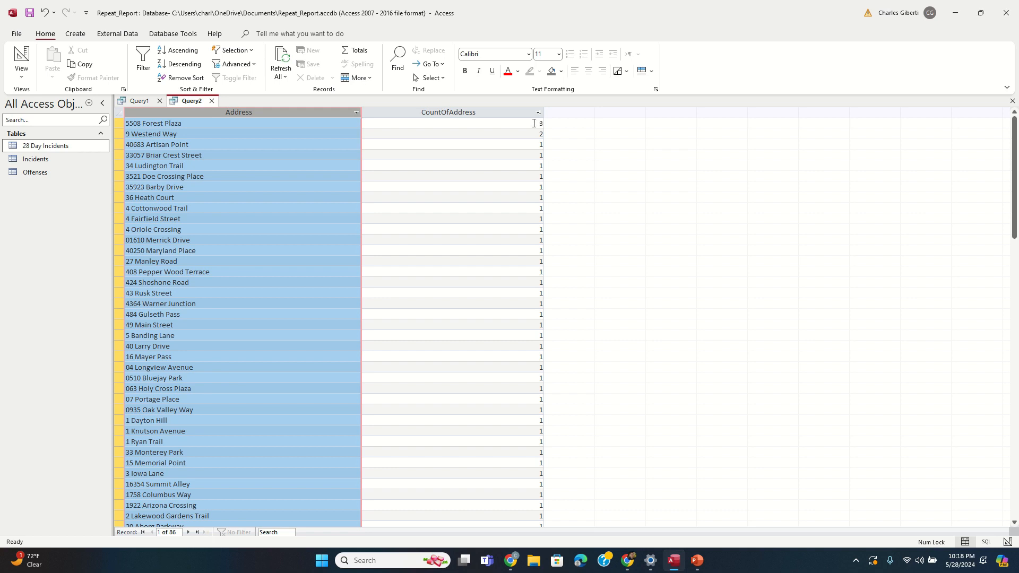
{"action": "left_click", "coordinate": [534, 123]}
{"action": "left_click", "coordinate": [529, 134]}
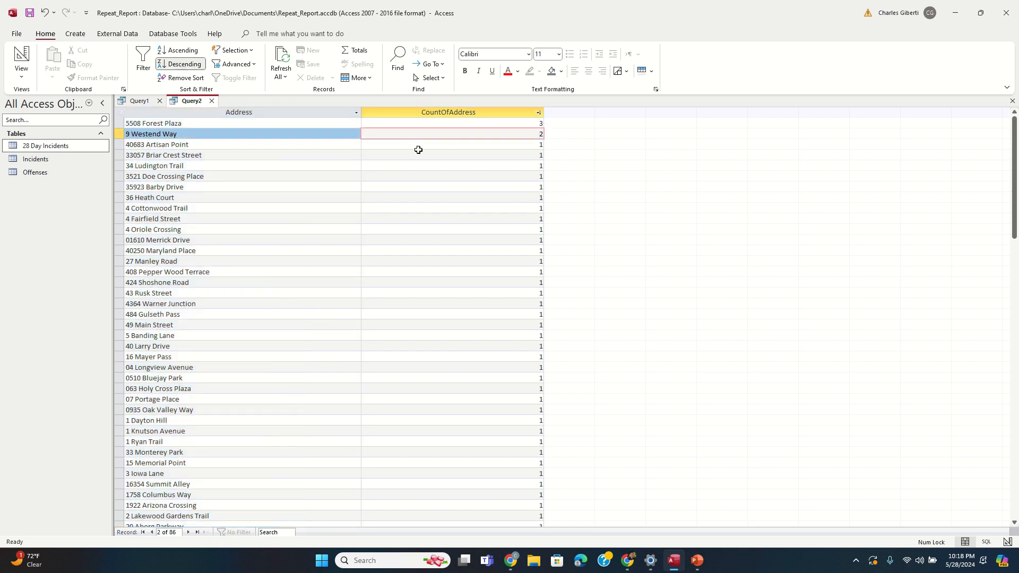
{"action": "right_click", "coordinate": [185, 102]}
{"action": "left_click", "coordinate": [223, 161]}
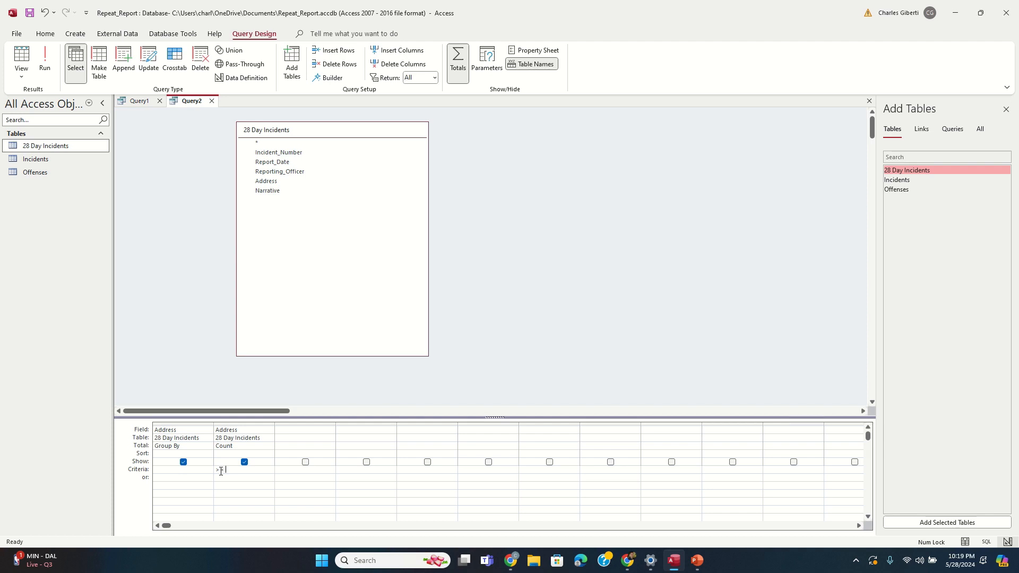
{"action": "type", "text": "2"}
{"action": "key", "text": "Tab"}
{"action": "left_click", "coordinate": [37, 64]}
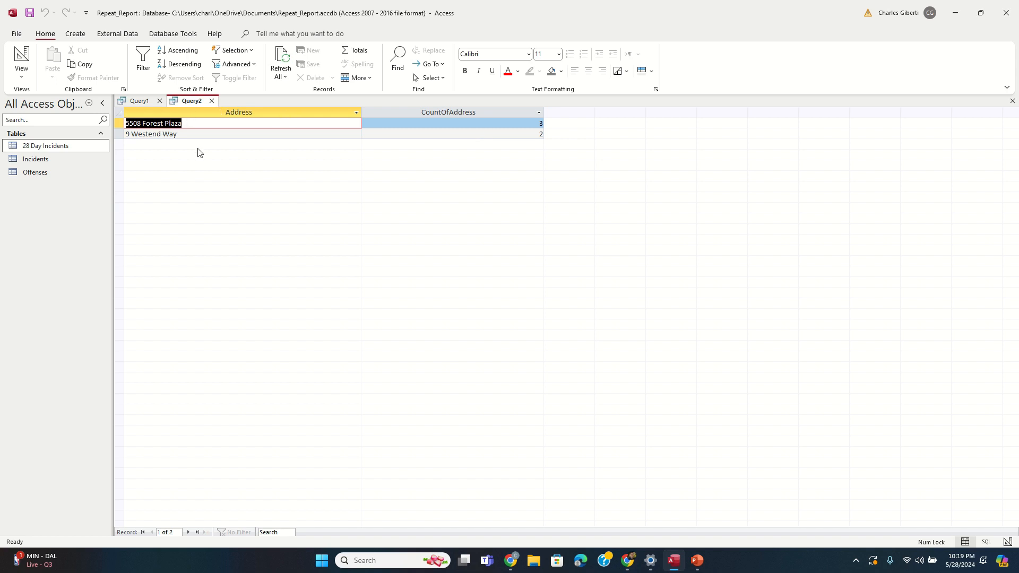
{"action": "right_click", "coordinate": [195, 101]}
{"action": "left_click", "coordinate": [242, 152]}
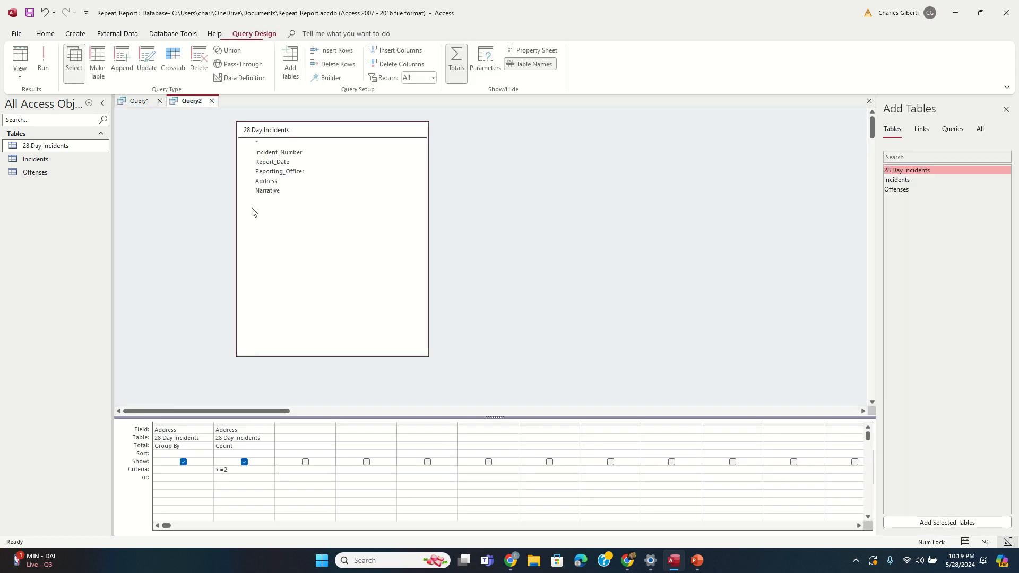
{"action": "left_click", "coordinate": [99, 63]}
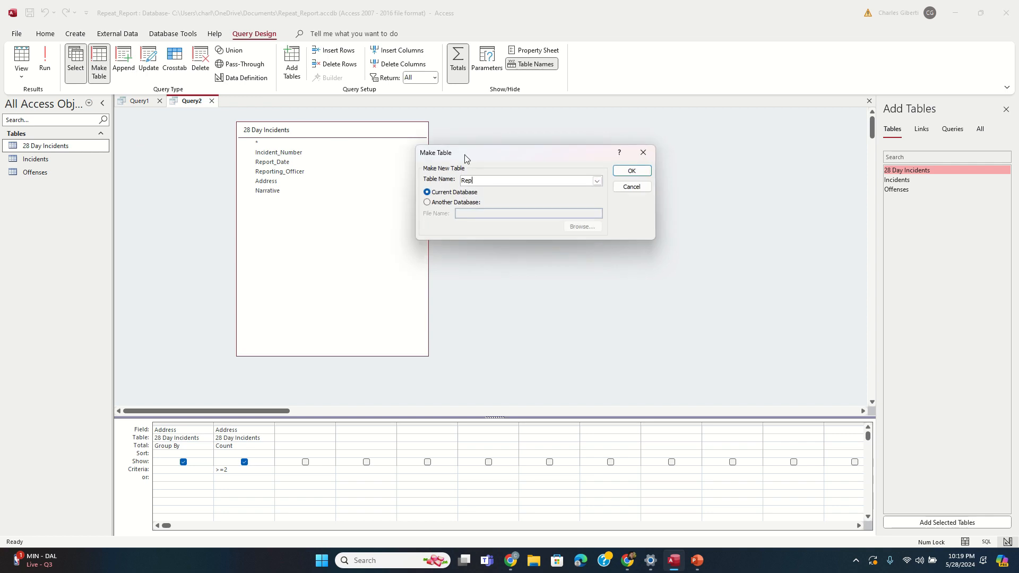
Step: Name the output table Repeat_Addresses, run the query to paste 2 rows, and check the new table
{"action": "type", "text": "Repeat_Addresse"}
{"action": "key", "text": "Return"}
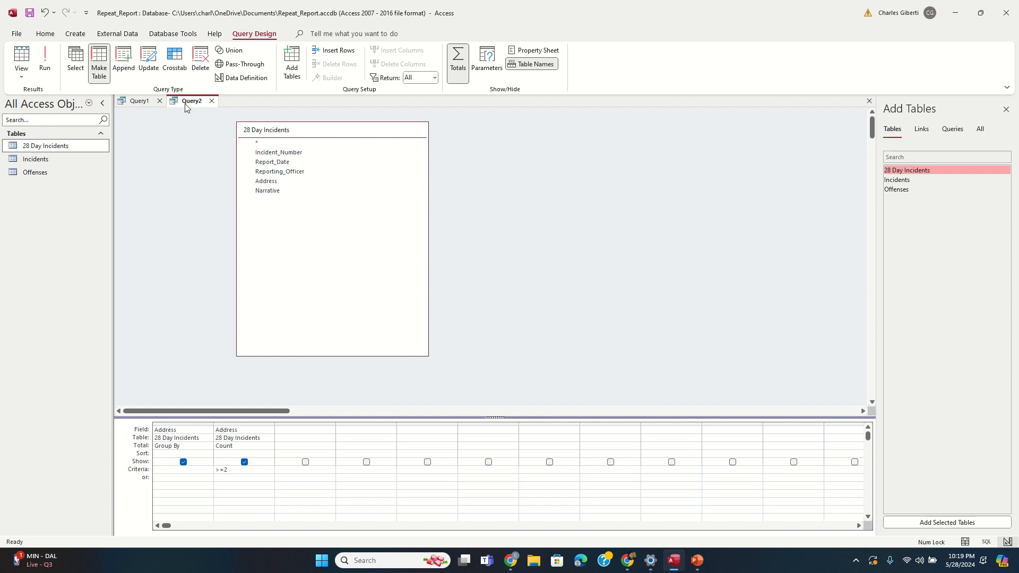
{"action": "left_click", "coordinate": [72, 70]}
{"action": "right_click", "coordinate": [182, 102]}
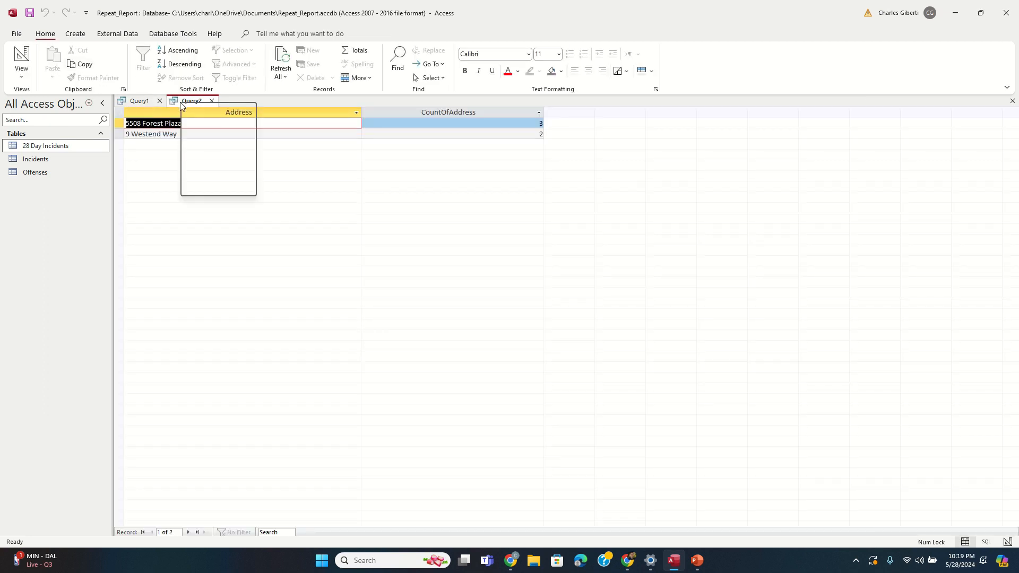
{"action": "left_click", "coordinate": [219, 160]}
{"action": "left_click", "coordinate": [47, 67]}
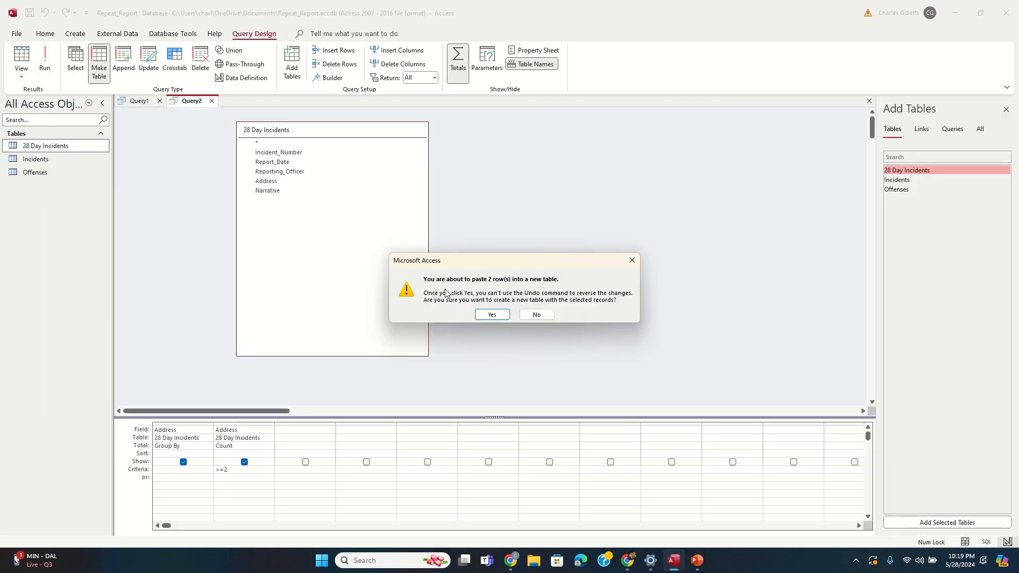
{"action": "left_click", "coordinate": [493, 315]}
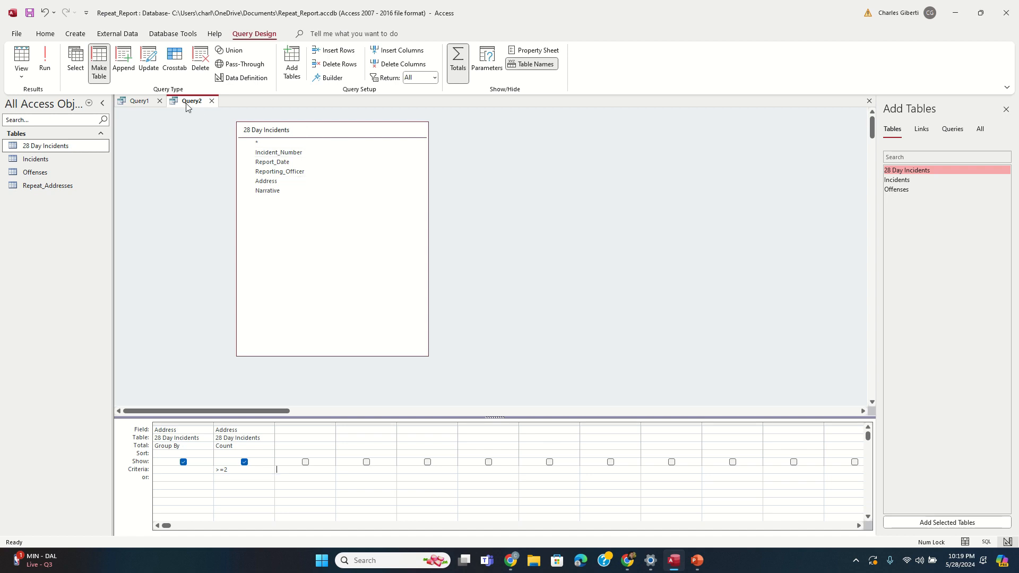
{"action": "double_click", "coordinate": [60, 186]}
{"action": "left_click", "coordinate": [294, 101]}
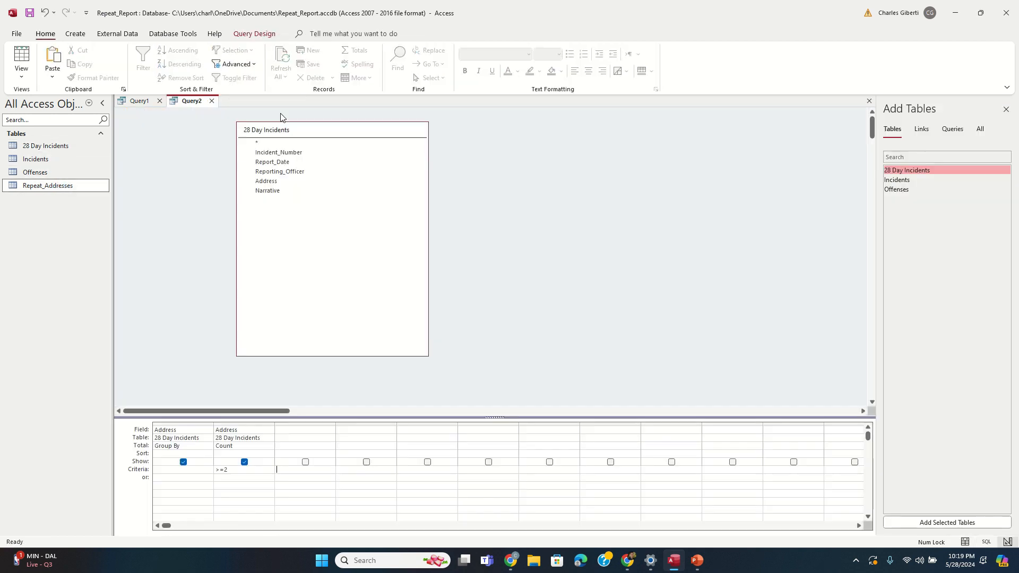
Step: Start a new query with Repeat_Addresses and 28 Day Incidents joined on Address
{"action": "left_click", "coordinate": [75, 34]}
{"action": "left_click", "coordinate": [176, 63]}
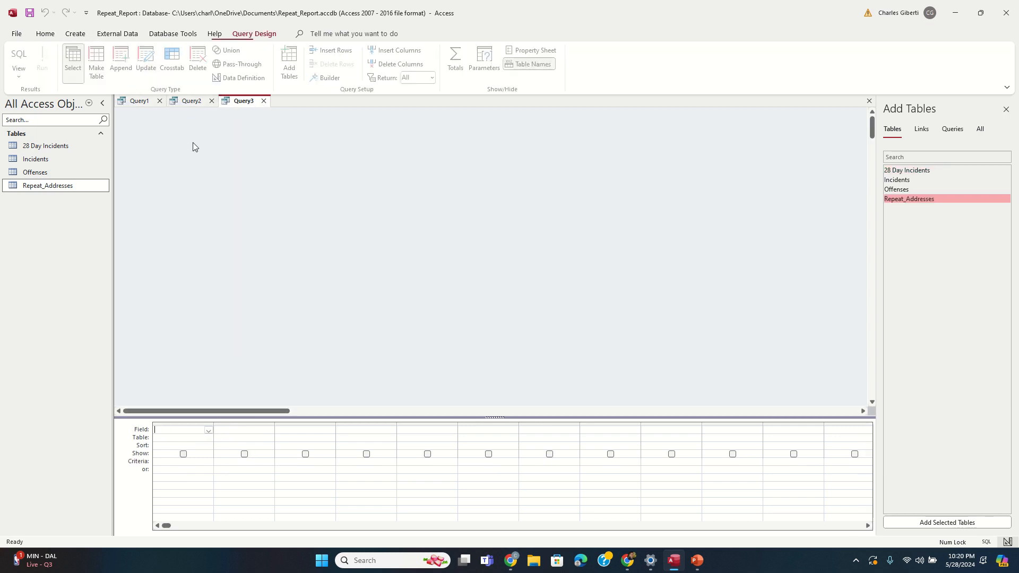
{"action": "left_click_drag", "start_coordinate": [56, 190], "coordinate": [565, 171]}
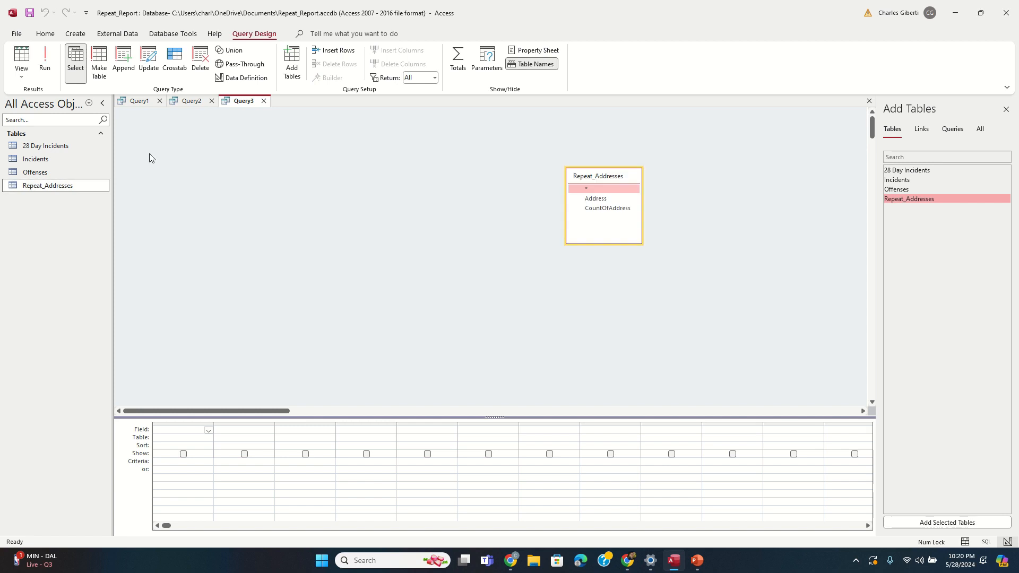
{"action": "left_click_drag", "start_coordinate": [74, 147], "coordinate": [338, 143]}
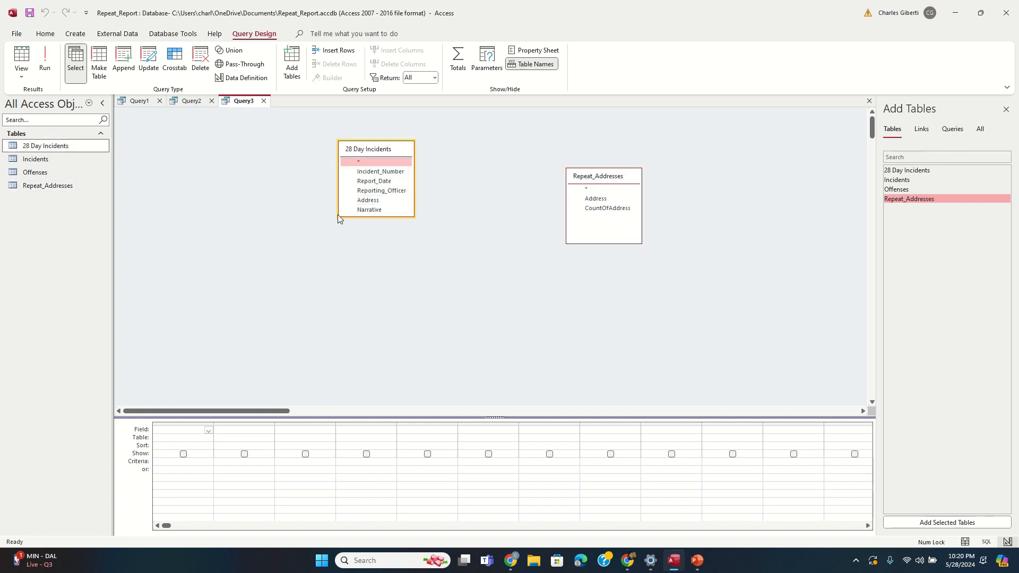
{"action": "left_click_drag", "start_coordinate": [336, 217], "coordinate": [237, 276]}
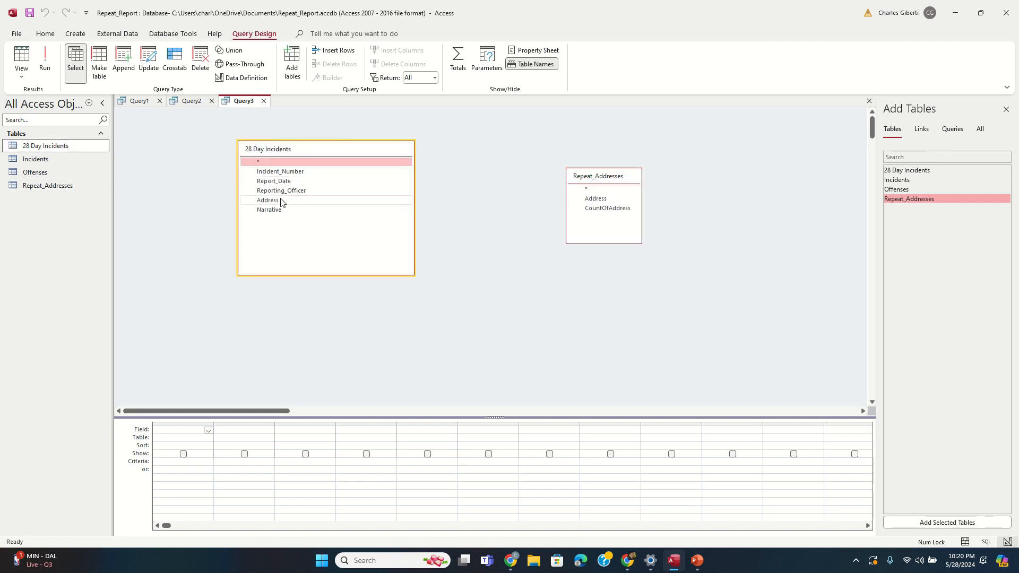
{"action": "left_click_drag", "start_coordinate": [282, 200], "coordinate": [595, 199]}
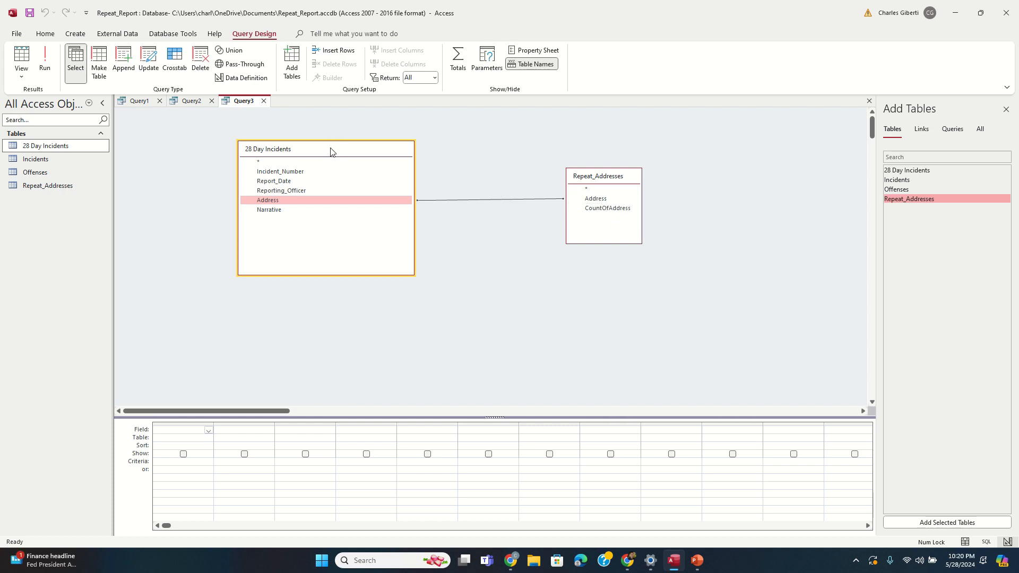
{"action": "left_click_drag", "start_coordinate": [330, 149], "coordinate": [310, 167]}
Step: Add CountOfAddress, Incident_Number, Report_Date, Reporting_Officer, Address and Narrative to the grid
{"action": "double_click", "coordinate": [598, 209]}
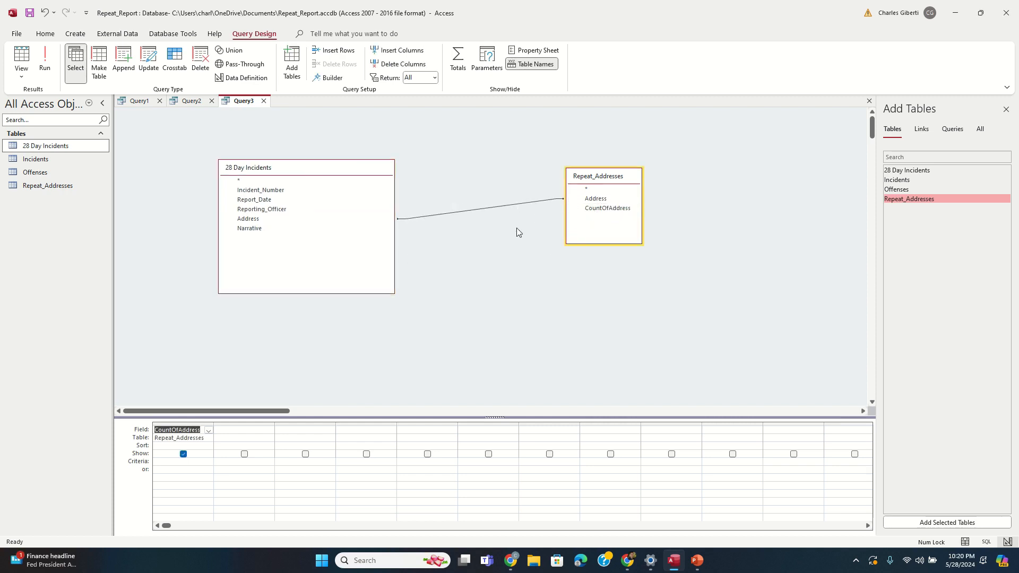
{"action": "double_click", "coordinate": [280, 191]}
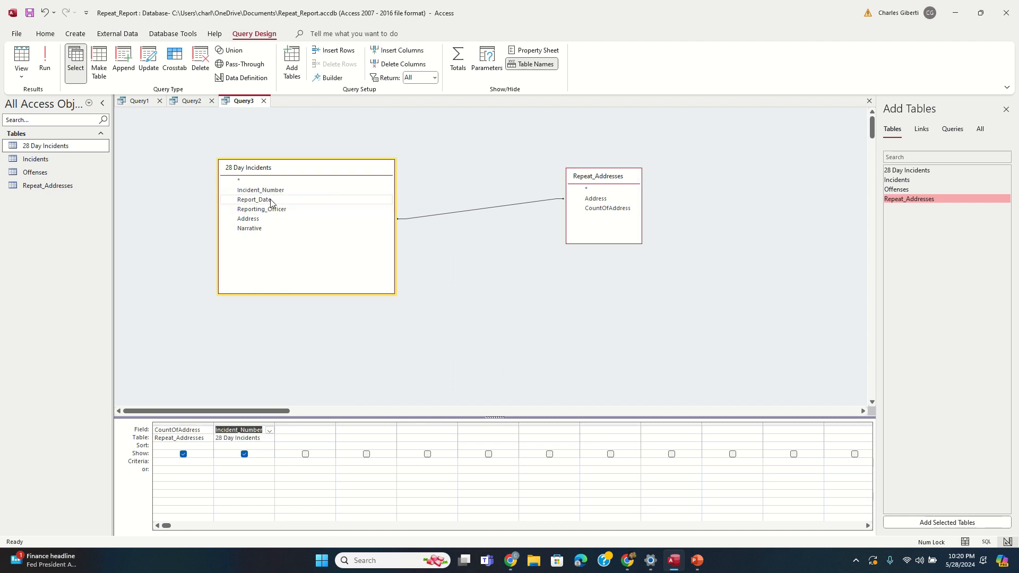
{"action": "double_click", "coordinate": [274, 200]}
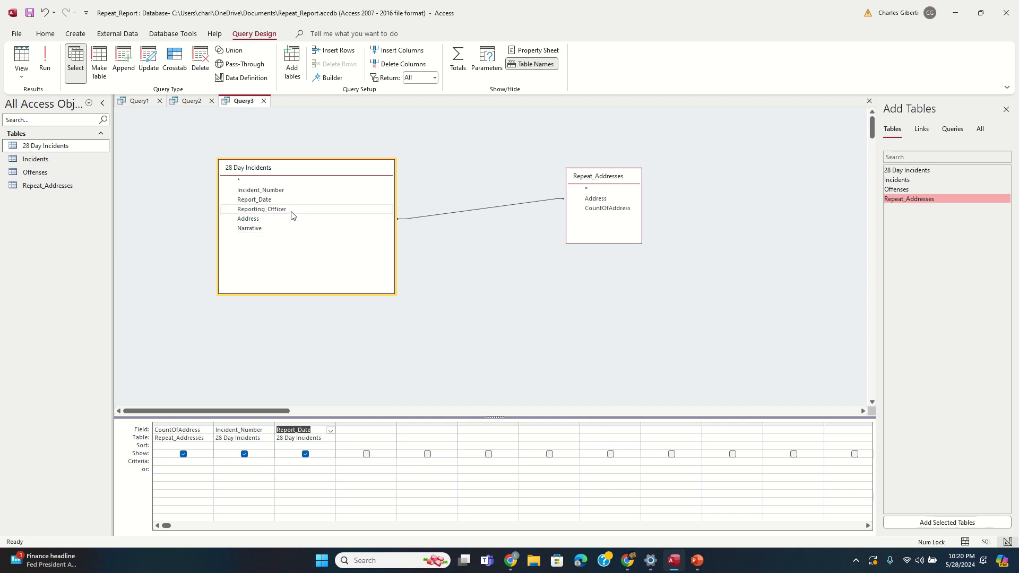
{"action": "double_click", "coordinate": [292, 210]}
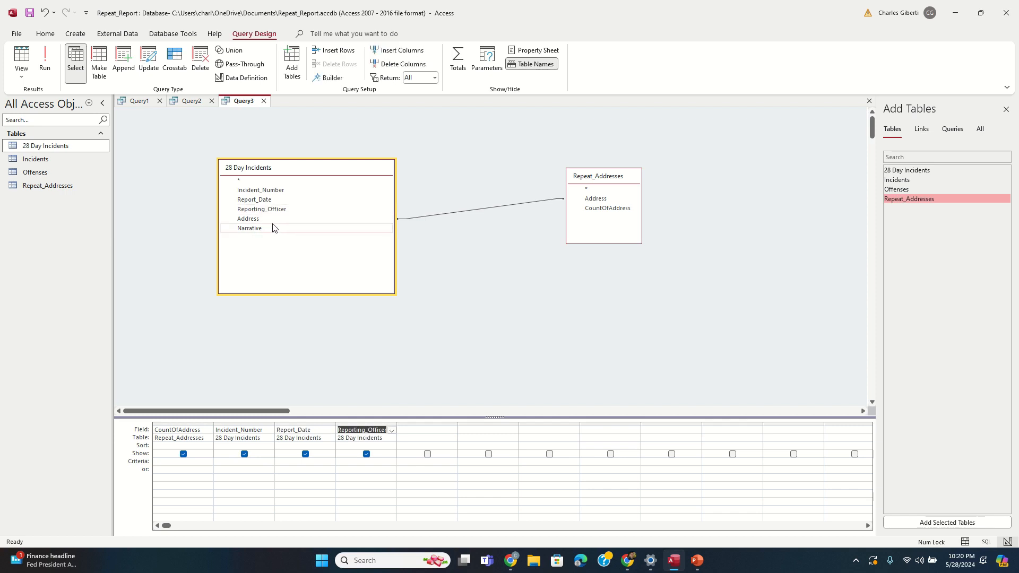
{"action": "double_click", "coordinate": [269, 219]}
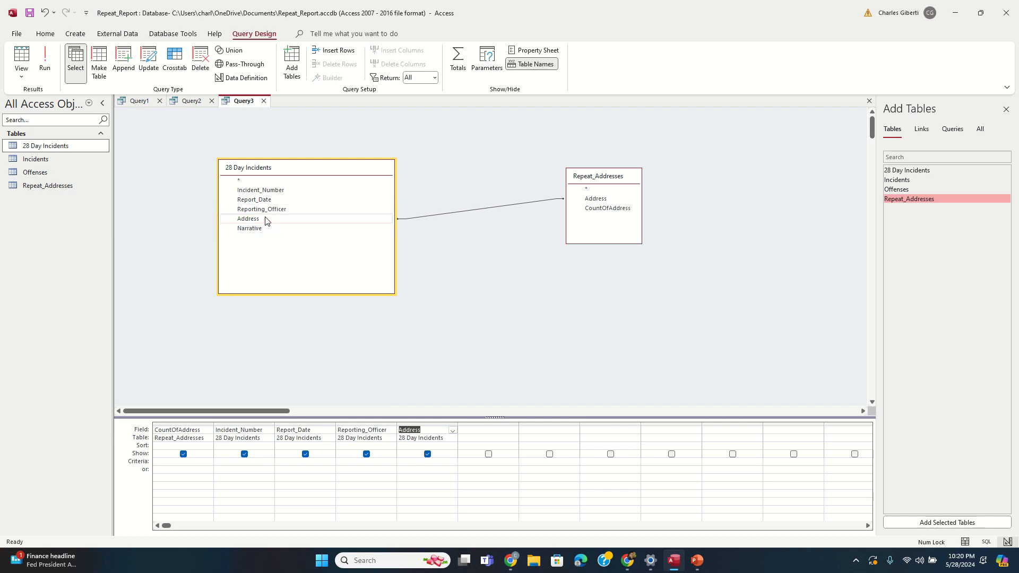
{"action": "double_click", "coordinate": [262, 229]}
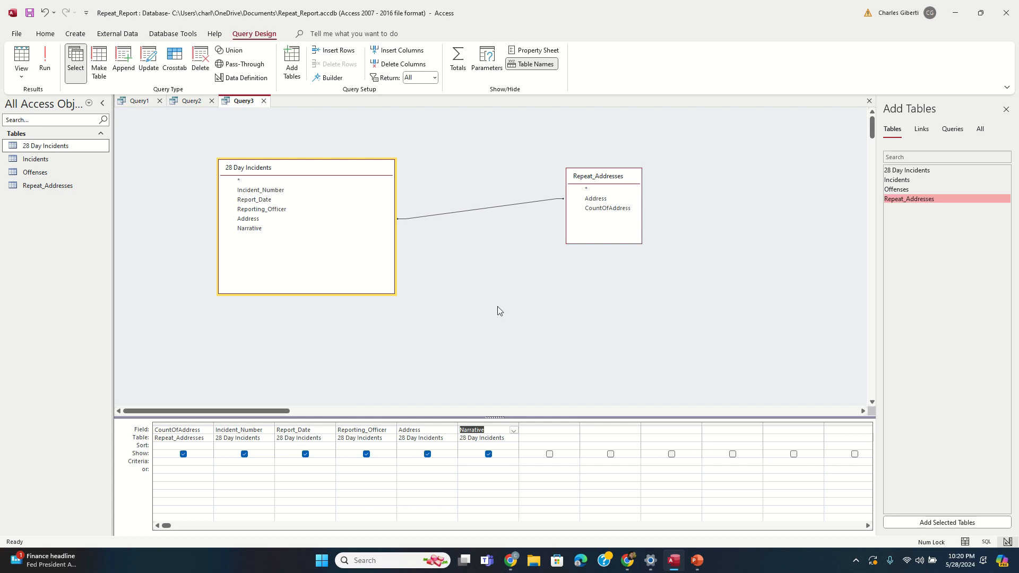
{"action": "left_click", "coordinate": [460, 321]}
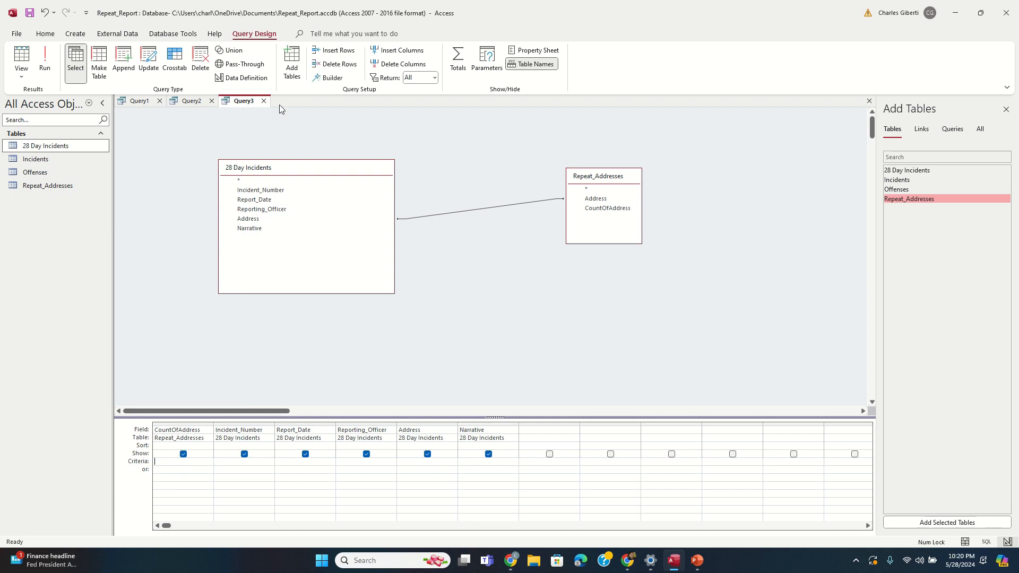
Step: Run Query3 to list the 5 repeat-address incidents and widen the Narrative and Address columns
{"action": "left_click", "coordinate": [45, 64]}
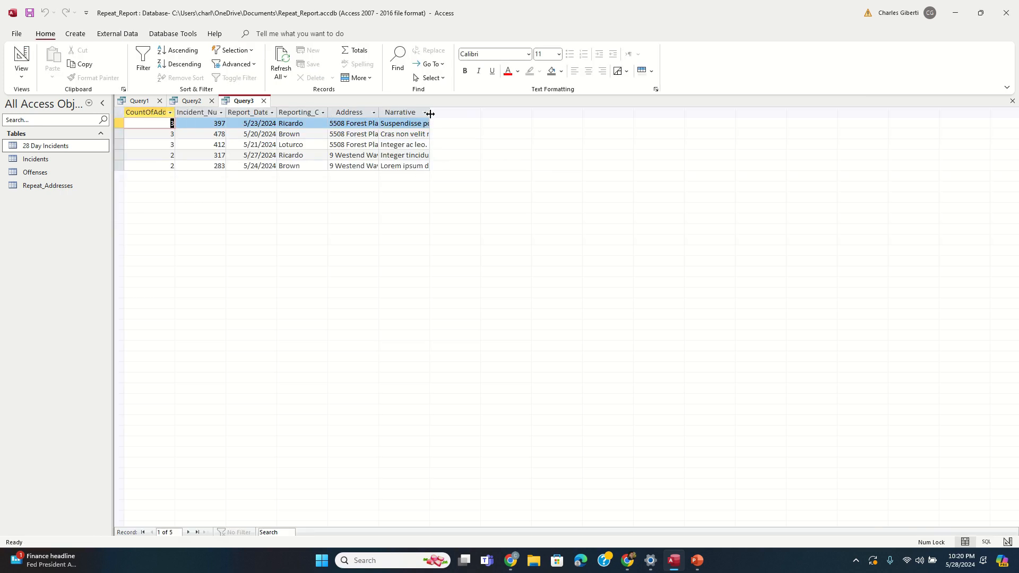
{"action": "left_click_drag", "start_coordinate": [433, 113], "coordinate": [657, 114]}
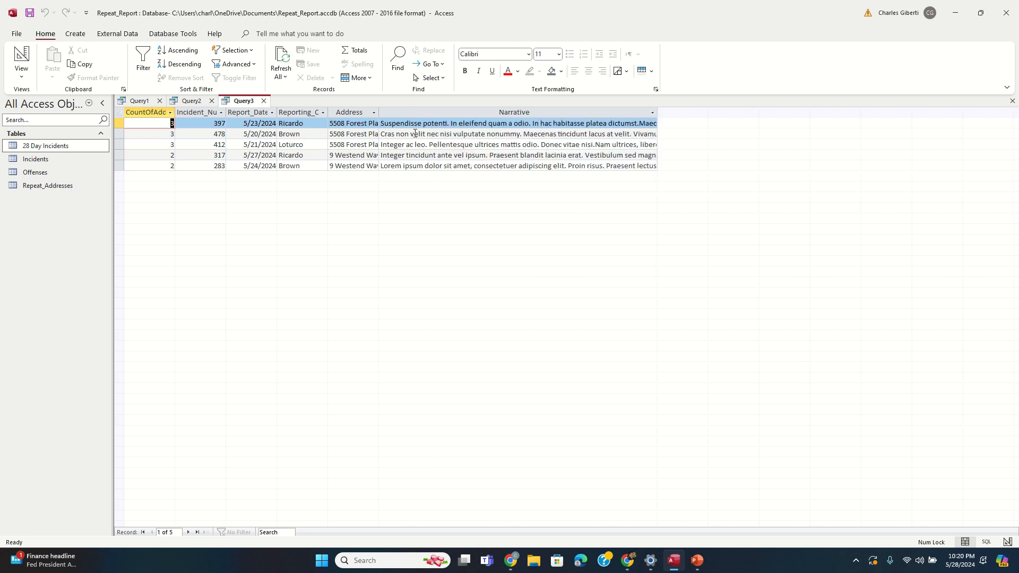
{"action": "left_click_drag", "start_coordinate": [379, 114], "coordinate": [507, 117]}
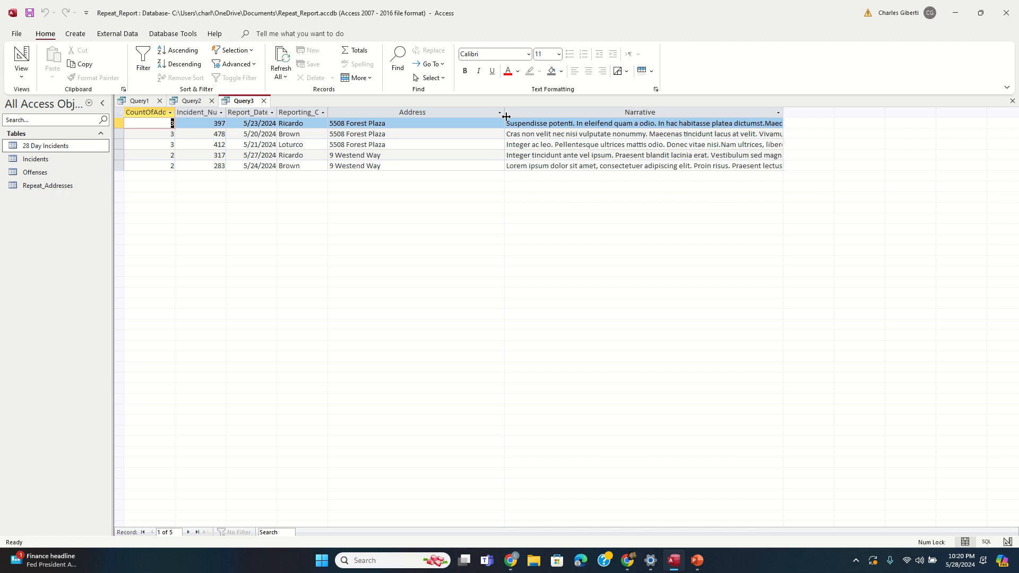
Step: Make Query3 a make-table query named Final_Table, run it to paste 5 rows, and open the table
{"action": "right_click", "coordinate": [243, 101]}
{"action": "left_click", "coordinate": [281, 154]}
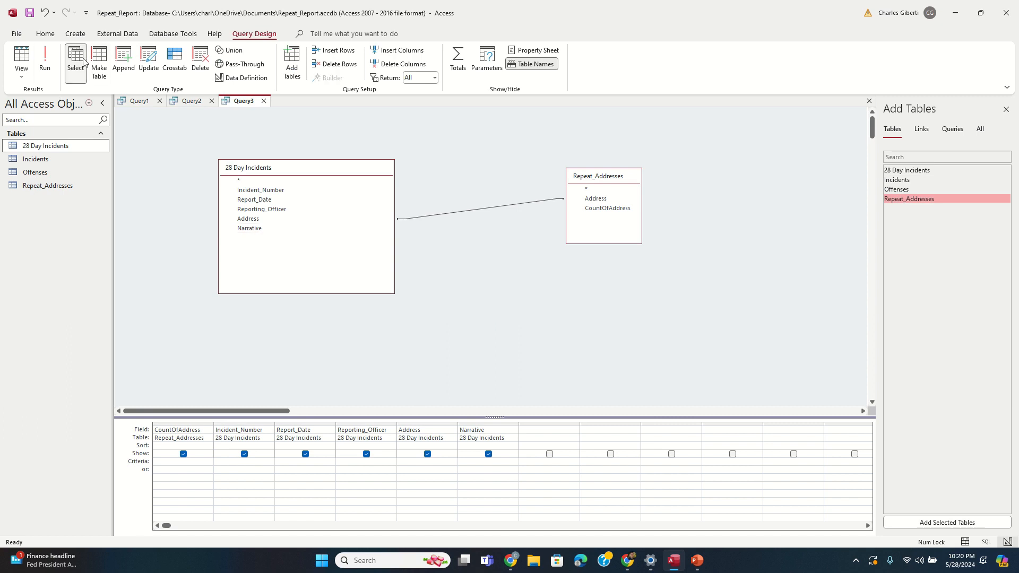
{"action": "left_click", "coordinate": [99, 61]}
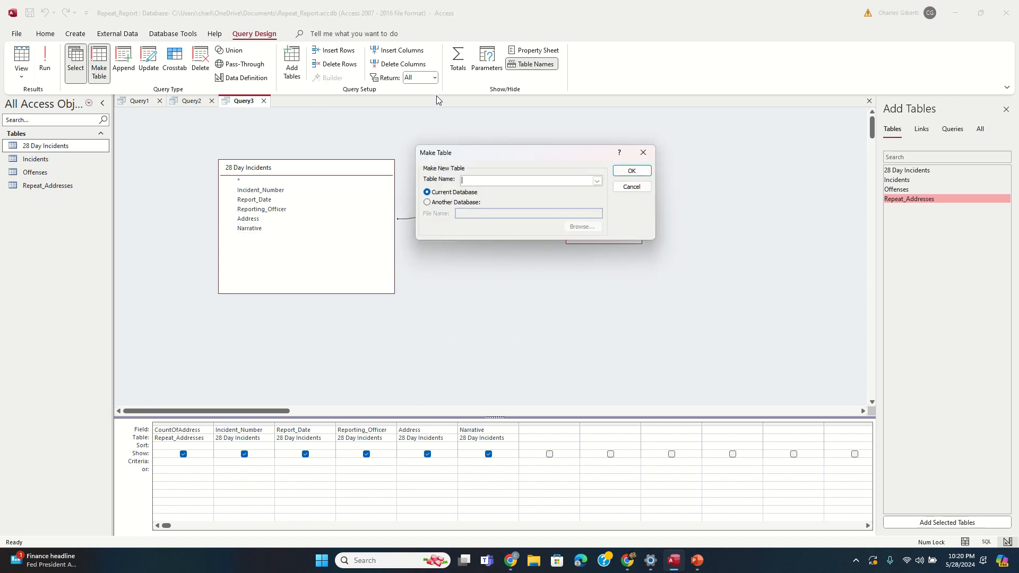
{"action": "type", "text": "Final_Table"}
{"action": "key", "text": "Return"}
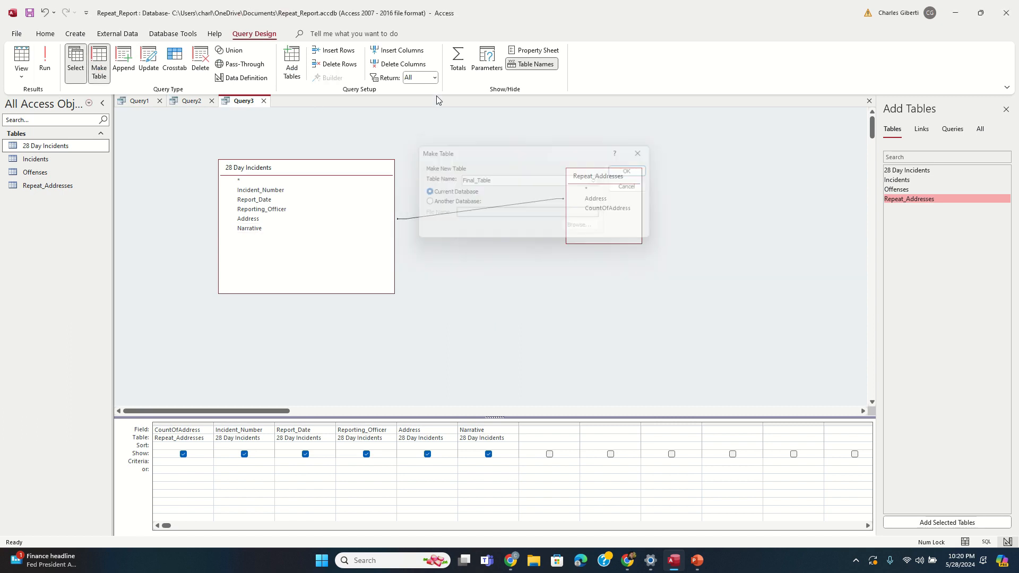
{"action": "left_click", "coordinate": [45, 61]}
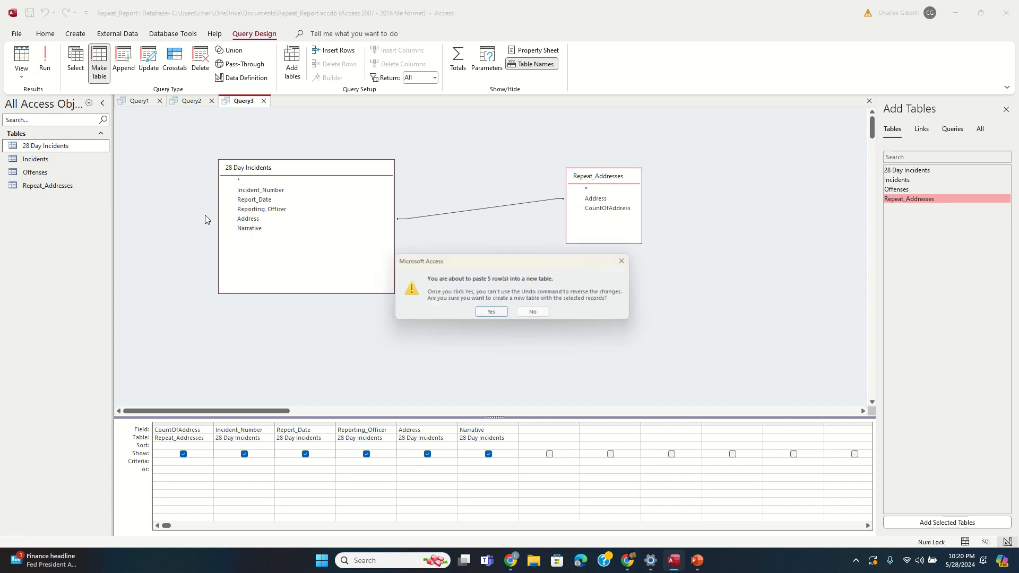
{"action": "left_click", "coordinate": [488, 316]}
{"action": "double_click", "coordinate": [62, 159]}
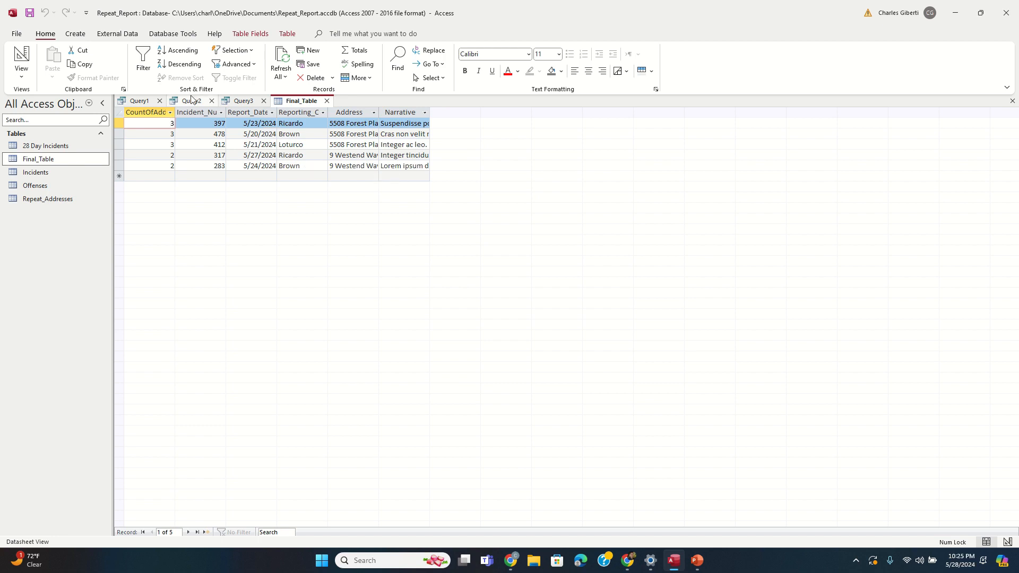
{"action": "left_click", "coordinate": [73, 37]}
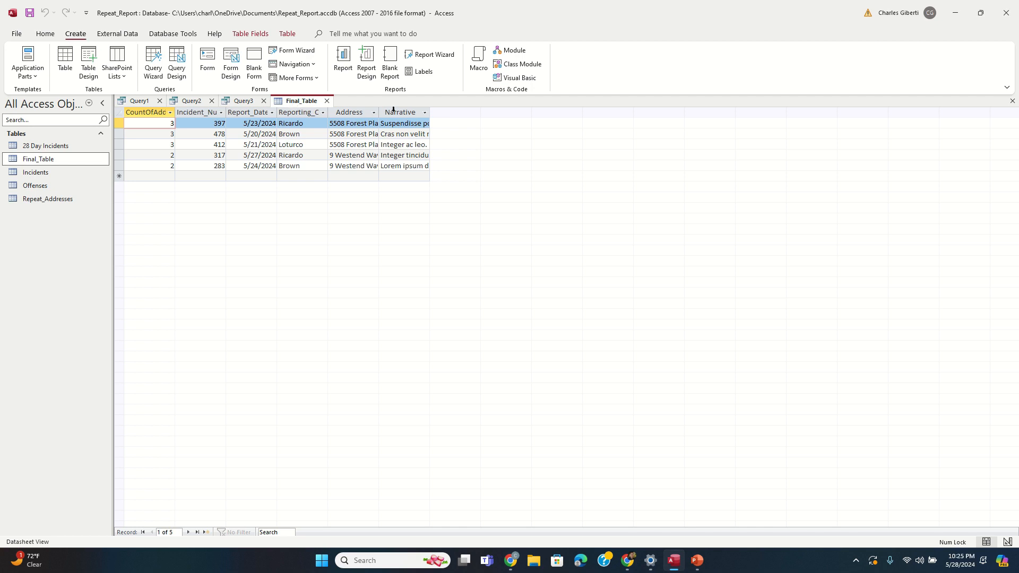
Step: Create a new blank report and switch it to Design View
{"action": "left_click", "coordinate": [392, 66]}
{"action": "right_click", "coordinate": [370, 112]}
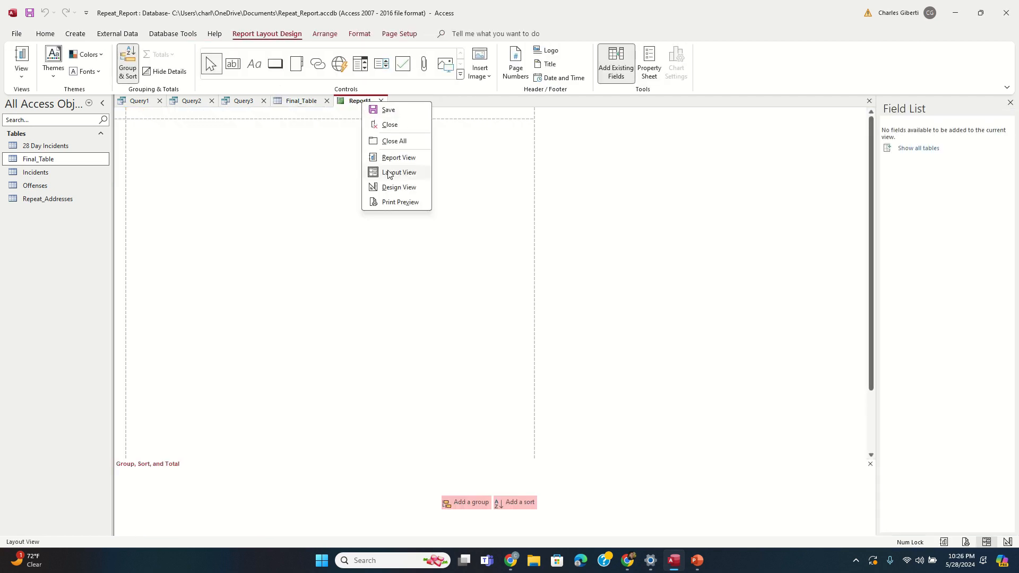
{"action": "left_click", "coordinate": [395, 188]}
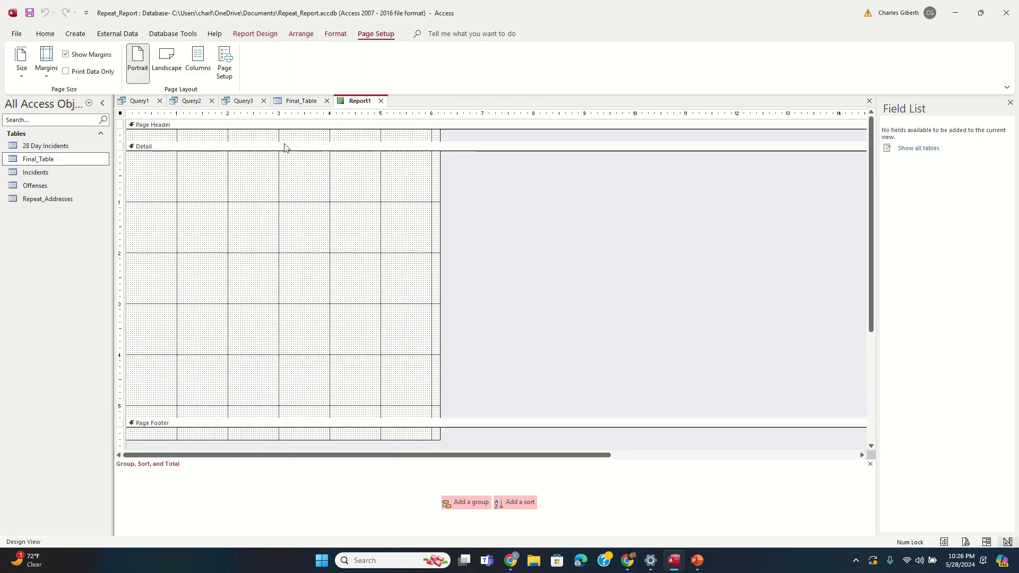
Step: Add a label in the Page Header reading 'Repeat Incident Report'
{"action": "left_click", "coordinate": [267, 163]}
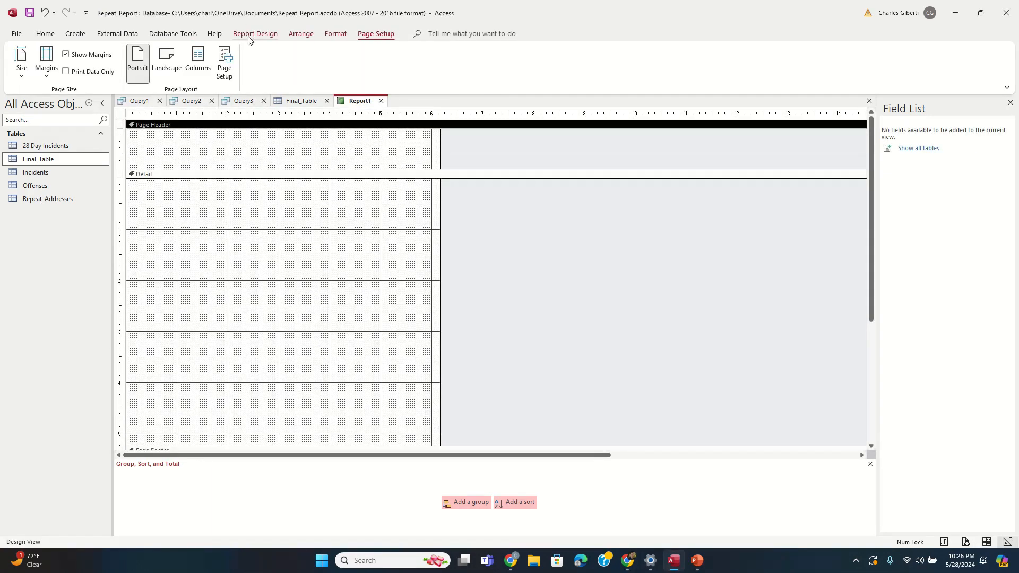
{"action": "left_click", "coordinate": [254, 34]}
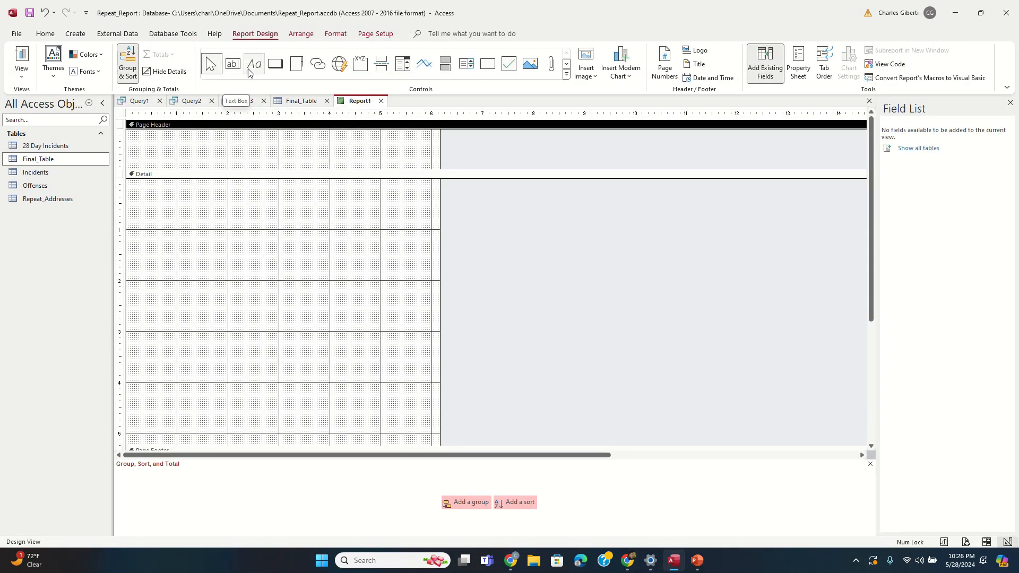
{"action": "left_click", "coordinate": [253, 65]}
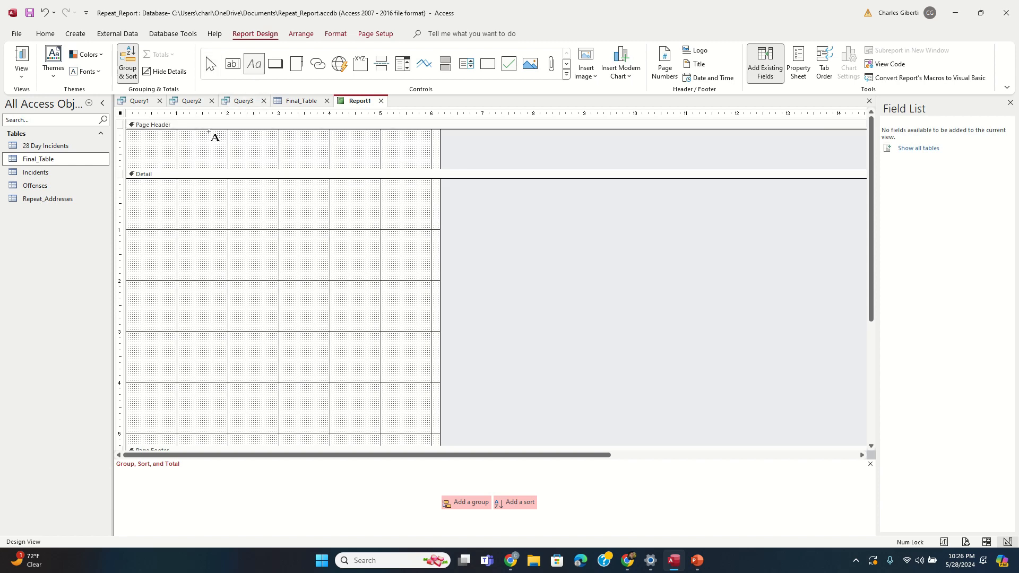
{"action": "left_click_drag", "start_coordinate": [194, 137], "coordinate": [363, 155]}
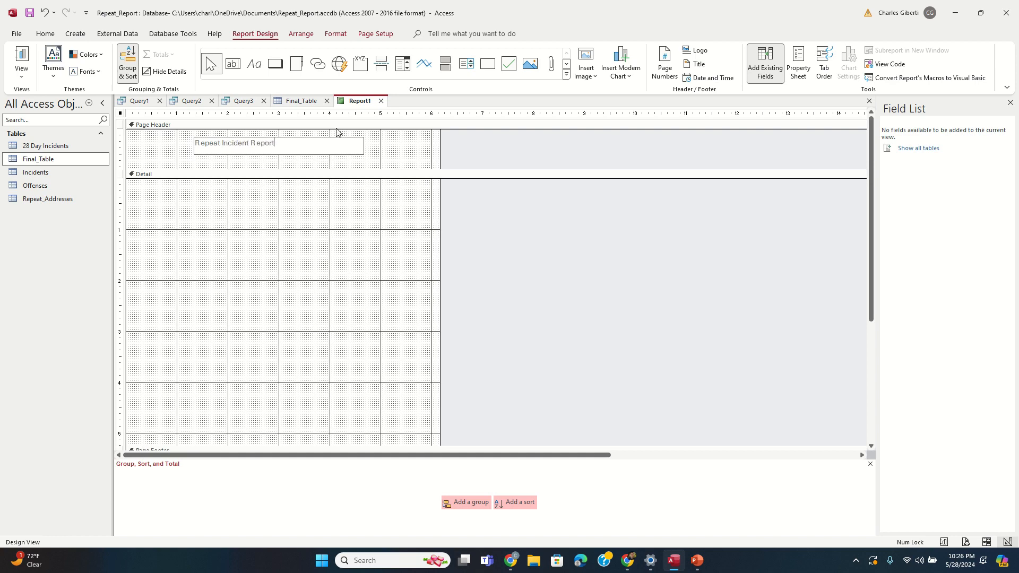
{"action": "key", "text": "Return"}
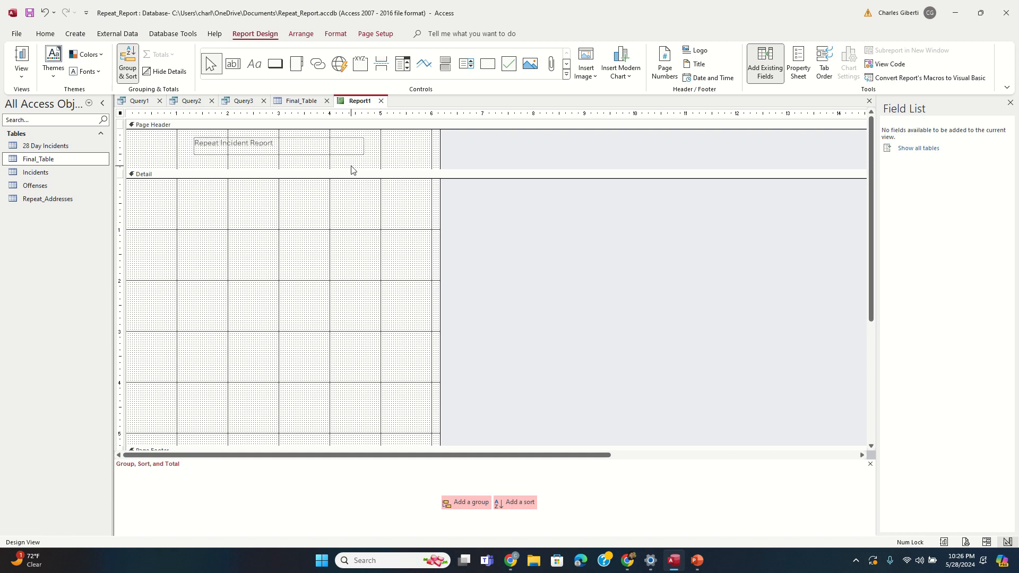
Step: Make the title red, underlined, italic, bold and centred, then shrink the Page Header
{"action": "left_click", "coordinate": [45, 33]}
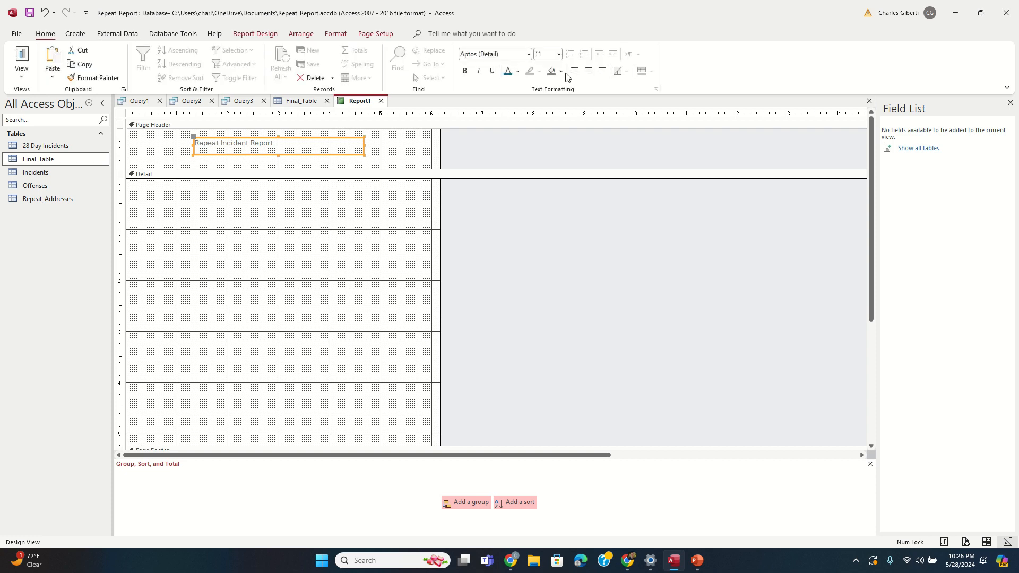
{"action": "left_click", "coordinate": [519, 71]}
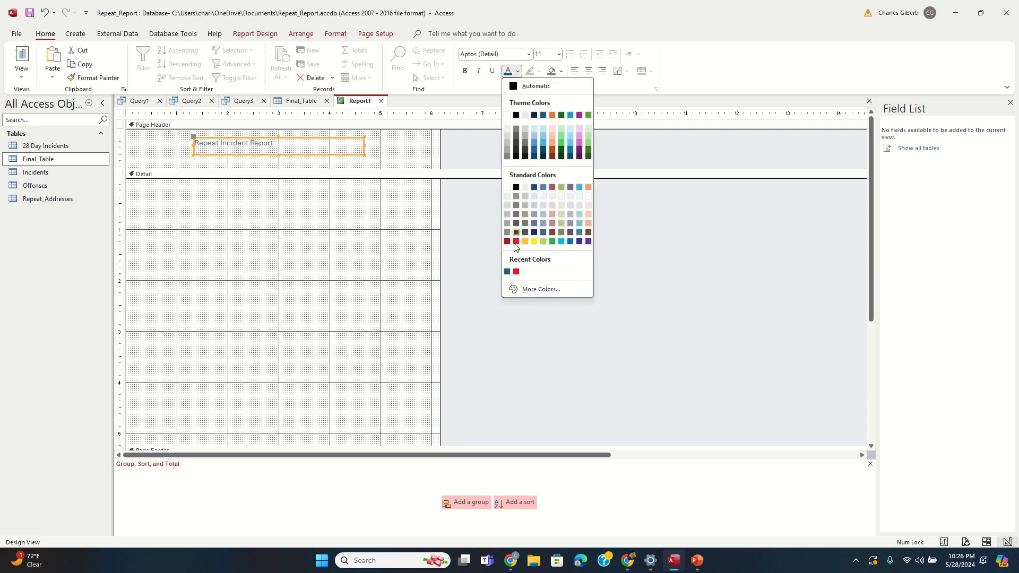
{"action": "left_click", "coordinate": [516, 262]}
{"action": "left_click", "coordinate": [492, 71]}
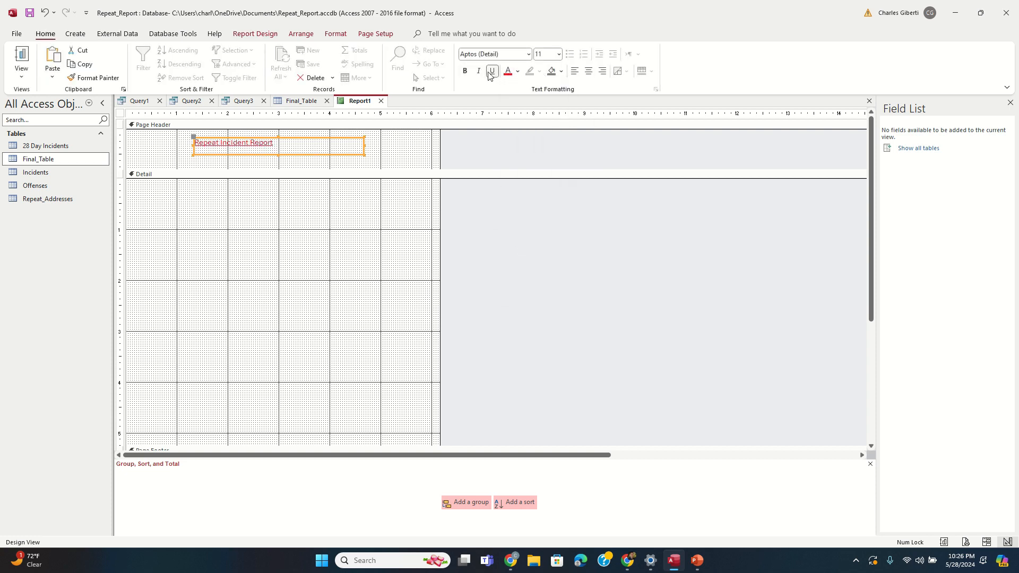
{"action": "left_click", "coordinate": [479, 71]}
{"action": "left_click", "coordinate": [465, 70]}
{"action": "left_click", "coordinate": [588, 70]}
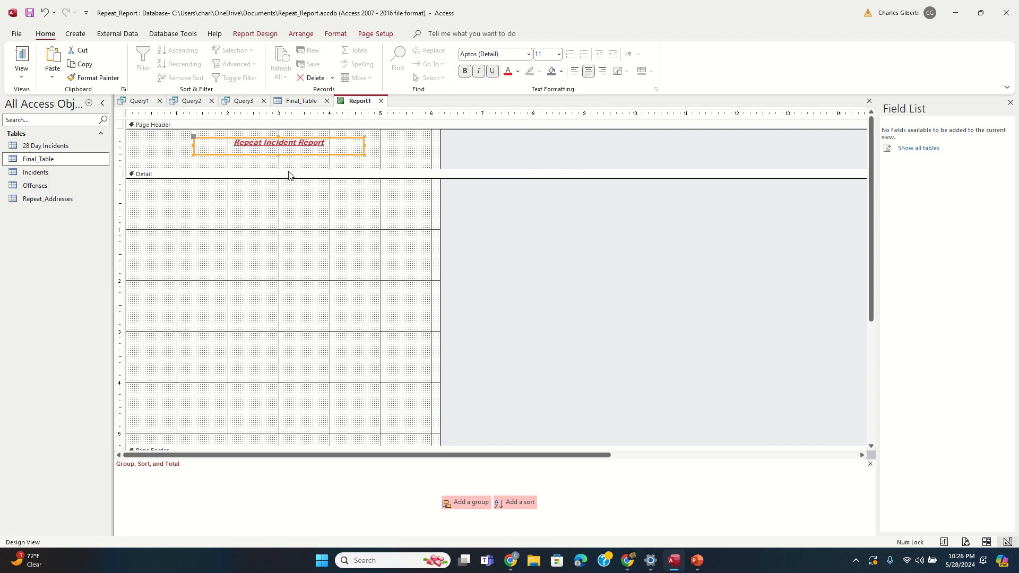
{"action": "left_click_drag", "start_coordinate": [277, 169], "coordinate": [277, 165]}
{"action": "scroll", "coordinate": [401, 432], "scroll_direction": "down", "scroll_amount": 3}
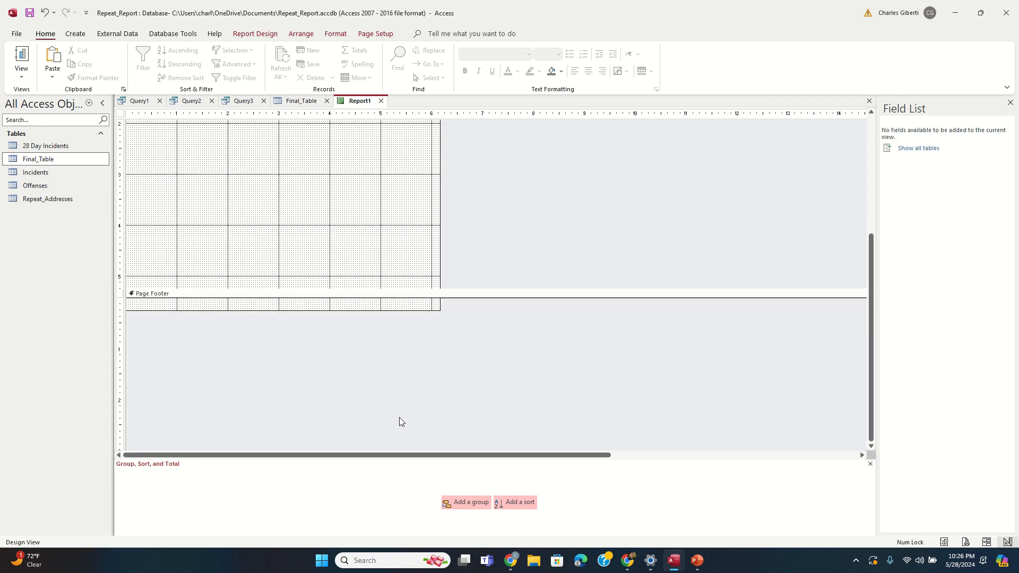
{"action": "scroll", "coordinate": [397, 420], "scroll_direction": "up", "scroll_amount": 2}
{"action": "left_click_drag", "start_coordinate": [304, 390], "coordinate": [312, 290]}
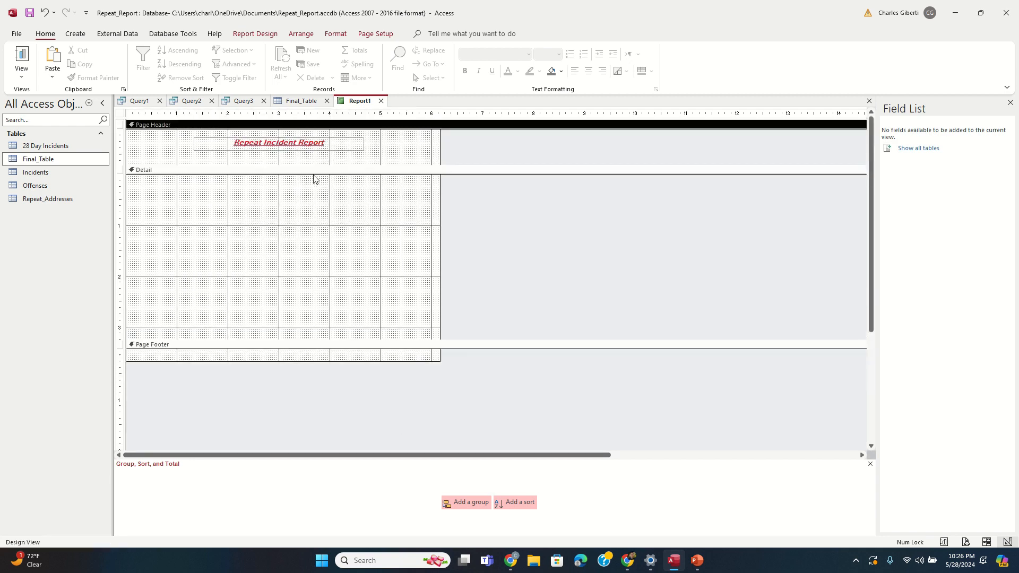
Step: Open the property sheet for the whole report
{"action": "left_click", "coordinate": [517, 248]}
{"action": "right_click", "coordinate": [486, 211]}
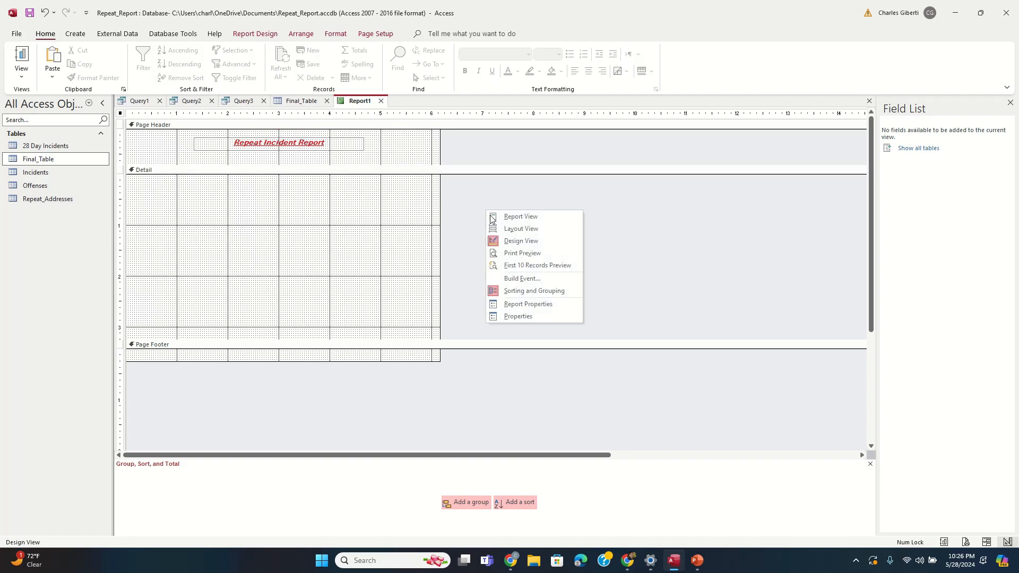
{"action": "left_click", "coordinate": [518, 316]}
{"action": "left_click", "coordinate": [347, 244]}
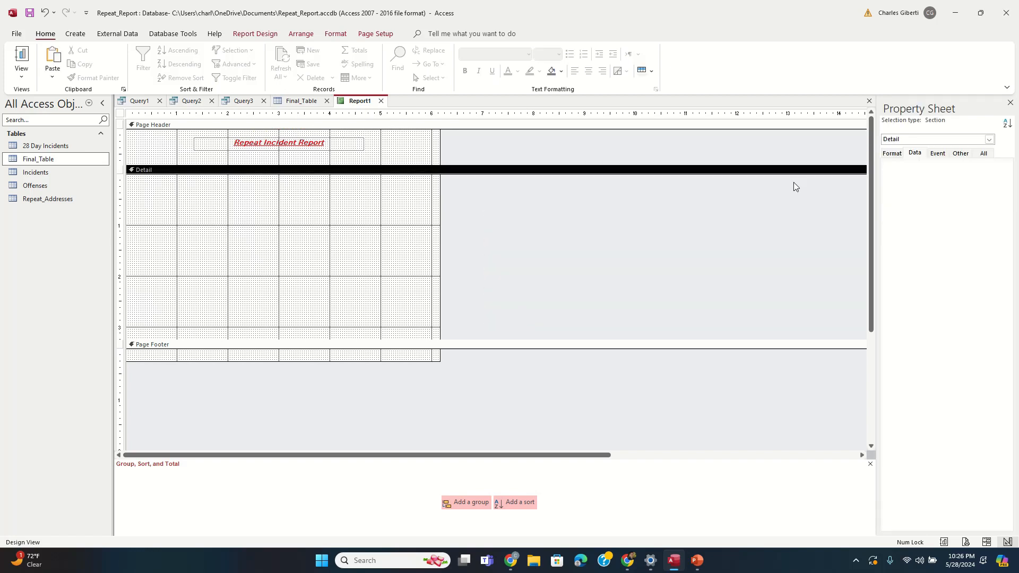
{"action": "left_click", "coordinate": [493, 227]}
{"action": "right_click", "coordinate": [508, 211]}
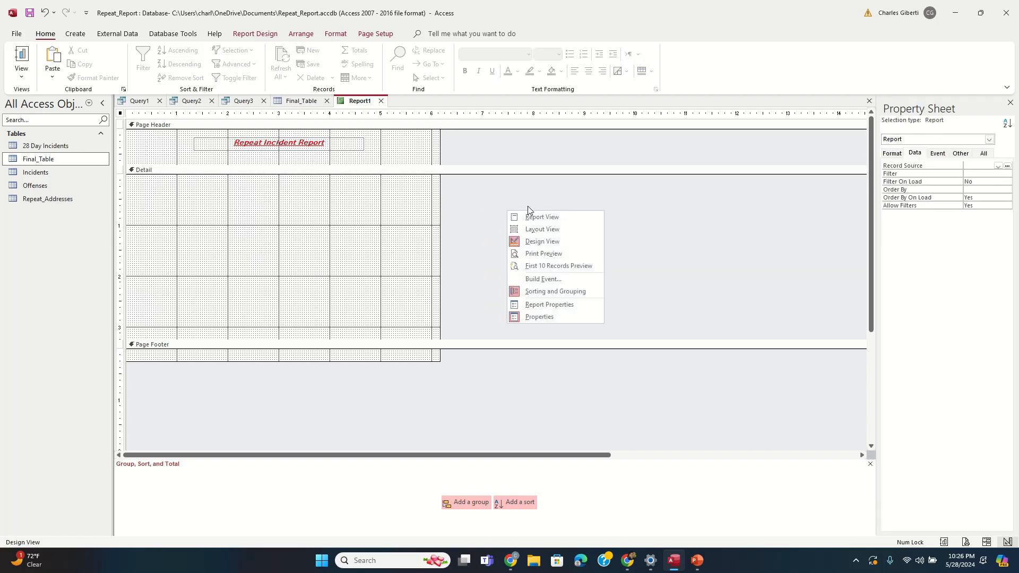
Step: Set the report's Record Source to Final_Table and start a new grouping level
{"action": "left_click", "coordinate": [999, 166]}
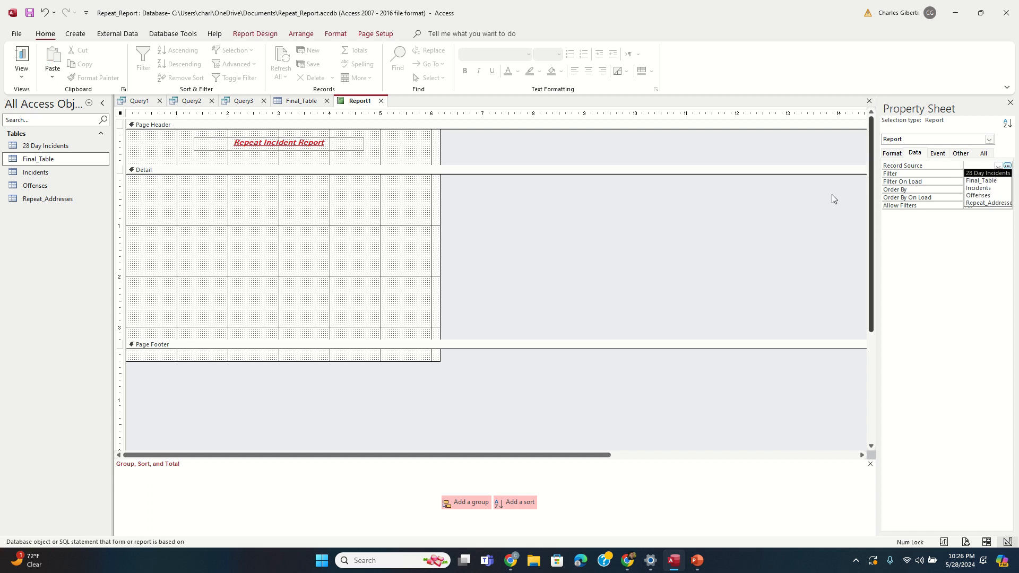
{"action": "right_click", "coordinate": [546, 229]}
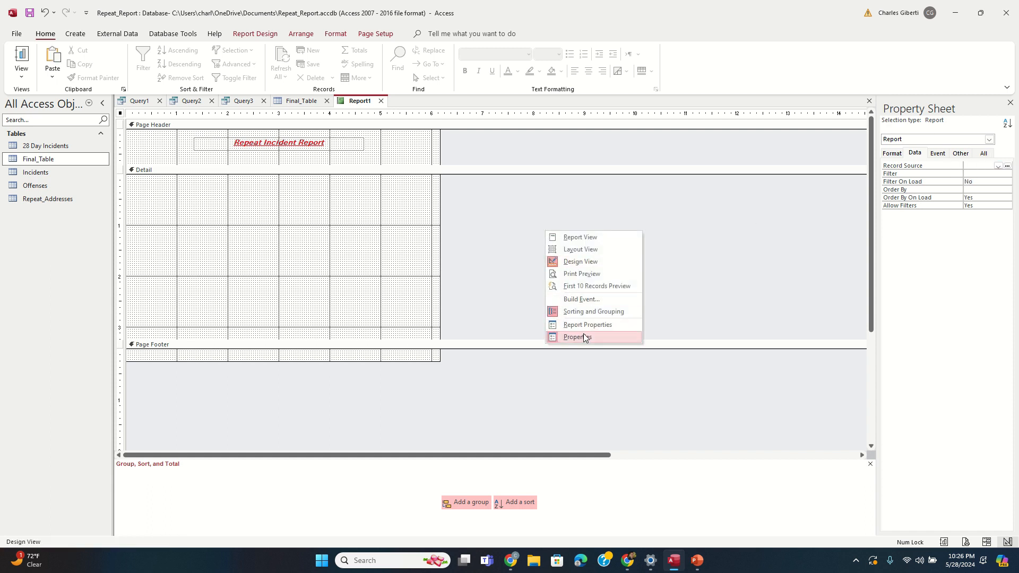
{"action": "left_click", "coordinate": [983, 166]}
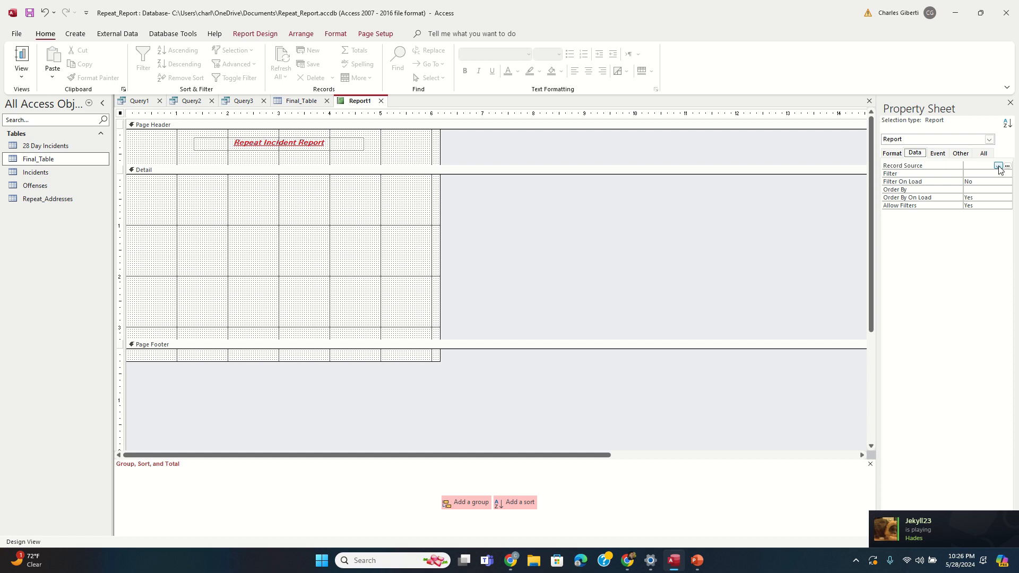
{"action": "left_click", "coordinate": [998, 166]}
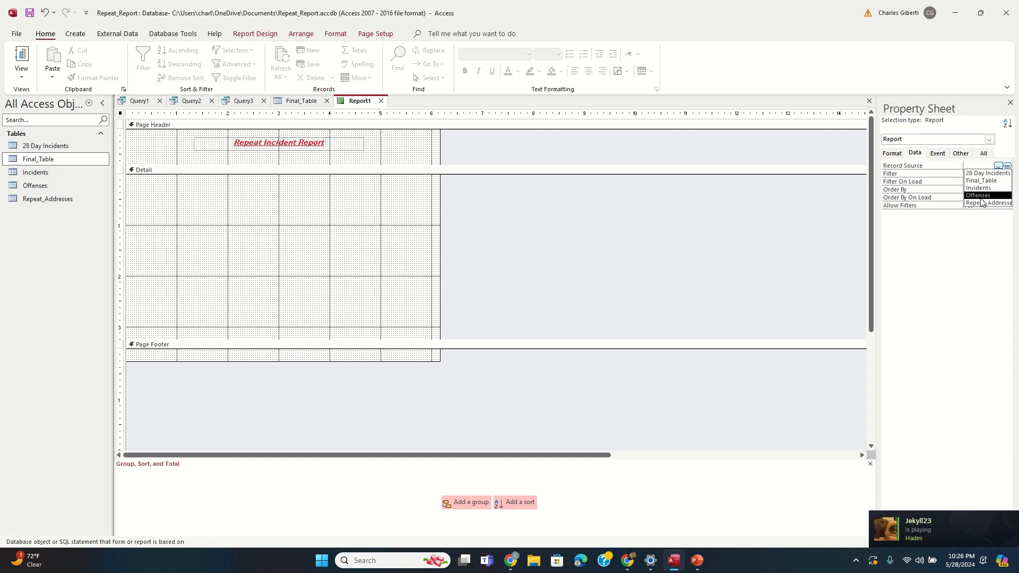
{"action": "left_click", "coordinate": [984, 204]}
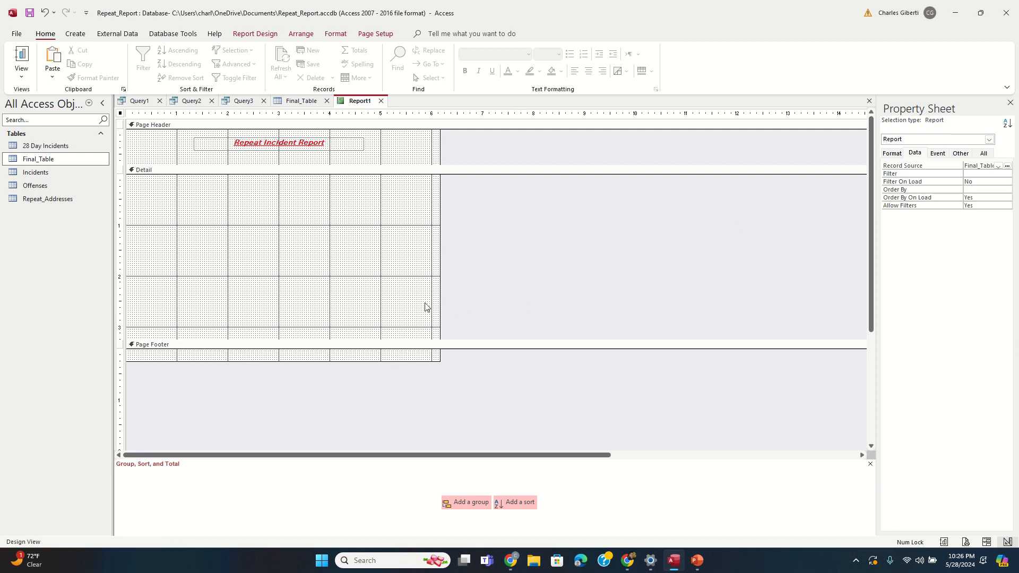
{"action": "left_click", "coordinate": [461, 503]}
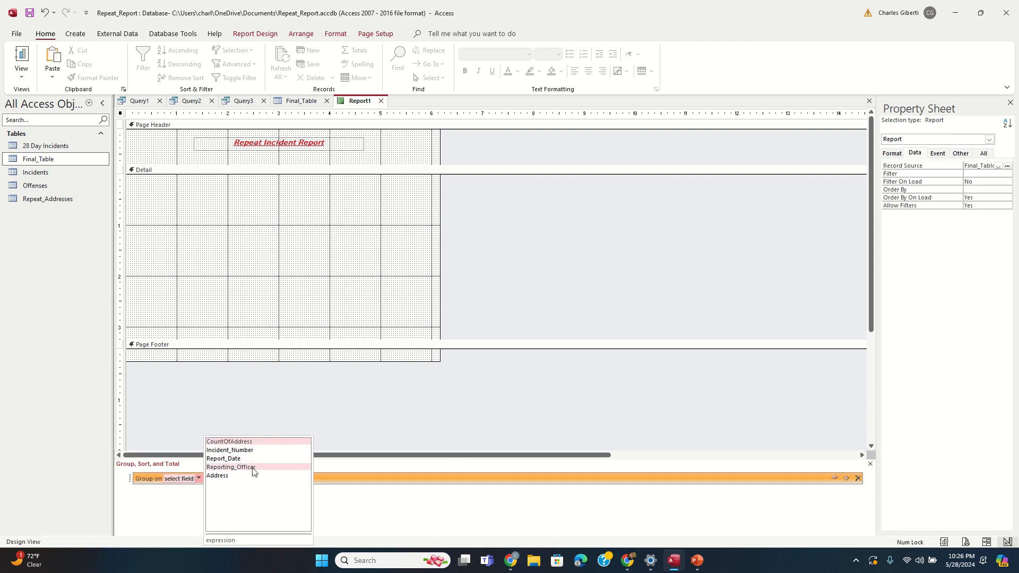
Step: Group the report by Address, then by Incident_Number, and enlarge the Address Header
{"action": "left_click", "coordinate": [237, 476]}
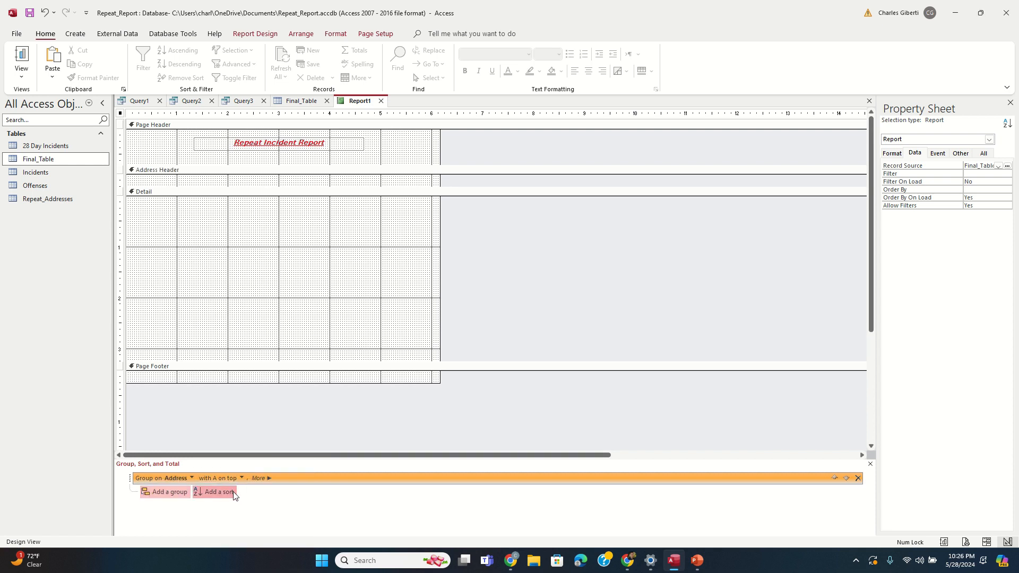
{"action": "left_click", "coordinate": [170, 493]}
{"action": "left_click", "coordinate": [246, 451]}
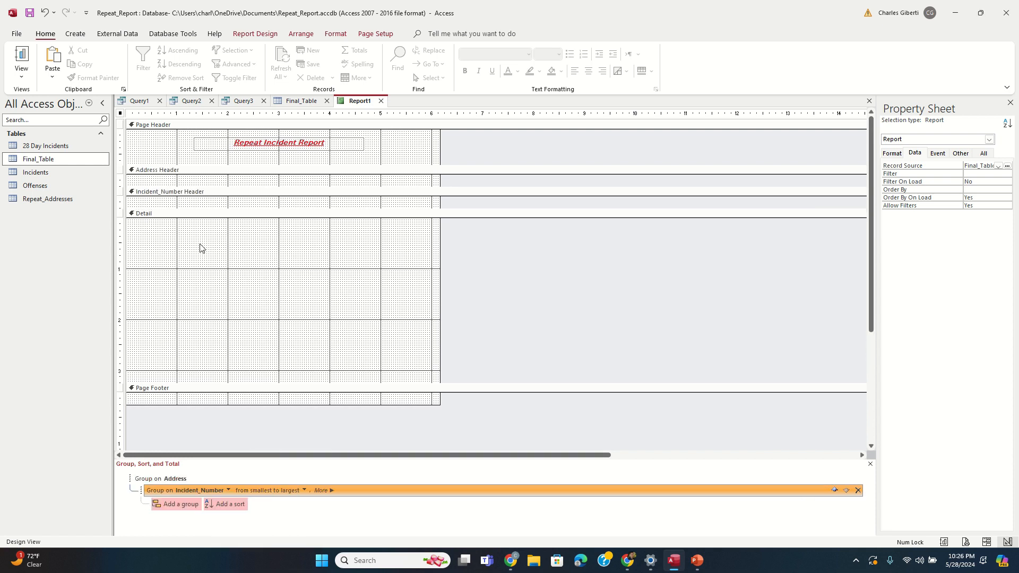
{"action": "left_click_drag", "start_coordinate": [194, 188], "coordinate": [186, 206]}
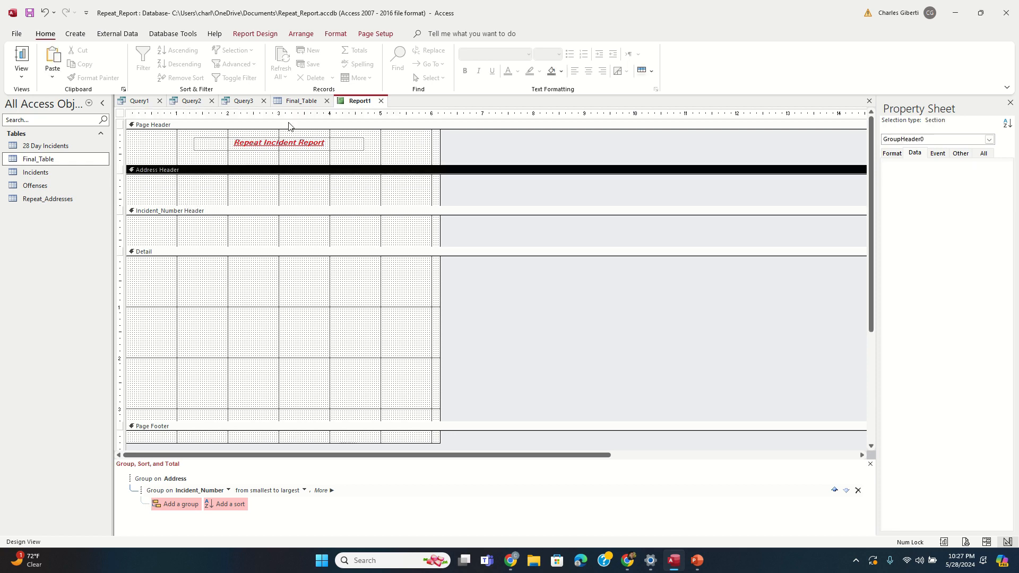
Step: Draw a text box in the Address Header and delete its attached label
{"action": "left_click", "coordinate": [253, 34]}
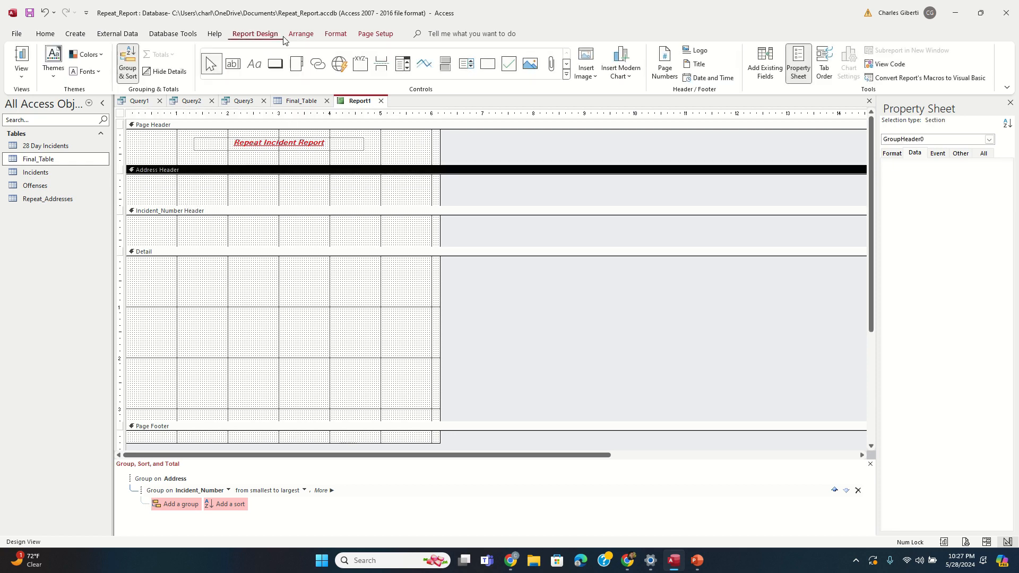
{"action": "left_click", "coordinate": [234, 64]}
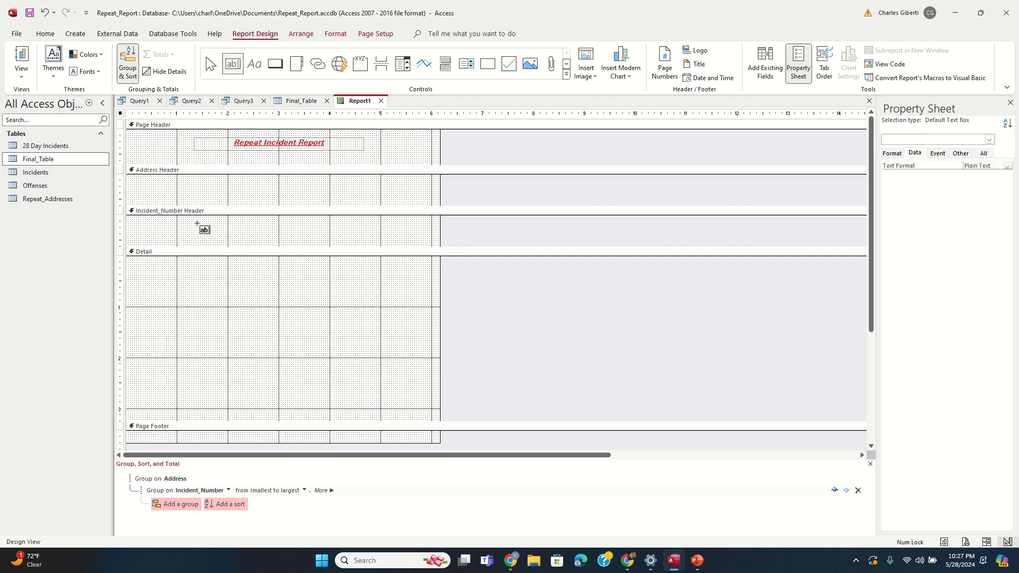
{"action": "mouse_move", "coordinate": [178, 183]}
{"action": "left_mouse_down"}
{"action": "mouse_move", "coordinate": [329, 200]}
{"action": "mouse_move", "coordinate": [136, 187]}
{"action": "left_mouse_up"}
{"action": "key", "text": "Delete"}
Step: Set the Address Header text box's Border Style to Transparent
{"action": "left_click", "coordinate": [894, 154]}
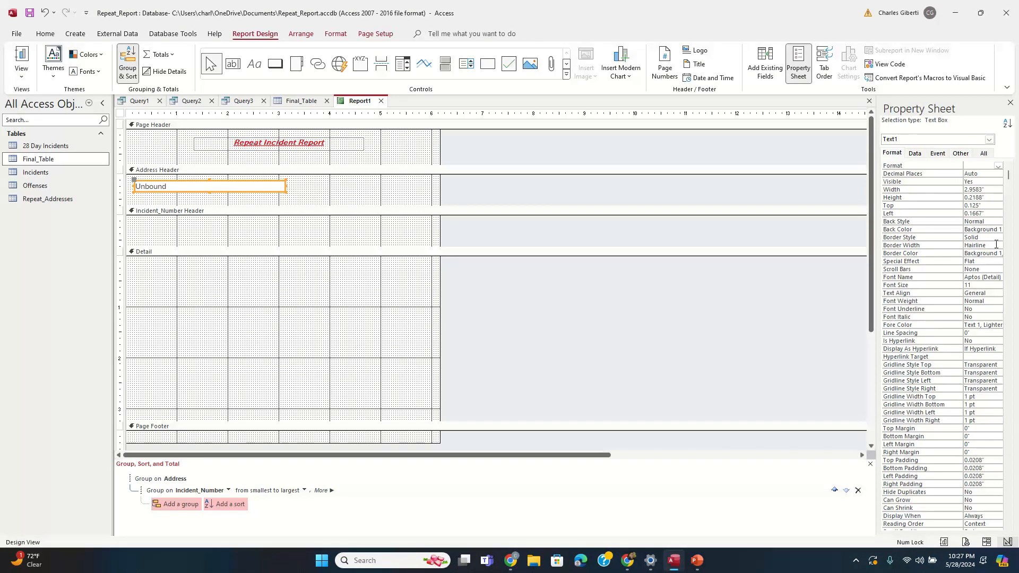
{"action": "left_click", "coordinate": [997, 237]}
{"action": "left_click", "coordinate": [993, 246]}
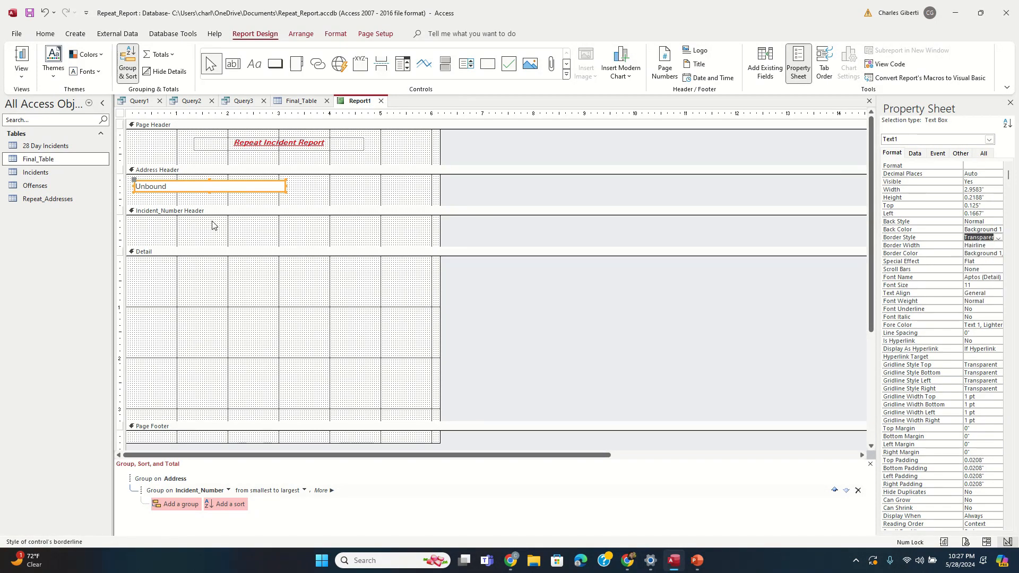
{"action": "left_click", "coordinate": [225, 201]}
{"action": "left_click", "coordinate": [216, 191]}
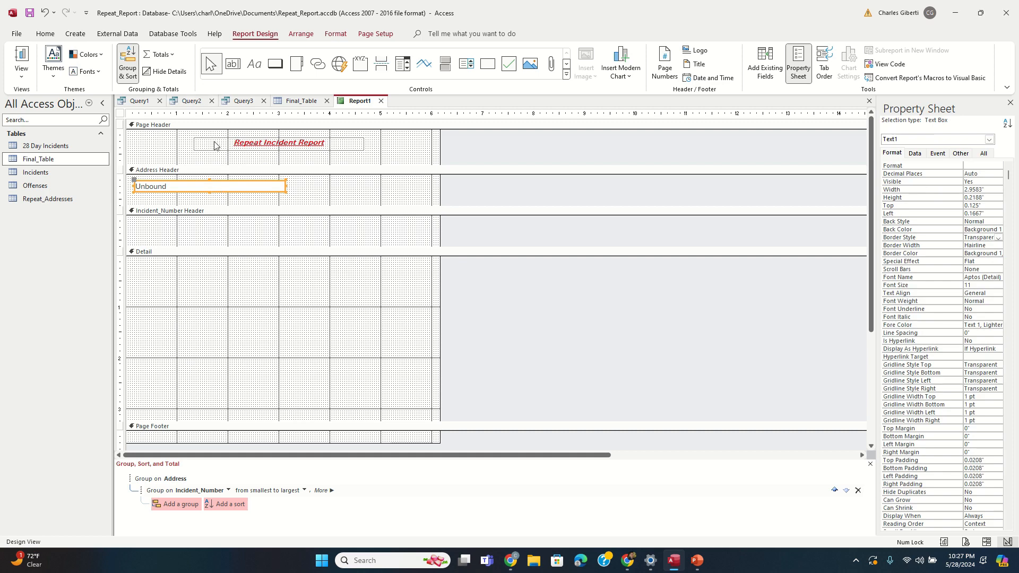
Step: Bind the text box's Control Source to Address and slightly shrink the Address Header
{"action": "left_click", "coordinate": [915, 154]}
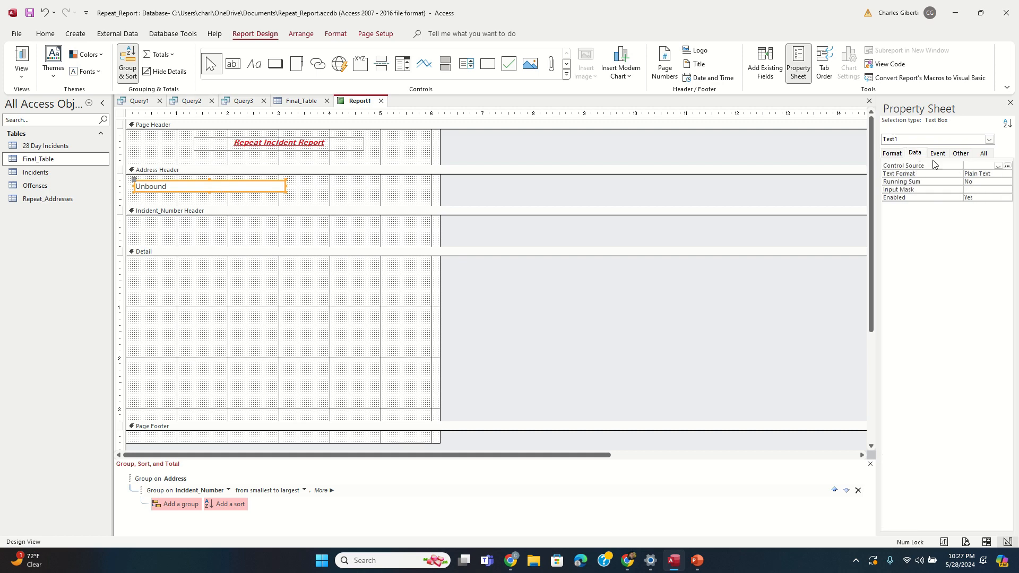
{"action": "left_click", "coordinate": [997, 167]}
{"action": "left_click", "coordinate": [978, 200]}
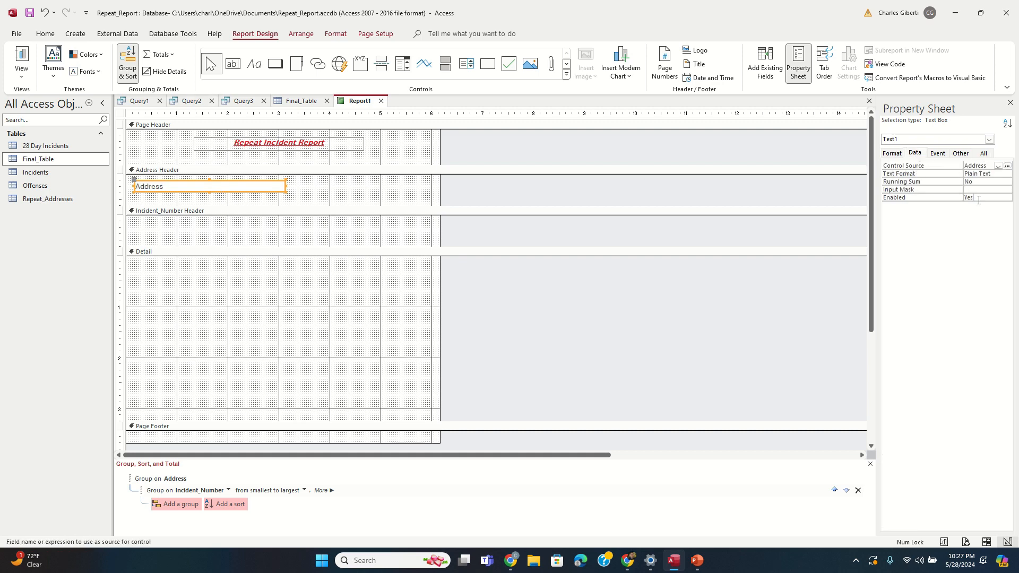
{"action": "left_click", "coordinate": [978, 200]}
{"action": "left_click_drag", "start_coordinate": [203, 206], "coordinate": [202, 204]}
{"action": "left_click", "coordinate": [195, 211]}
{"action": "left_click", "coordinate": [201, 188]}
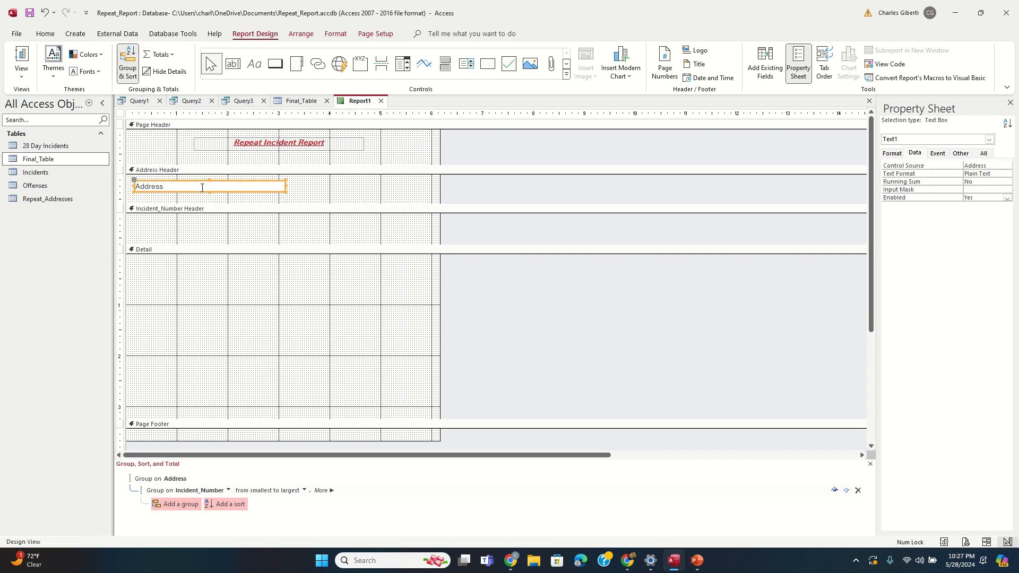
Step: Paste a copy of the Address box into the Incident_Number Header, bound to Incident_Number
{"action": "key", "text": "ctrl+v"}
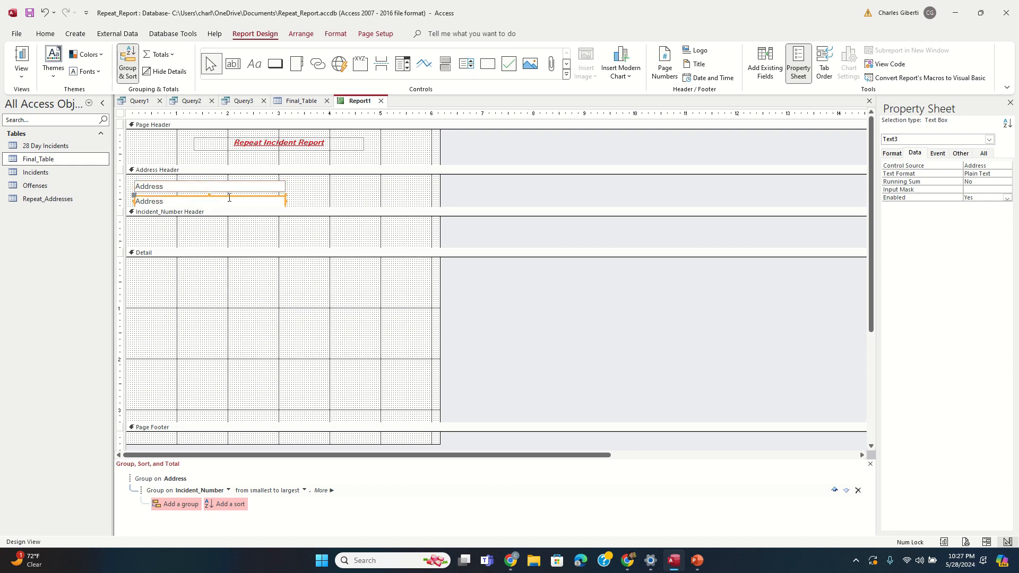
{"action": "left_click_drag", "start_coordinate": [230, 198], "coordinate": [225, 218]}
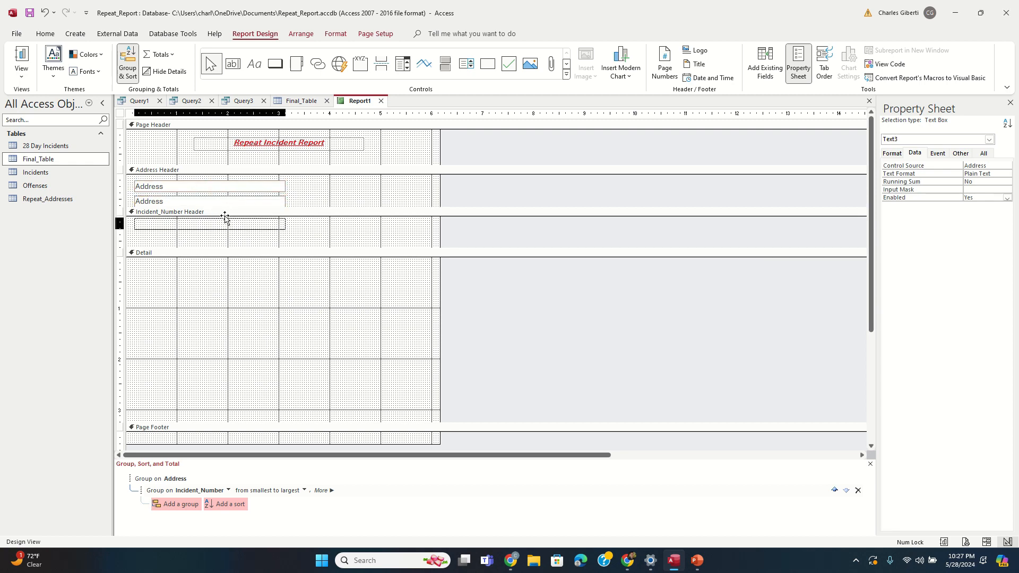
{"action": "left_click", "coordinate": [1004, 165]}
{"action": "left_click", "coordinate": [997, 166]}
{"action": "left_click", "coordinate": [982, 181]}
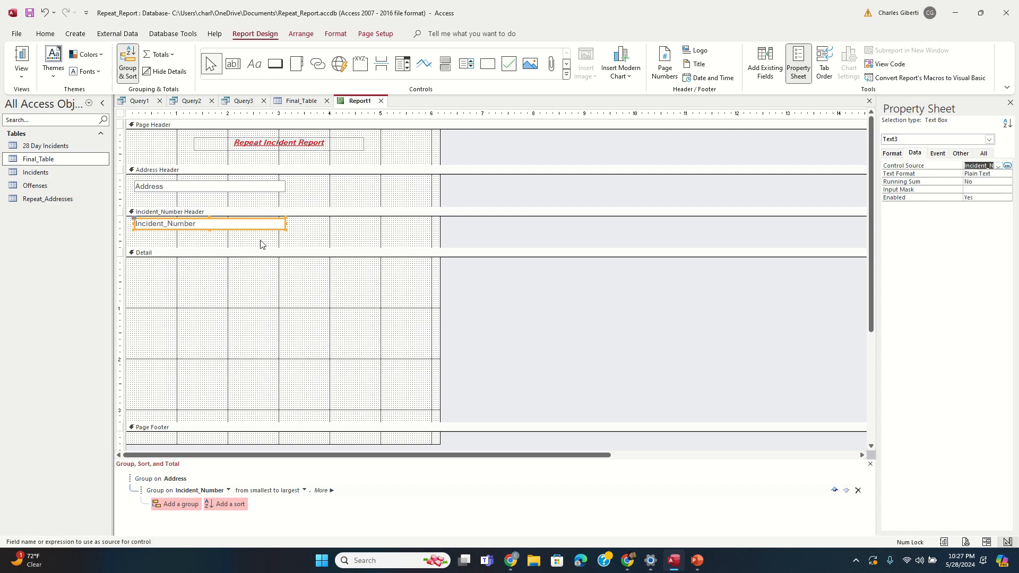
{"action": "left_click", "coordinate": [260, 244]}
{"action": "left_click", "coordinate": [227, 226]}
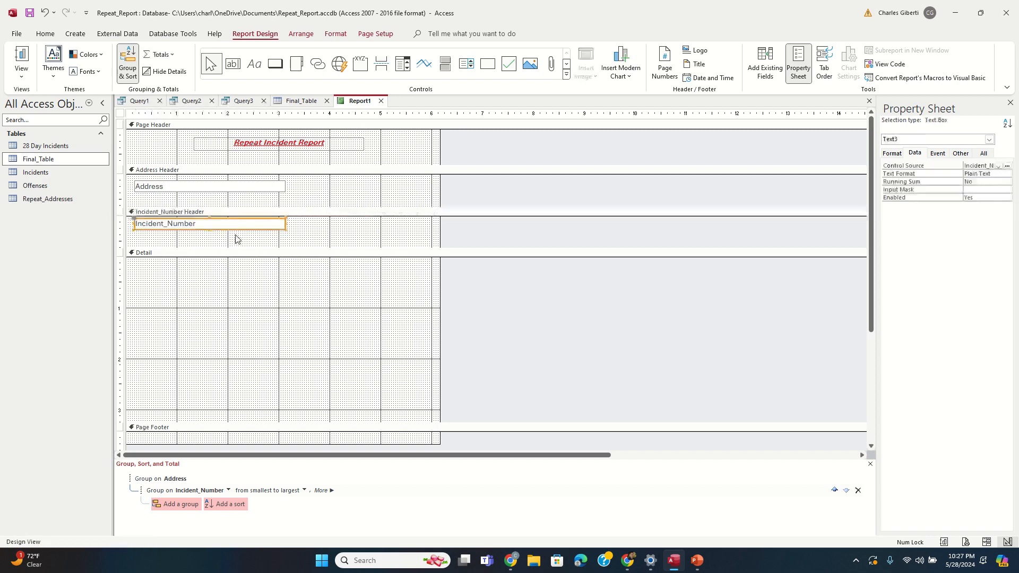
Step: Place a second copy to its right, bound to Report_Date
{"action": "key", "text": "ctrl+c"}
{"action": "key", "text": "ctrl+v"}
{"action": "left_click", "coordinate": [232, 243]}
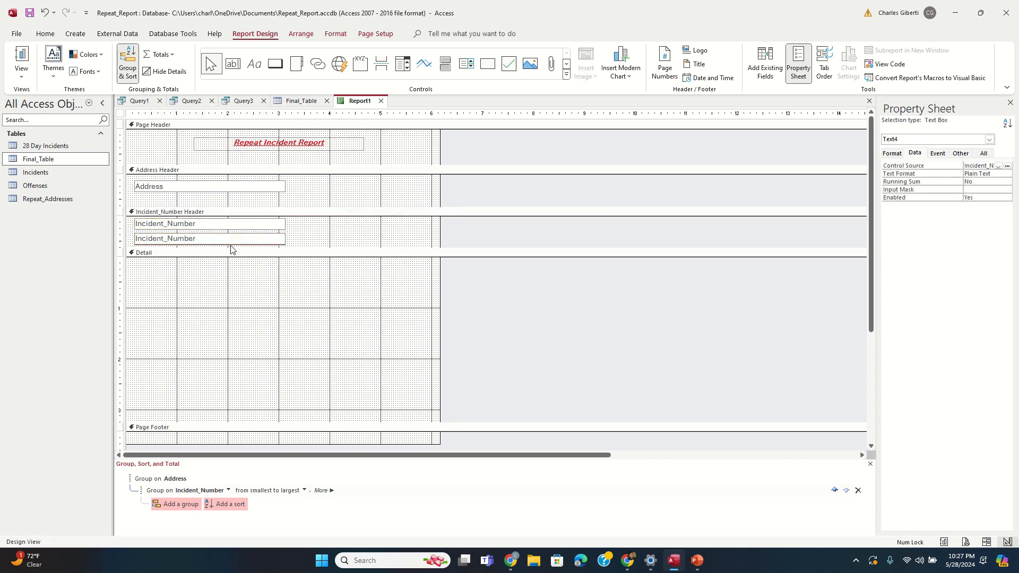
{"action": "left_click_drag", "start_coordinate": [231, 248], "coordinate": [382, 232]}
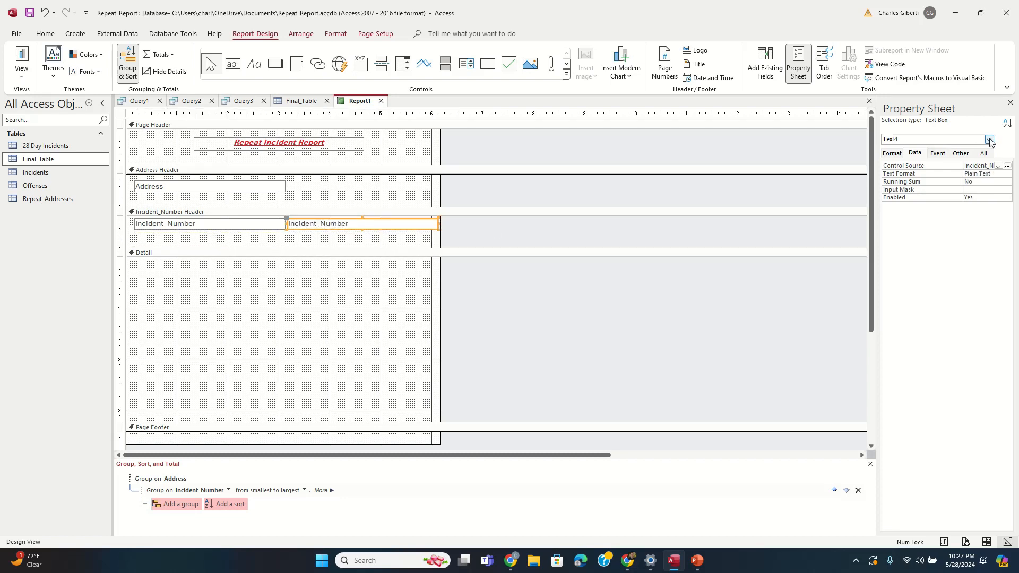
{"action": "left_click", "coordinate": [998, 166]}
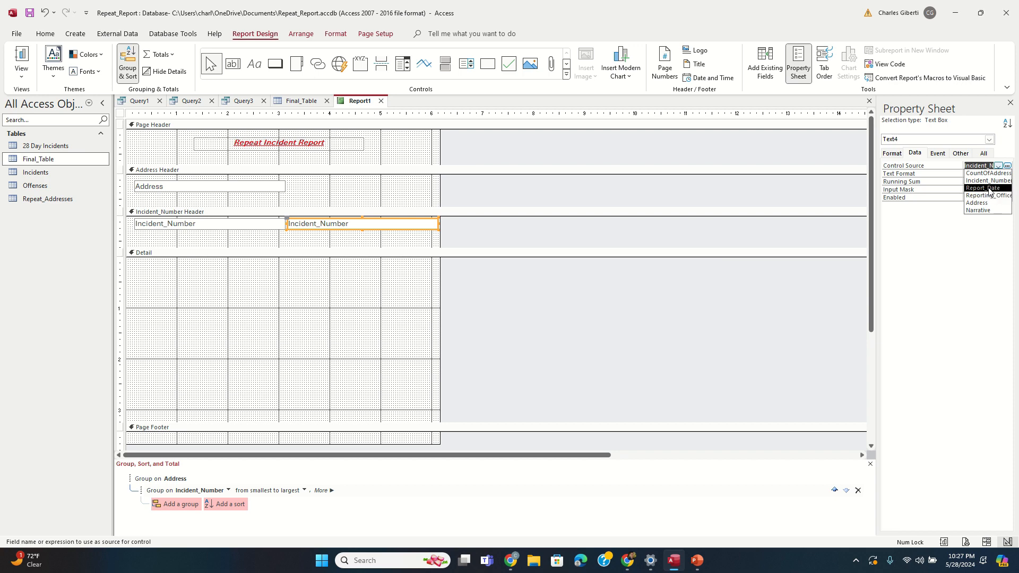
{"action": "left_click", "coordinate": [982, 188]}
Step: Shrink the Incident_Number Header to fit its boxes and paste another Incident_Number box copy
{"action": "left_click", "coordinate": [210, 266]}
{"action": "left_click_drag", "start_coordinate": [211, 246], "coordinate": [211, 239]}
{"action": "left_click", "coordinate": [205, 224]}
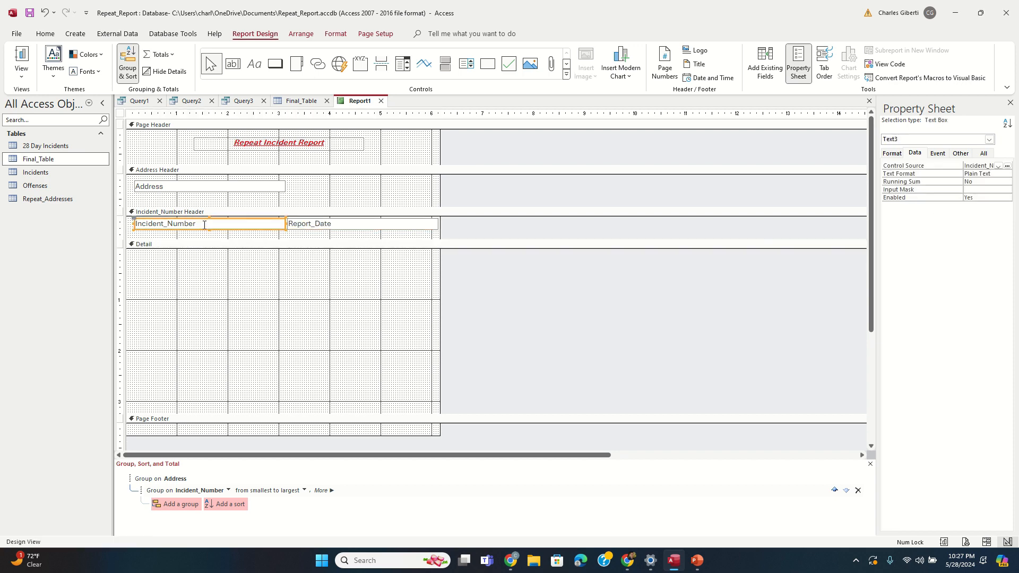
{"action": "key", "text": "ctrl+v"}
Step: Move the copied box to the top of Detail, bind it to Narrative, and shorten Detail
{"action": "left_click_drag", "start_coordinate": [228, 235], "coordinate": [424, 299]}
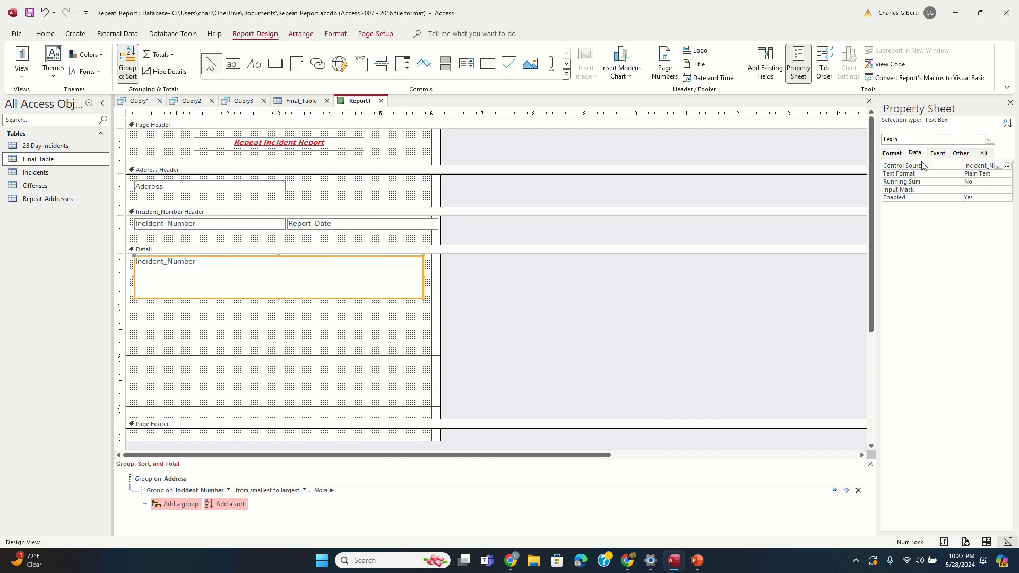
{"action": "left_click", "coordinate": [998, 166]}
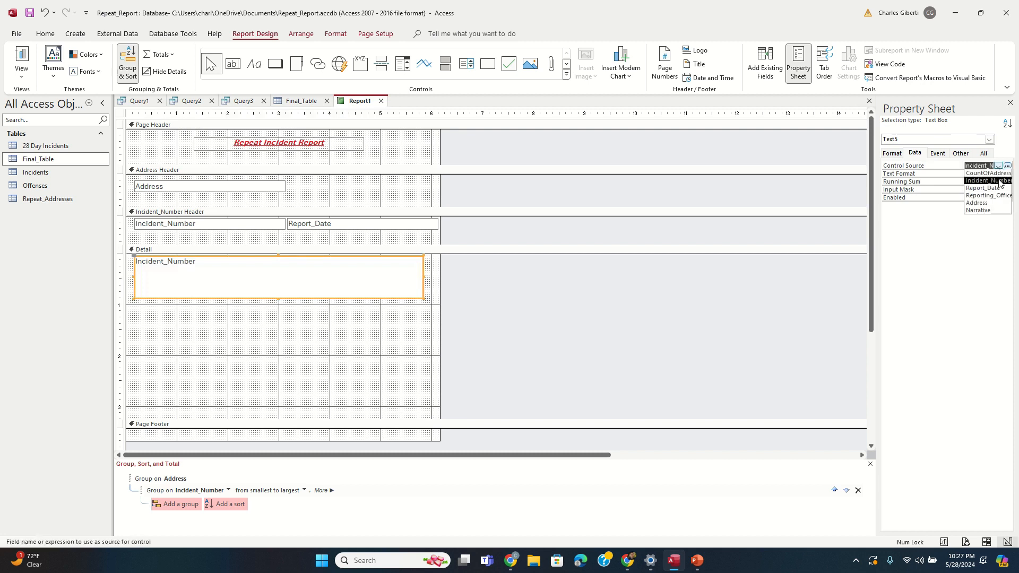
{"action": "left_click", "coordinate": [988, 211]}
{"action": "left_click_drag", "start_coordinate": [314, 418], "coordinate": [332, 313]}
{"action": "left_click", "coordinate": [434, 279]}
{"action": "left_click", "coordinate": [417, 275]}
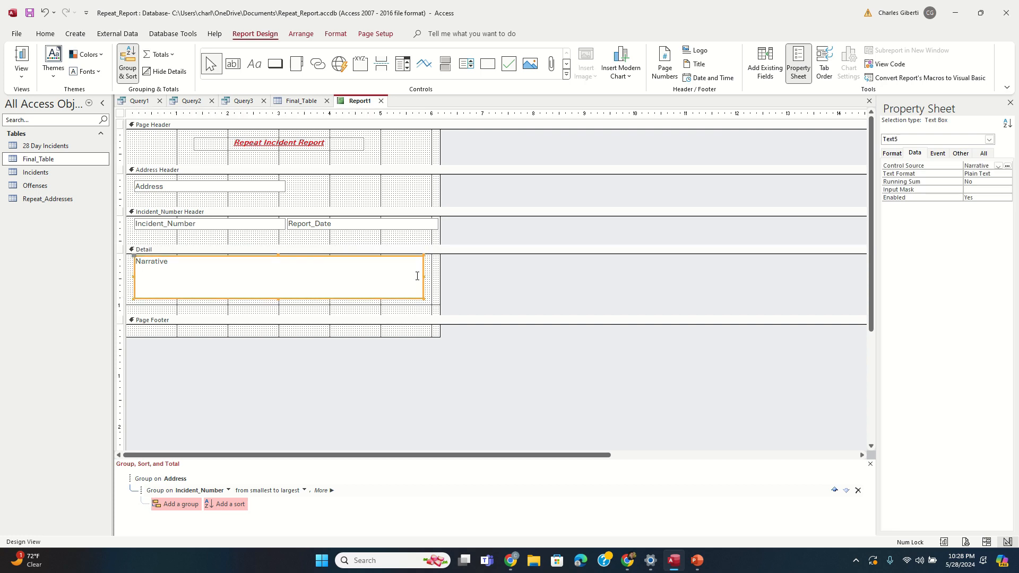
Step: Set the Narrative box's Can Grow and Can Shrink properties to Yes
{"action": "left_click", "coordinate": [891, 153]}
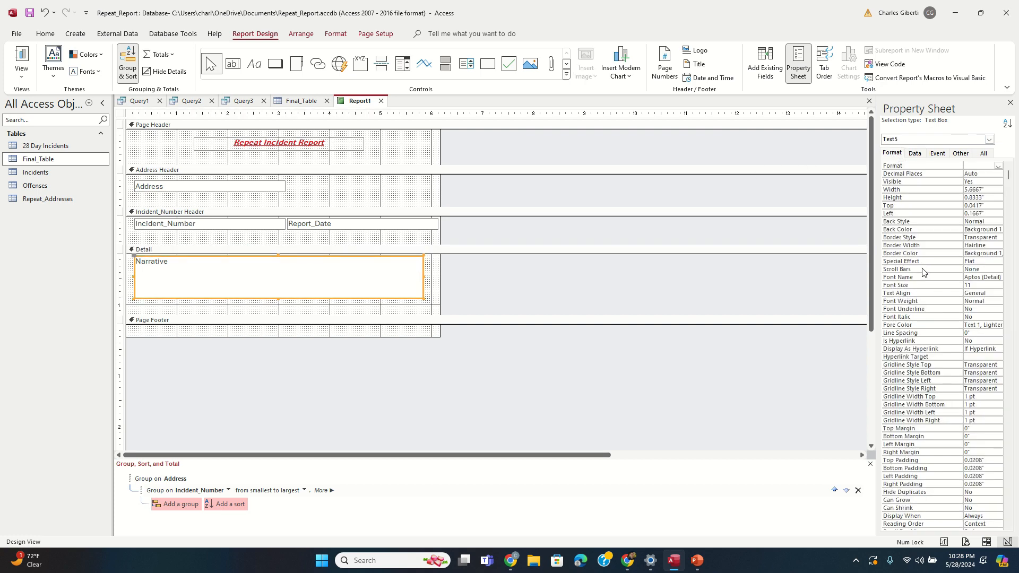
{"action": "scroll", "coordinate": [904, 353], "scroll_direction": "down", "scroll_amount": 1}
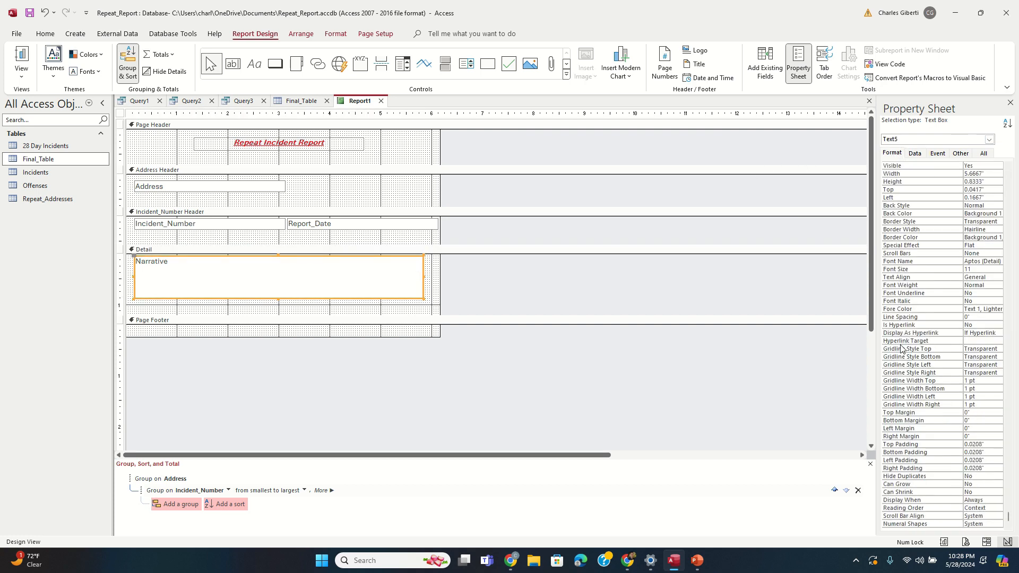
{"action": "left_click", "coordinate": [984, 485]}
{"action": "left_click", "coordinate": [998, 484]}
{"action": "left_click", "coordinate": [979, 492]}
{"action": "left_click", "coordinate": [994, 492]}
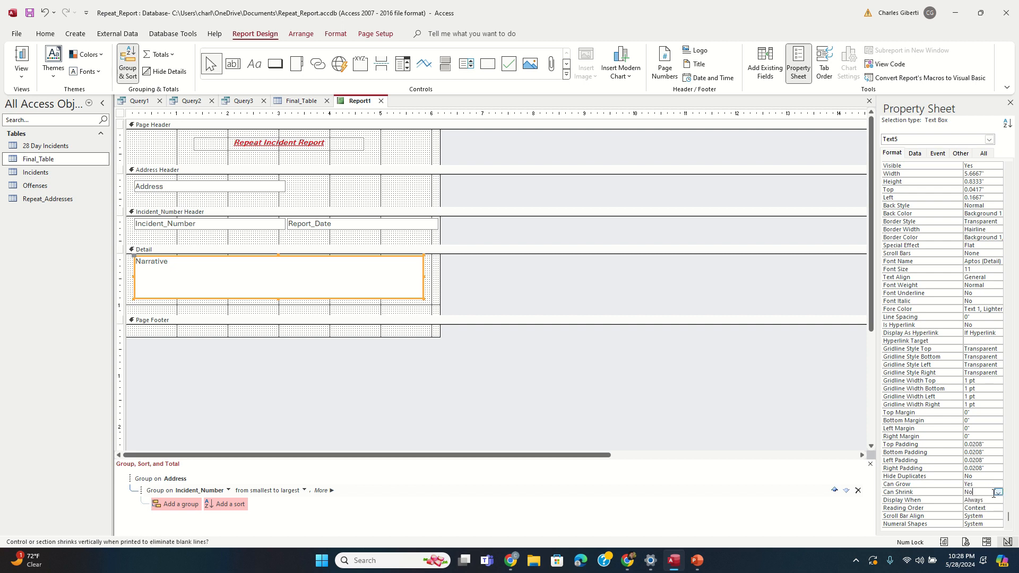
{"action": "left_click", "coordinate": [998, 493]}
{"action": "left_click", "coordinate": [985, 499]}
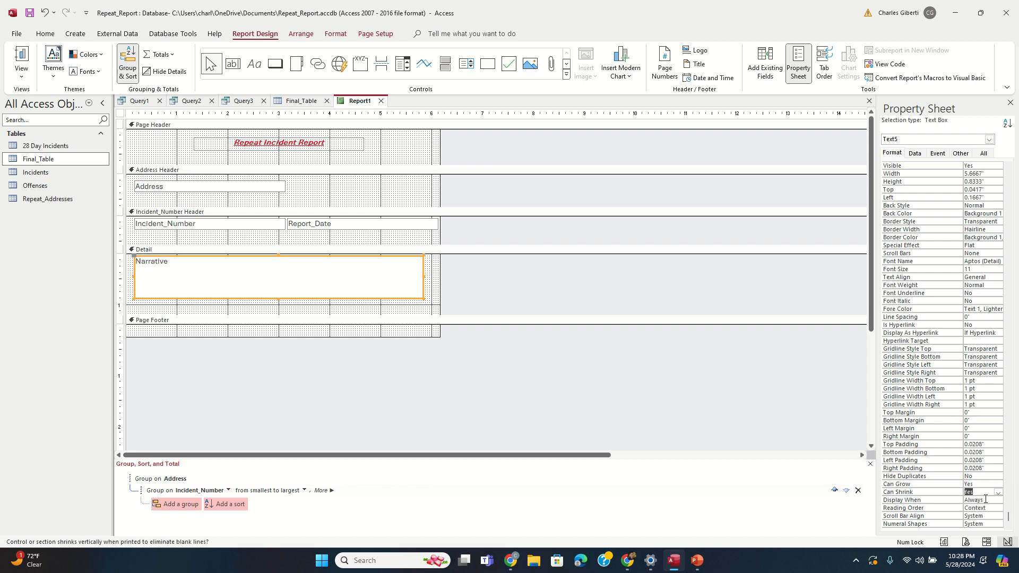
Step: Review the Detail section's options, leaving its Can Shrink setting unchanged
{"action": "left_click", "coordinate": [437, 290]}
{"action": "right_click", "coordinate": [434, 278]}
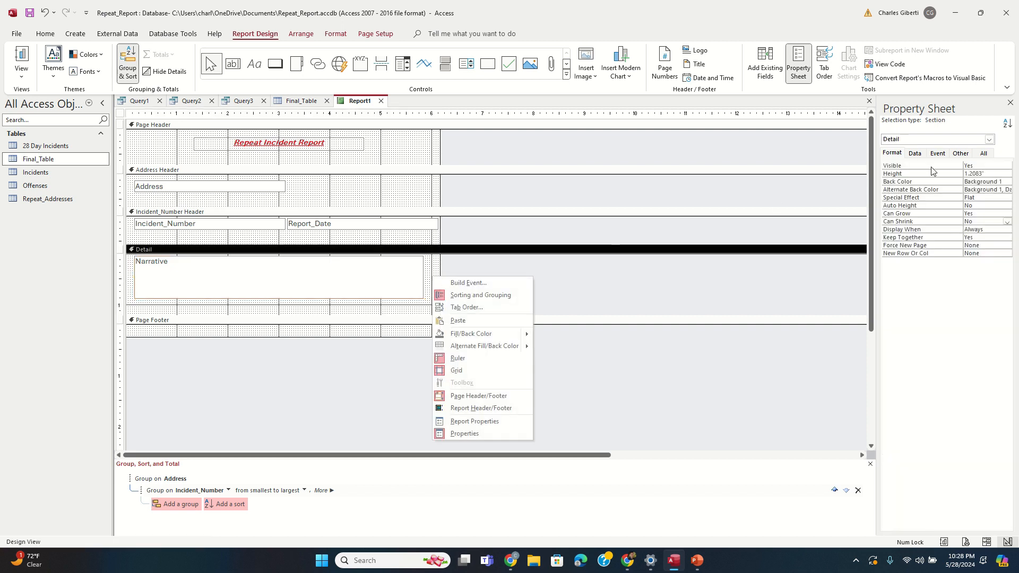
{"action": "left_click", "coordinate": [432, 268]}
{"action": "right_click", "coordinate": [430, 272]}
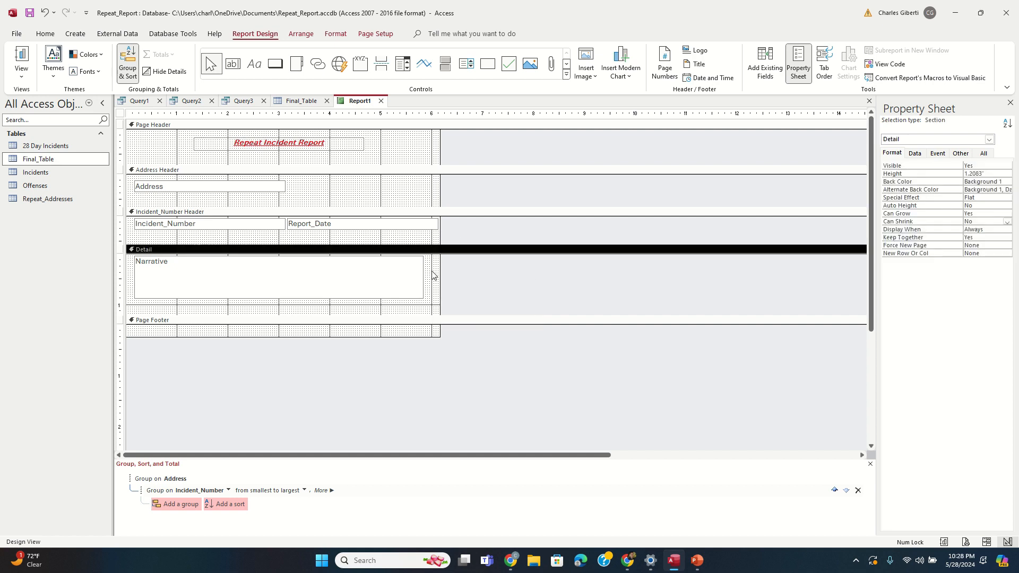
{"action": "left_click", "coordinate": [427, 269]}
{"action": "left_click", "coordinate": [1007, 221]}
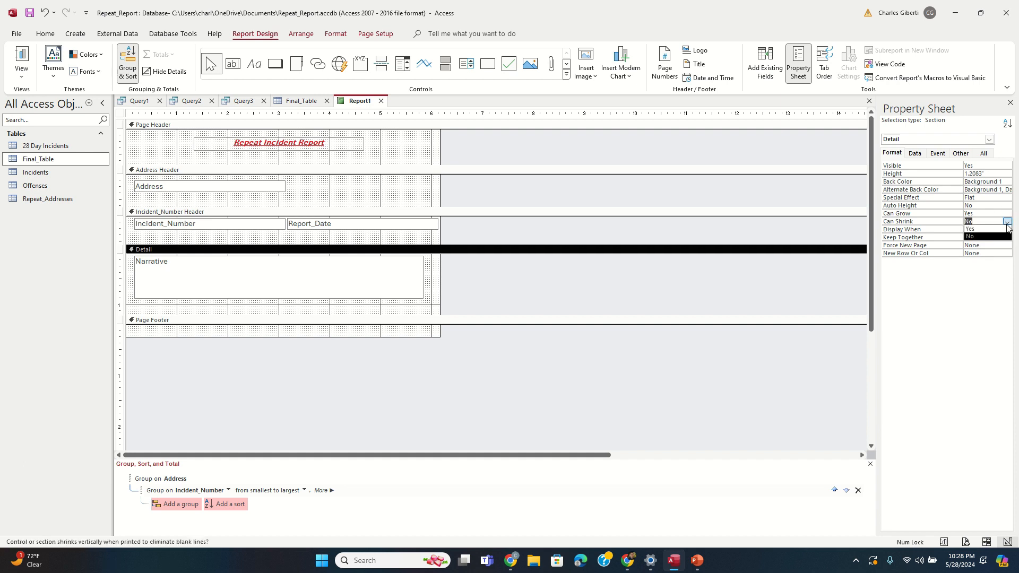
{"action": "left_click", "coordinate": [982, 229]}
{"action": "left_click", "coordinate": [525, 283]}
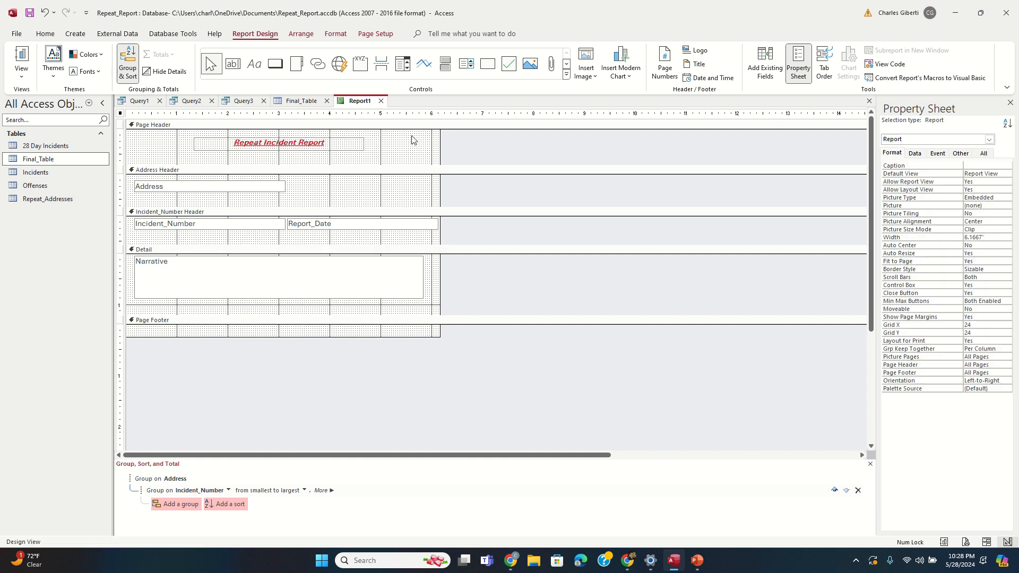
{"action": "right_click", "coordinate": [358, 103]}
{"action": "left_click", "coordinate": [378, 155]}
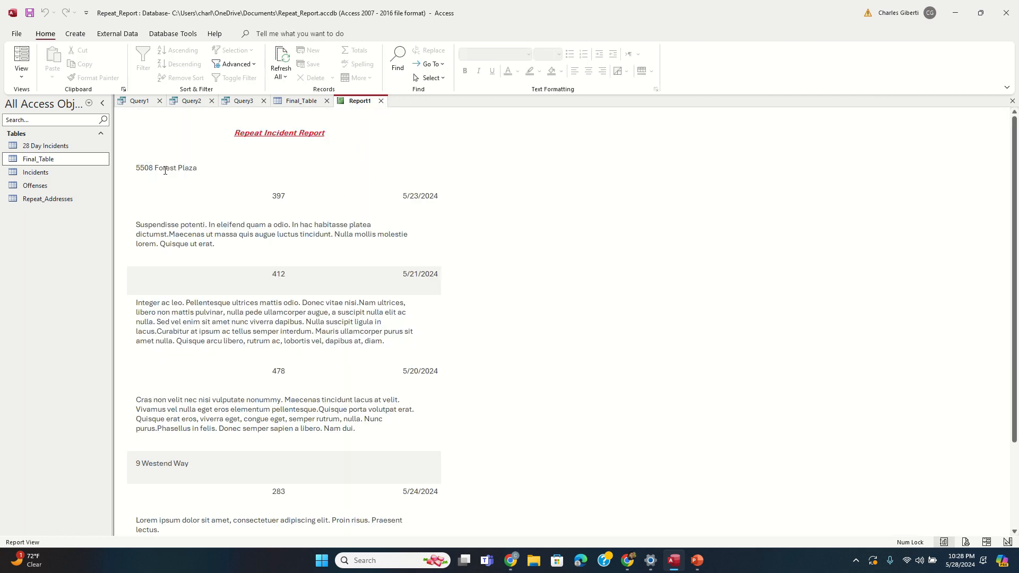
{"action": "left_click_drag", "start_coordinate": [138, 170], "coordinate": [198, 168]}
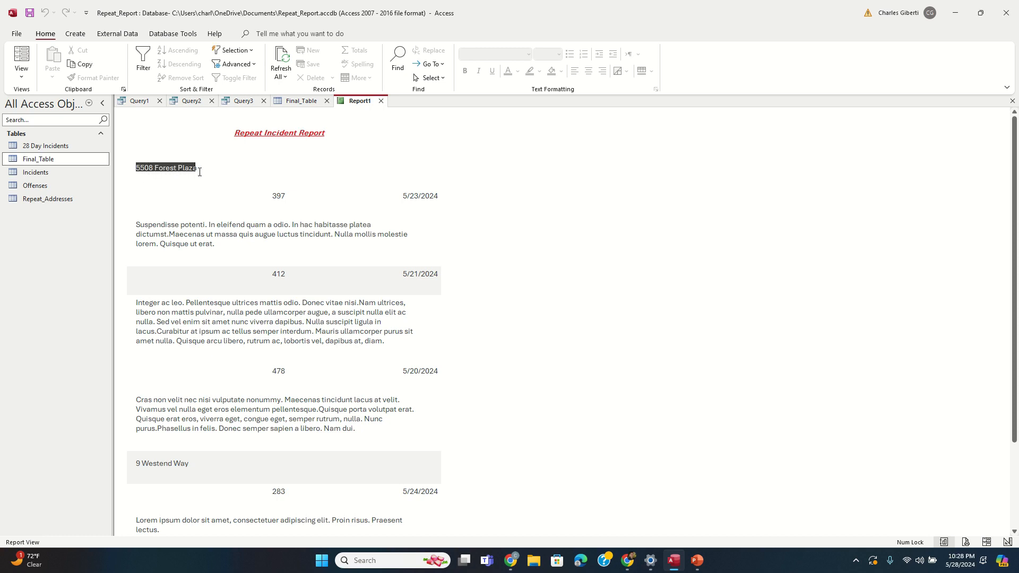
{"action": "left_click", "coordinate": [199, 168]}
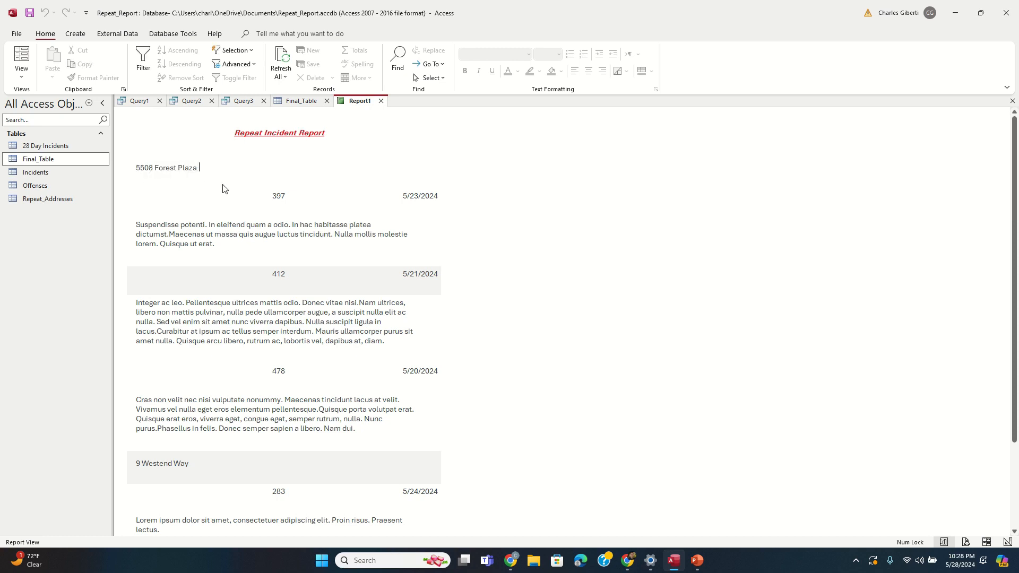
{"action": "left_click", "coordinate": [271, 195]}
{"action": "left_click", "coordinate": [276, 273]}
{"action": "left_click", "coordinate": [334, 361]}
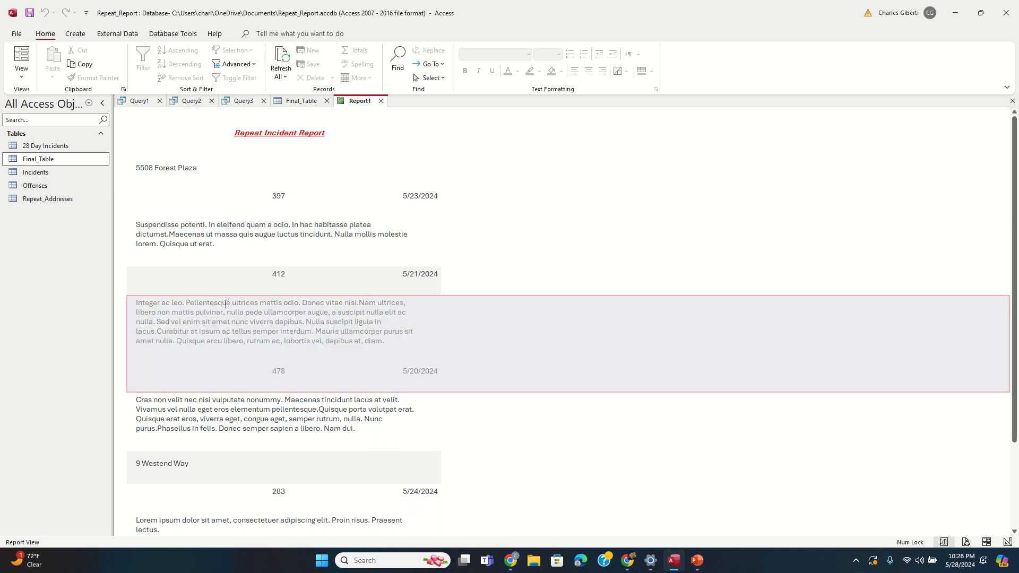
{"action": "left_click_drag", "start_coordinate": [227, 257], "coordinate": [136, 223]}
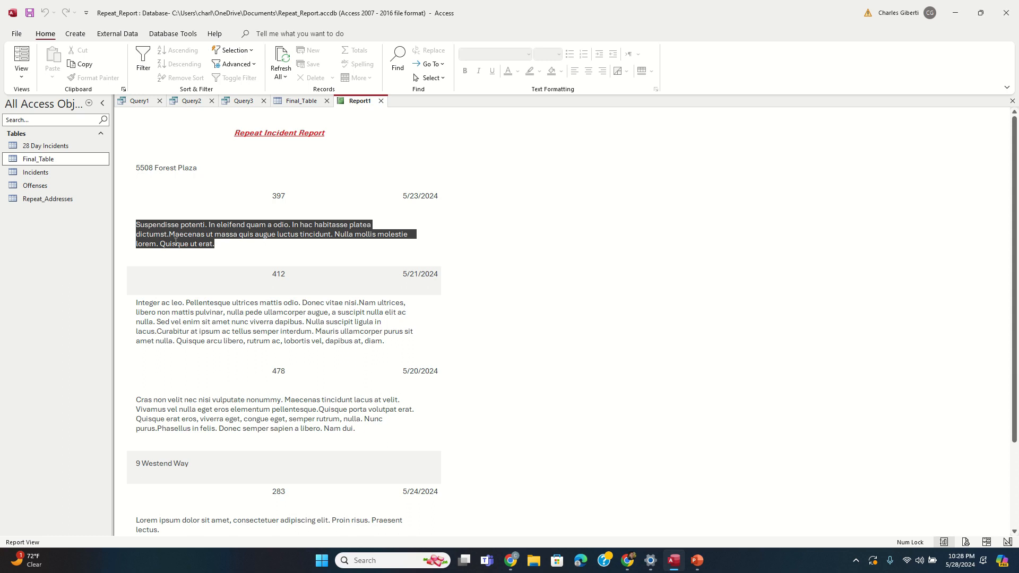
Step: Switch Report1 back to Design View and select the Address box
{"action": "right_click", "coordinate": [365, 105]}
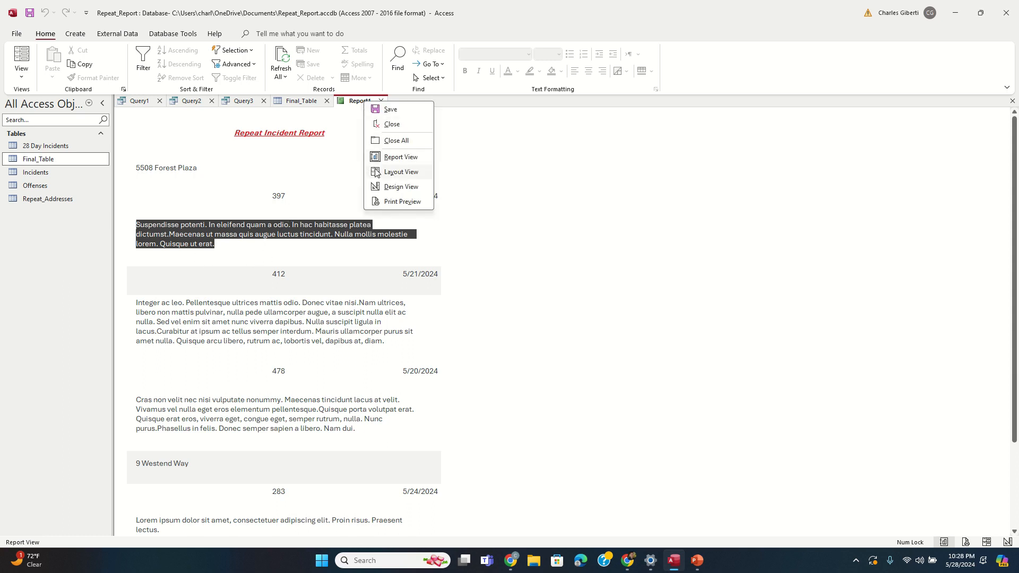
{"action": "left_click", "coordinate": [395, 187]}
{"action": "left_click", "coordinate": [249, 189]}
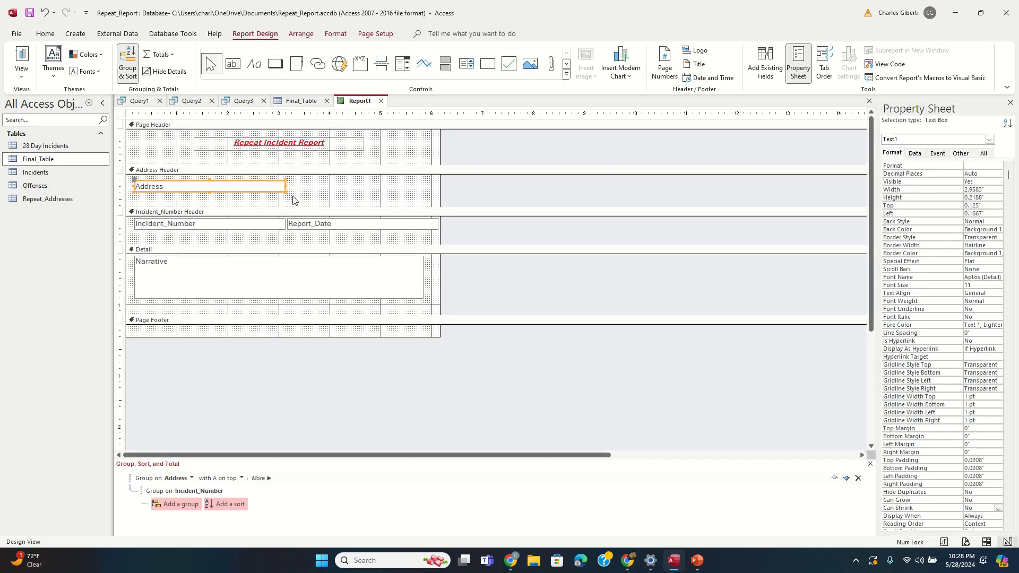
Step: Paste a copy of the Address box beside the original and narrow it
{"action": "key", "text": "ctrl+v"}
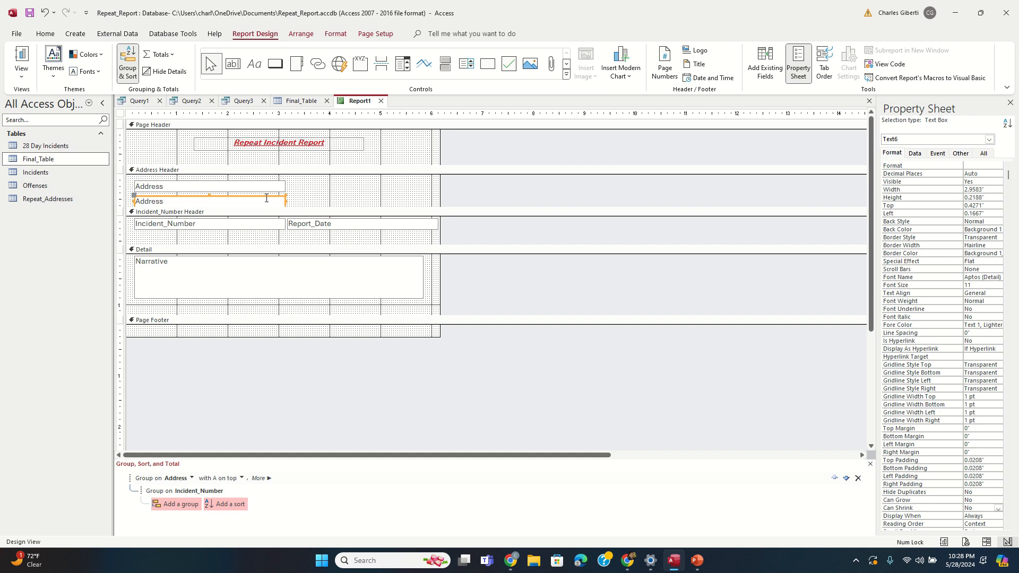
{"action": "left_click", "coordinate": [268, 205]}
{"action": "left_click_drag", "start_coordinate": [270, 201], "coordinate": [429, 187]}
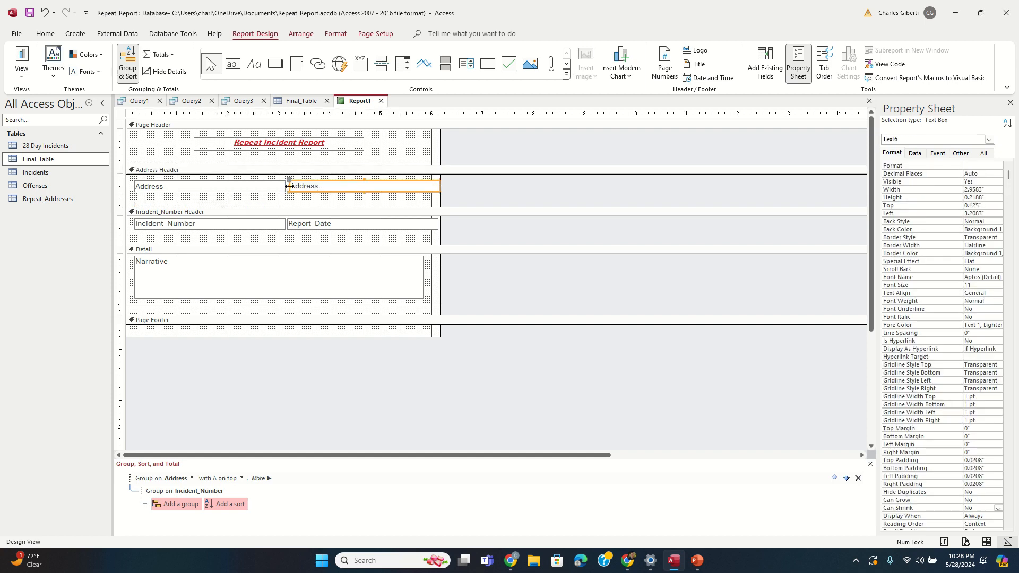
{"action": "left_click_drag", "start_coordinate": [289, 187], "coordinate": [319, 188]}
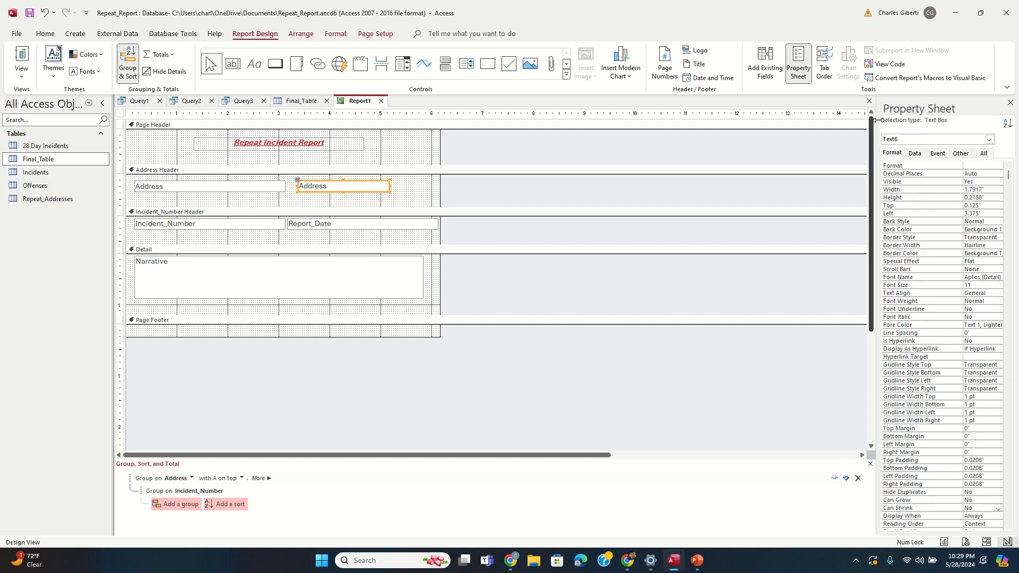
Step: Bind the copied box to CountOfAddress and preview the report
{"action": "left_click", "coordinate": [914, 153]}
{"action": "left_click", "coordinate": [997, 166]}
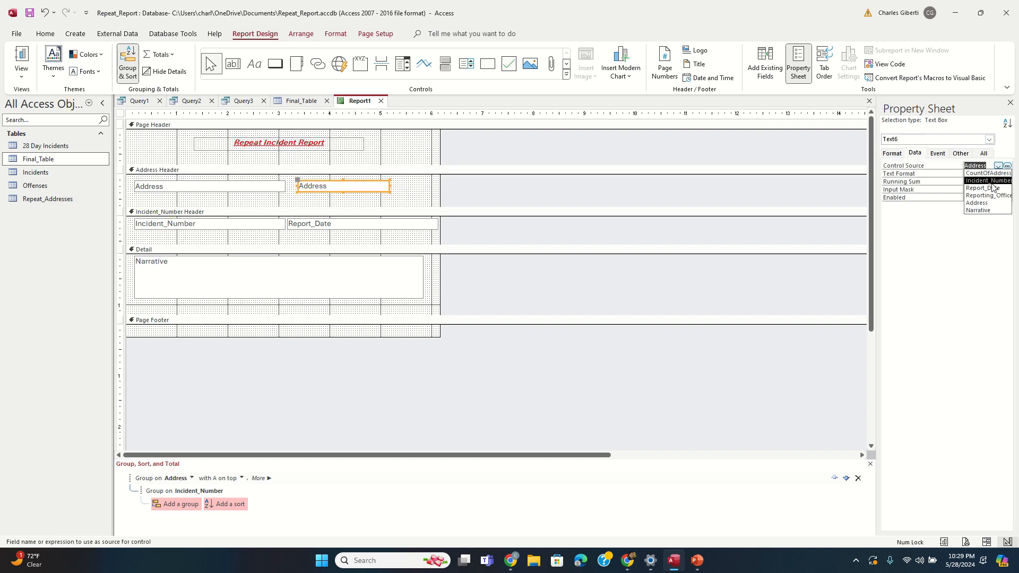
{"action": "left_click", "coordinate": [979, 174]}
{"action": "right_click", "coordinate": [360, 102]}
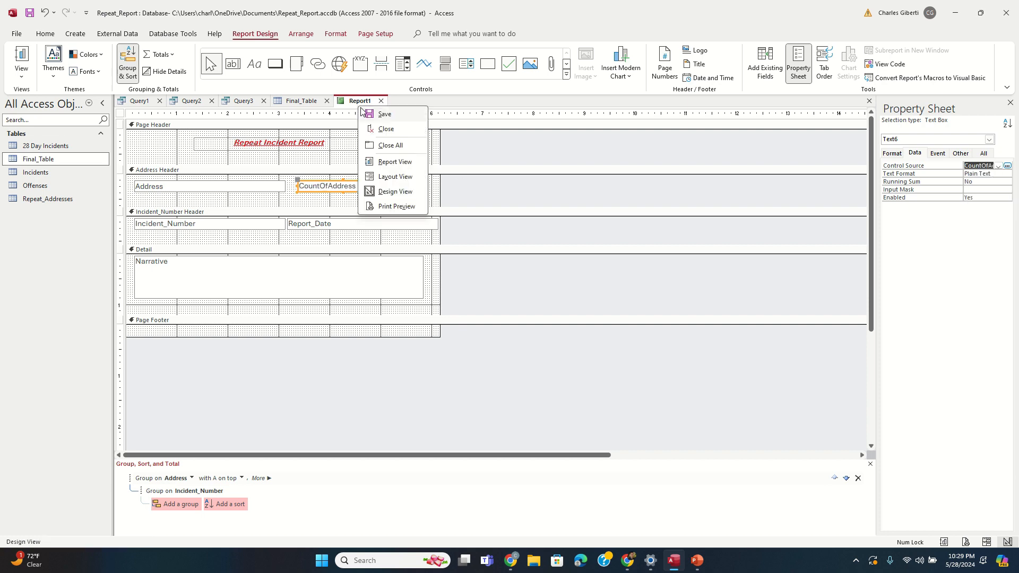
{"action": "left_click", "coordinate": [395, 161]}
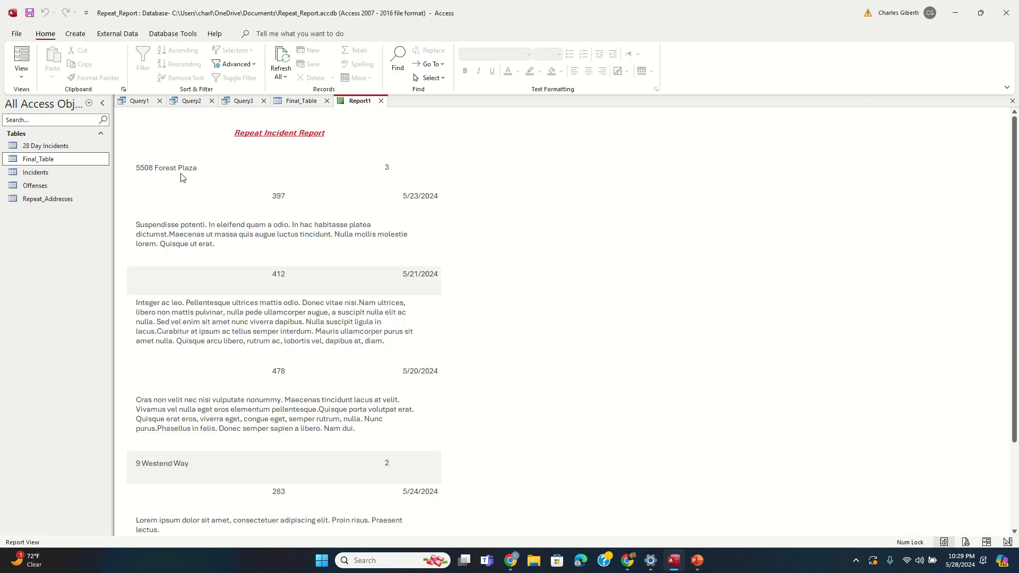
{"action": "left_click_drag", "start_coordinate": [204, 168], "coordinate": [136, 167]}
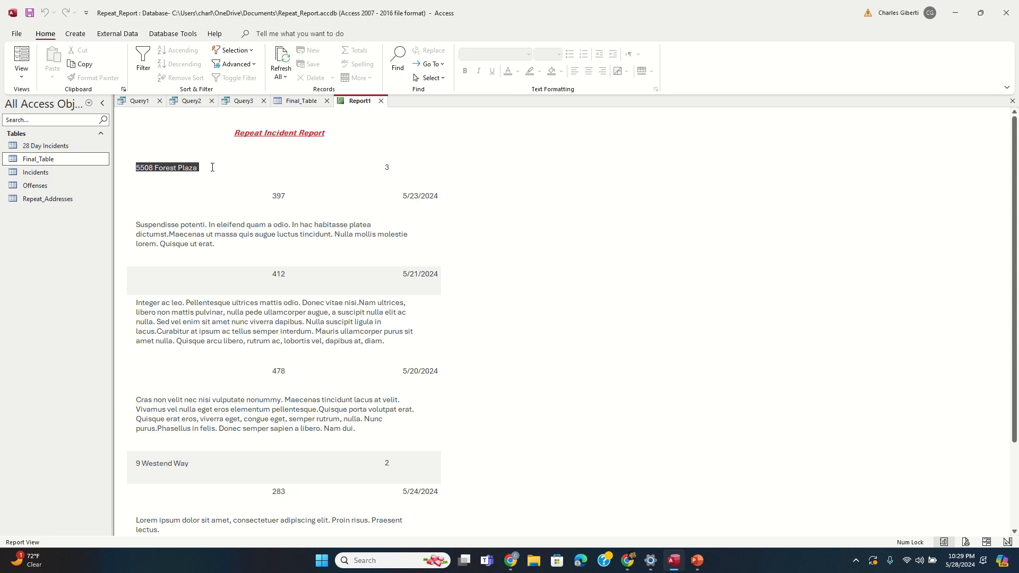
{"action": "left_click", "coordinate": [212, 168]}
{"action": "left_click", "coordinate": [386, 170]}
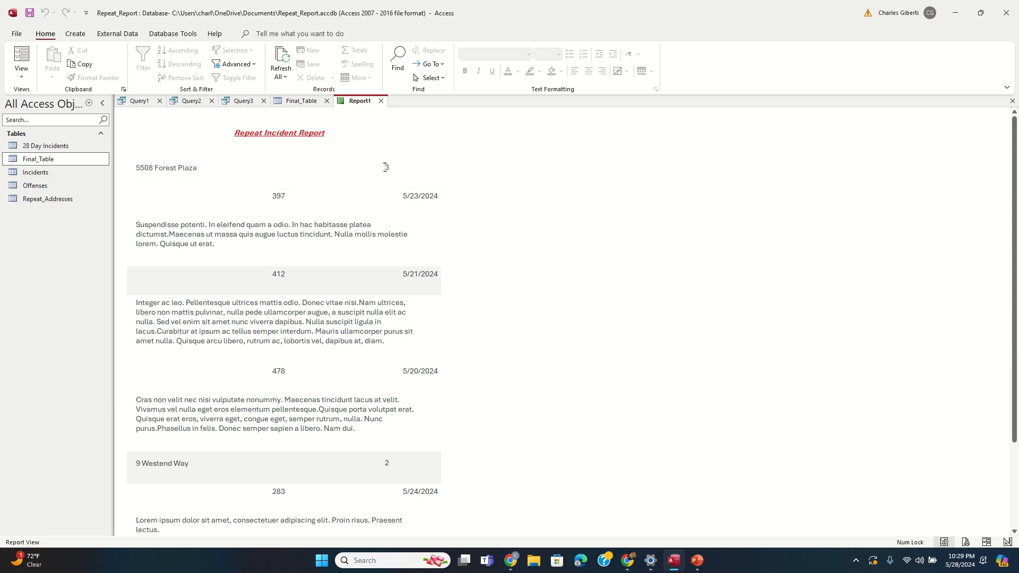
{"action": "scroll", "coordinate": [297, 239], "scroll_direction": "down", "scroll_amount": 5}
{"action": "right_click", "coordinate": [350, 103]}
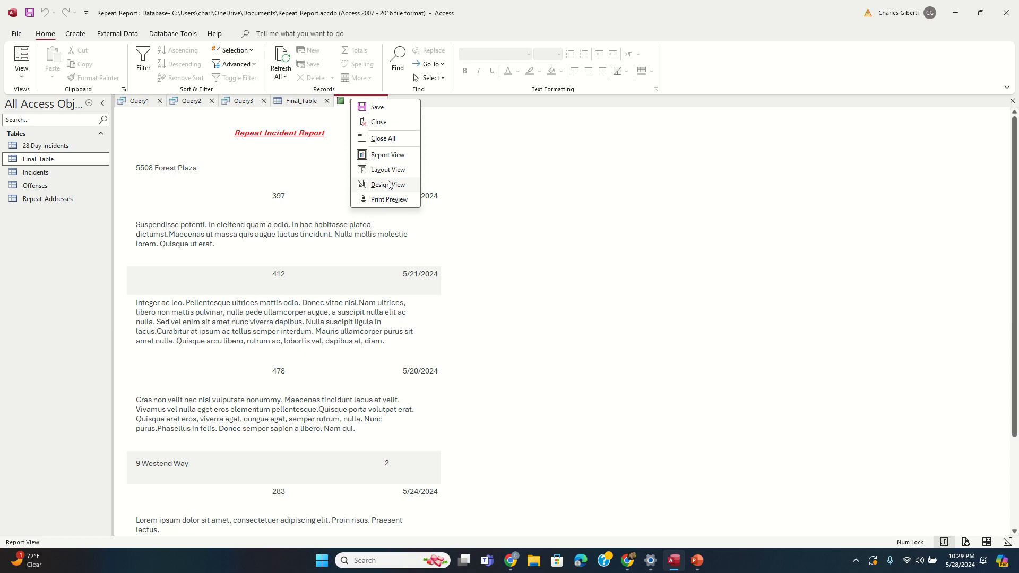
{"action": "left_click", "coordinate": [389, 184]}
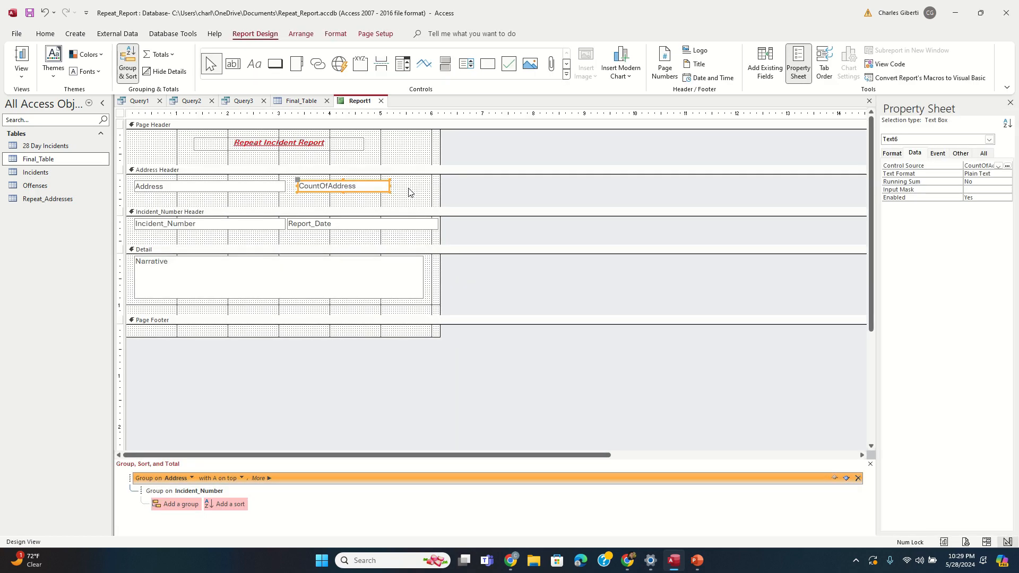
Step: Save the report as Report1, then close Final_Table and Report1
{"action": "right_click", "coordinate": [352, 102]}
{"action": "left_click", "coordinate": [382, 113]}
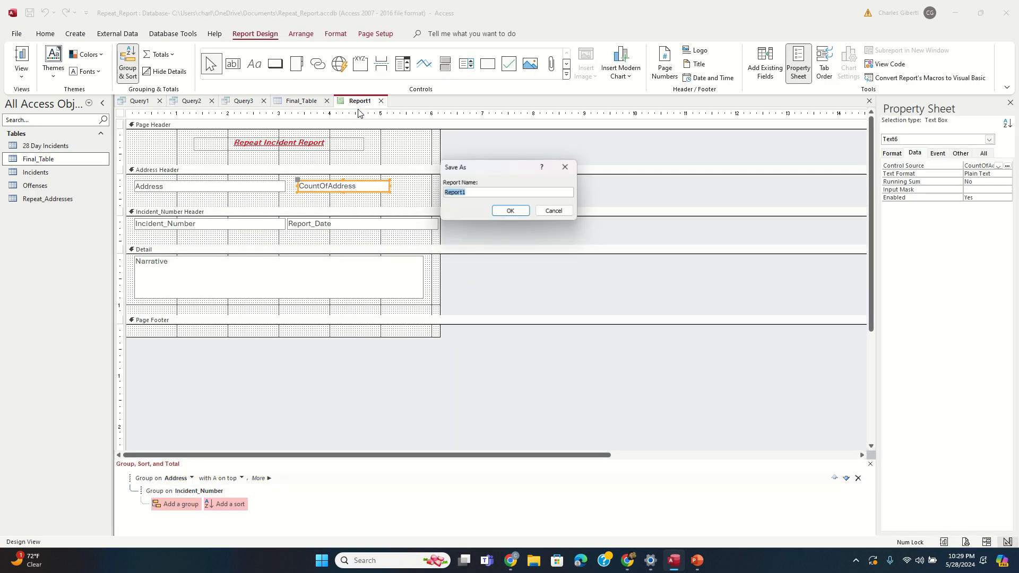
{"action": "left_click", "coordinate": [510, 210]}
{"action": "right_click", "coordinate": [310, 101]}
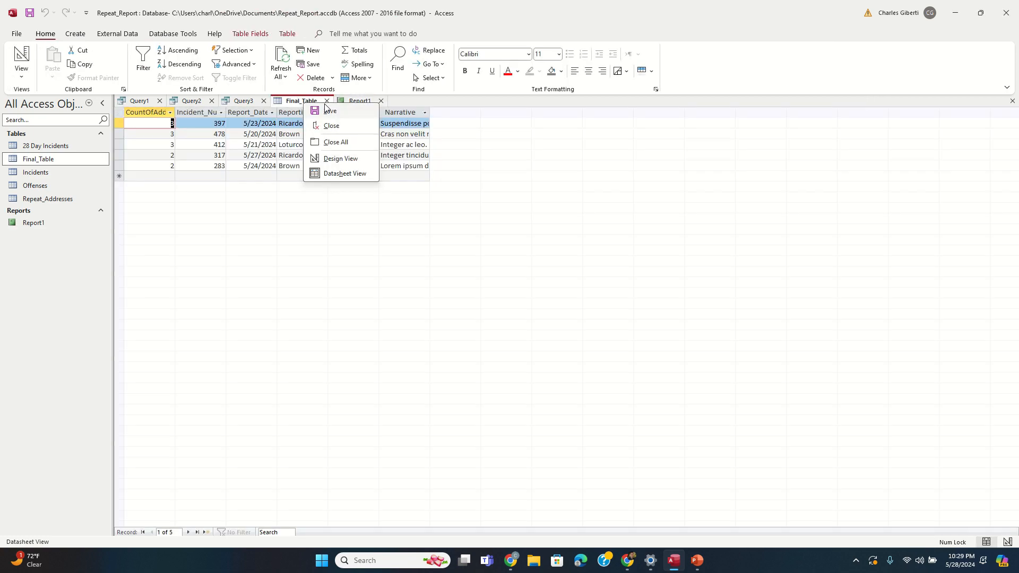
{"action": "key", "text": "Escape"}
{"action": "left_click", "coordinate": [327, 102]}
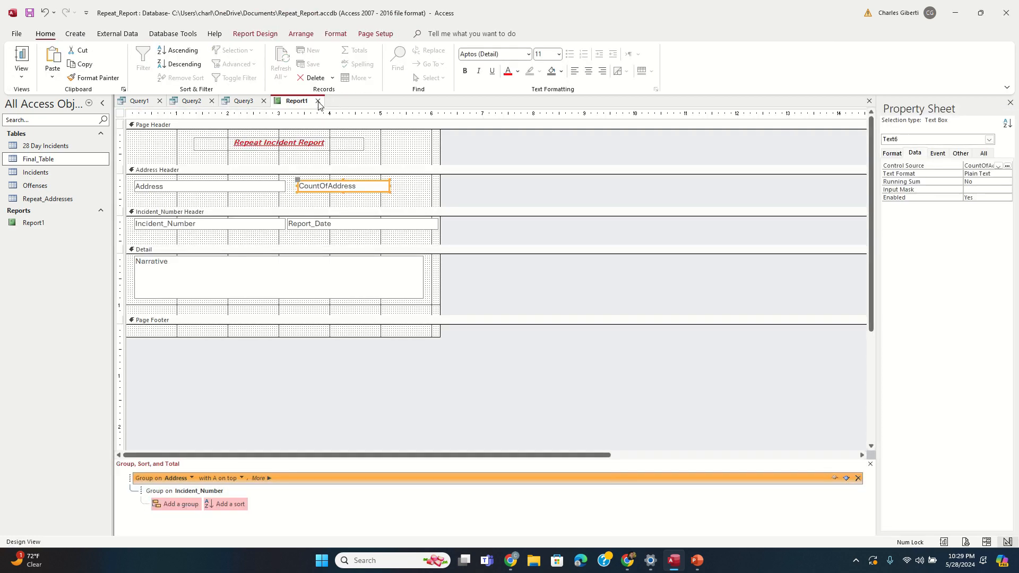
{"action": "left_click", "coordinate": [326, 102]}
Step: Close Query3, Query2 and Query1, saving each under its own name
{"action": "left_click", "coordinate": [264, 101]}
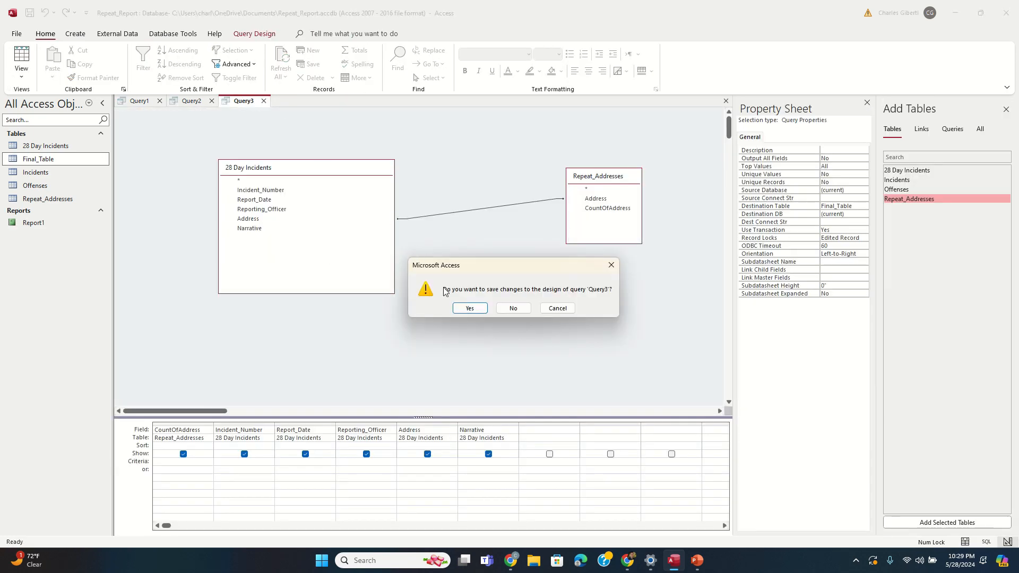
{"action": "left_click", "coordinate": [469, 307]}
{"action": "left_click", "coordinate": [509, 211]}
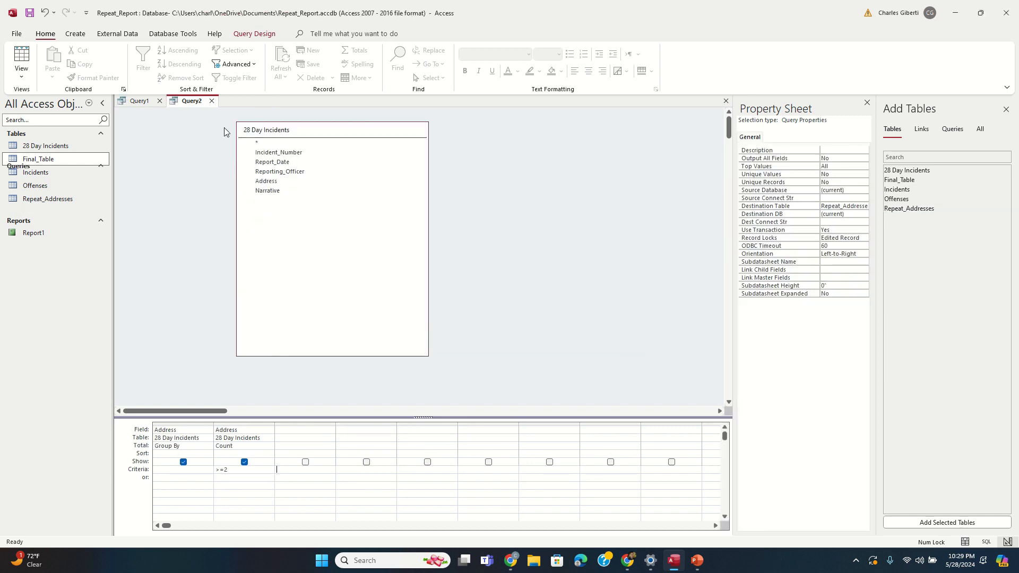
{"action": "left_click", "coordinate": [211, 100]}
{"action": "left_click", "coordinate": [468, 308]}
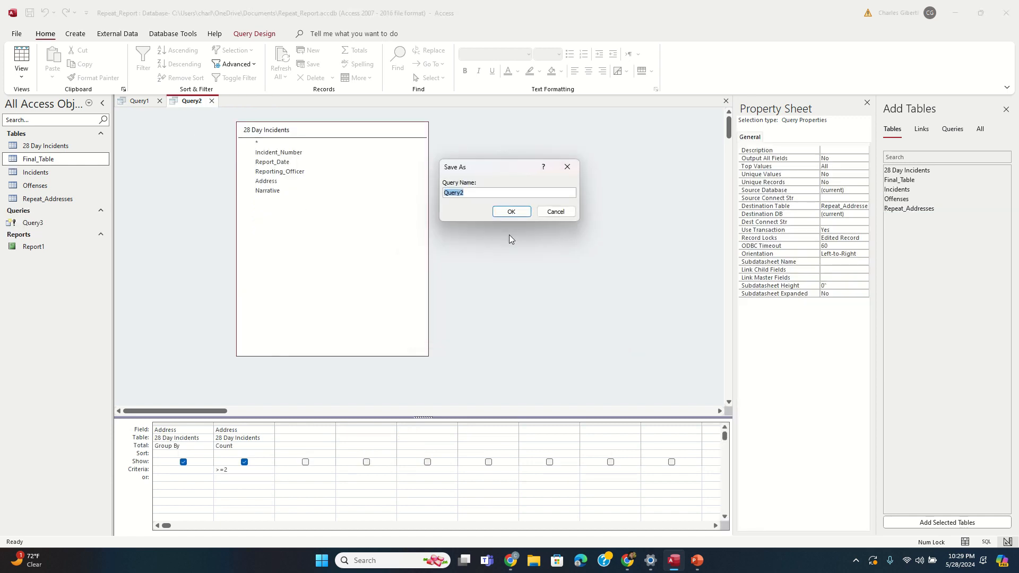
{"action": "left_click", "coordinate": [509, 211]}
{"action": "left_click", "coordinate": [160, 100]}
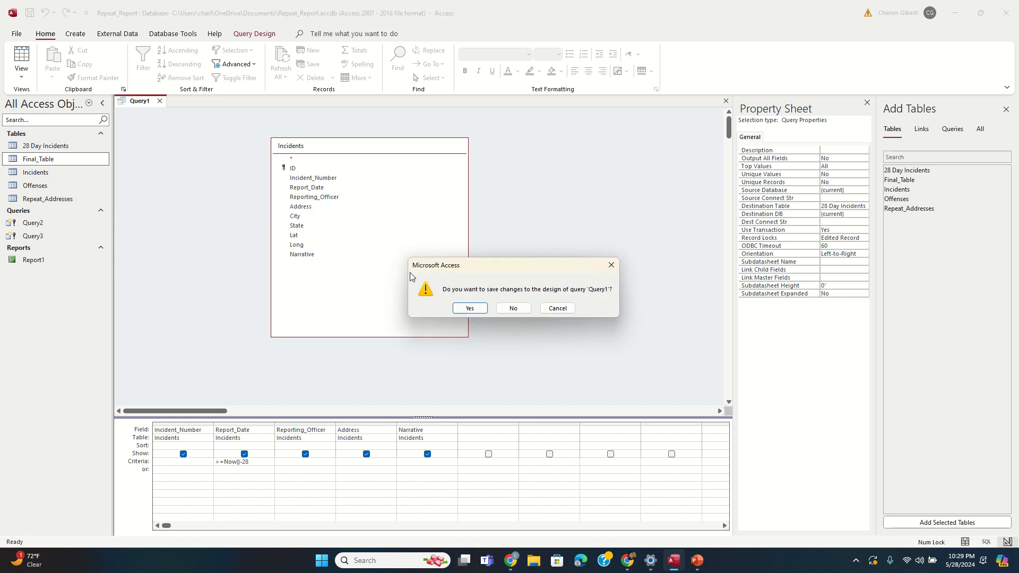
{"action": "left_click", "coordinate": [468, 308]}
{"action": "left_click", "coordinate": [509, 211]}
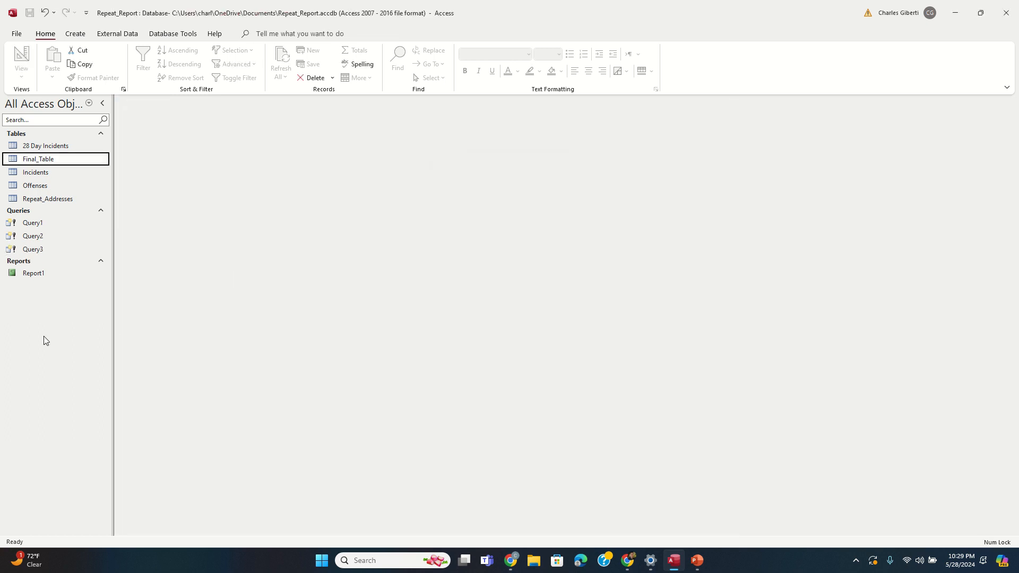
Step: Create a new macro, show all actions, and add a SetWarnings action
{"action": "left_click", "coordinate": [75, 33]}
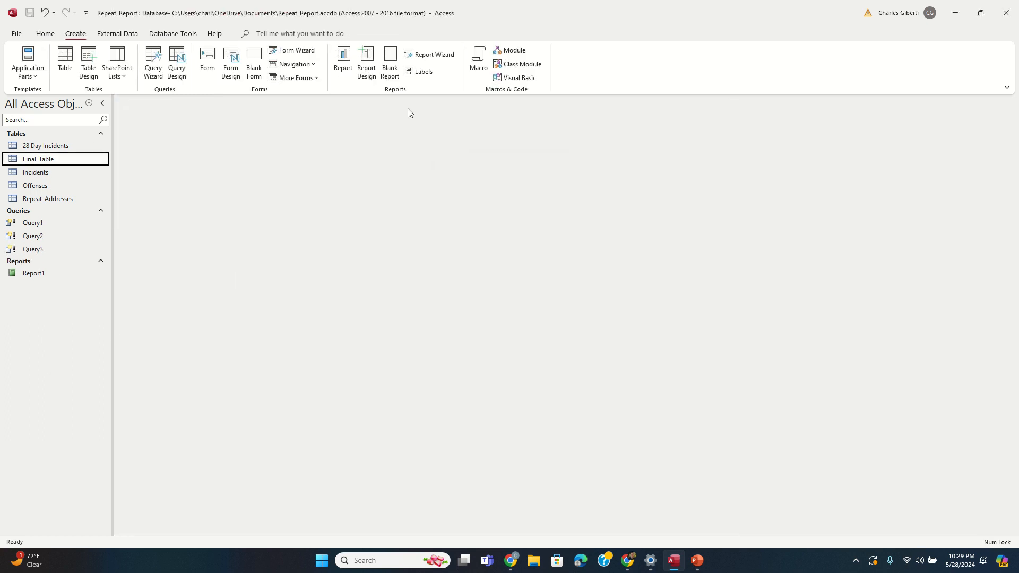
{"action": "left_click", "coordinate": [479, 59]}
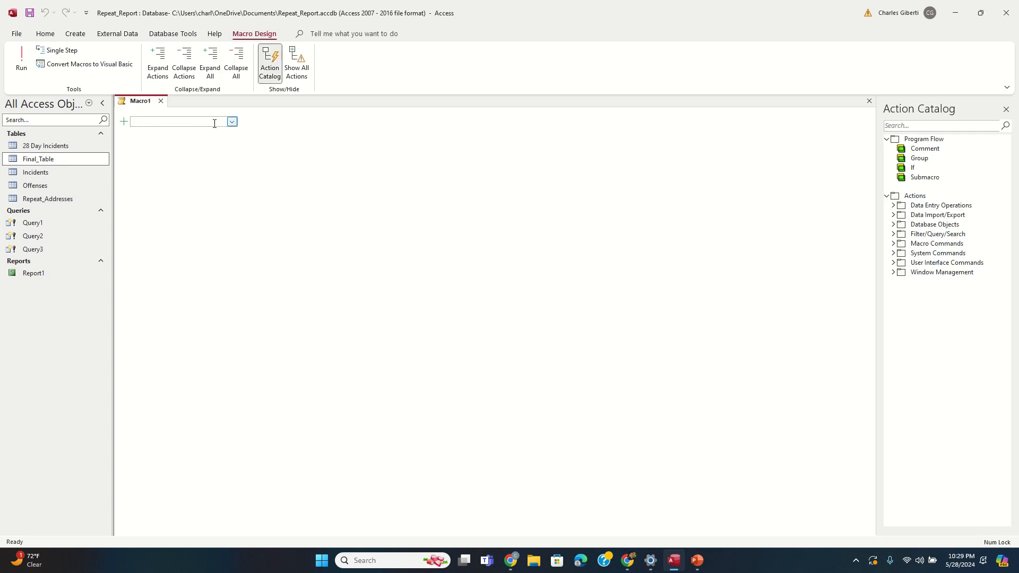
{"action": "left_click", "coordinate": [231, 122]}
{"action": "scroll", "coordinate": [205, 246], "scroll_direction": "down", "scroll_amount": 6}
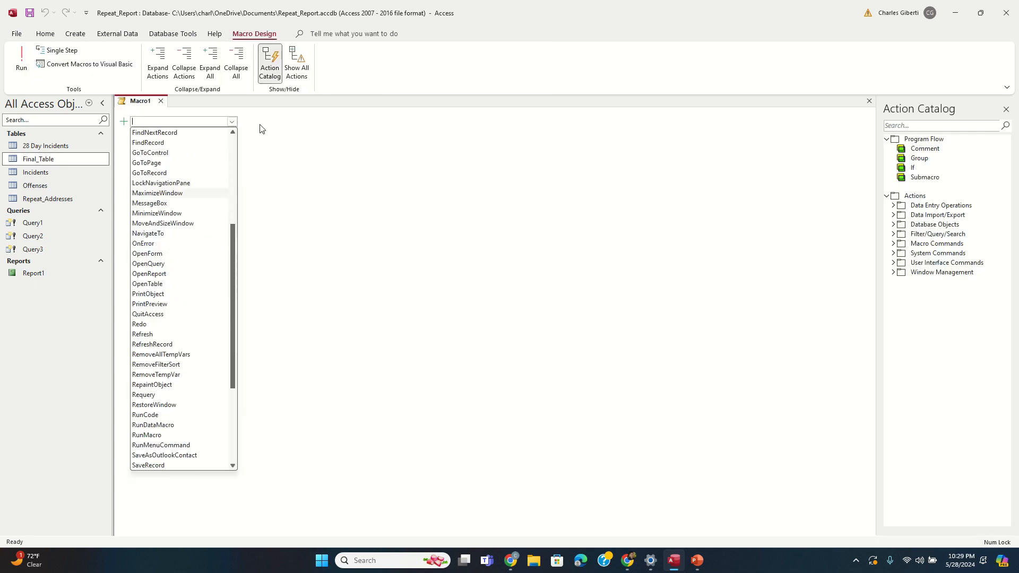
{"action": "left_click", "coordinate": [305, 63]}
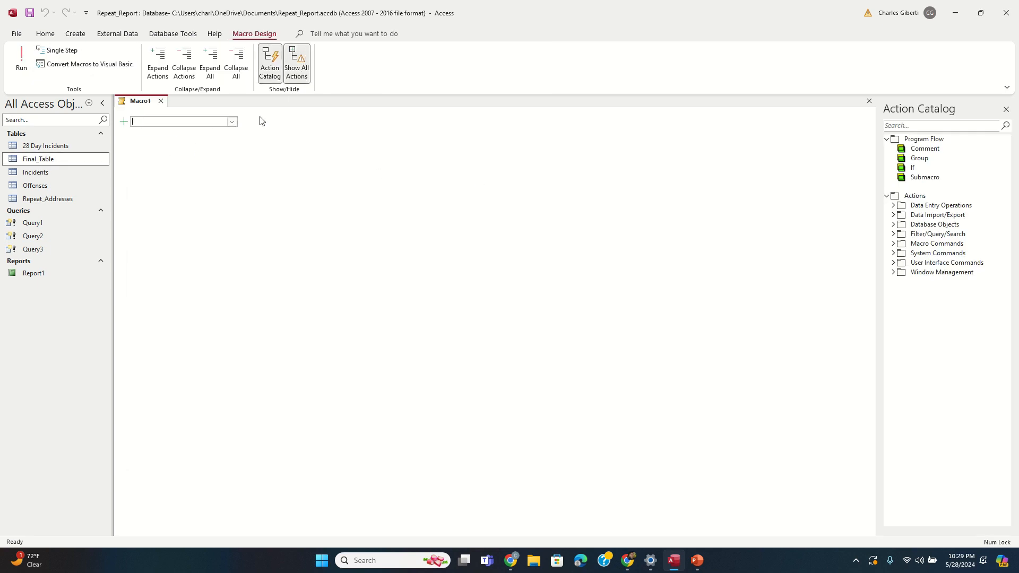
{"action": "left_click", "coordinate": [231, 121]}
{"action": "scroll", "coordinate": [180, 356], "scroll_direction": "down", "scroll_amount": 12}
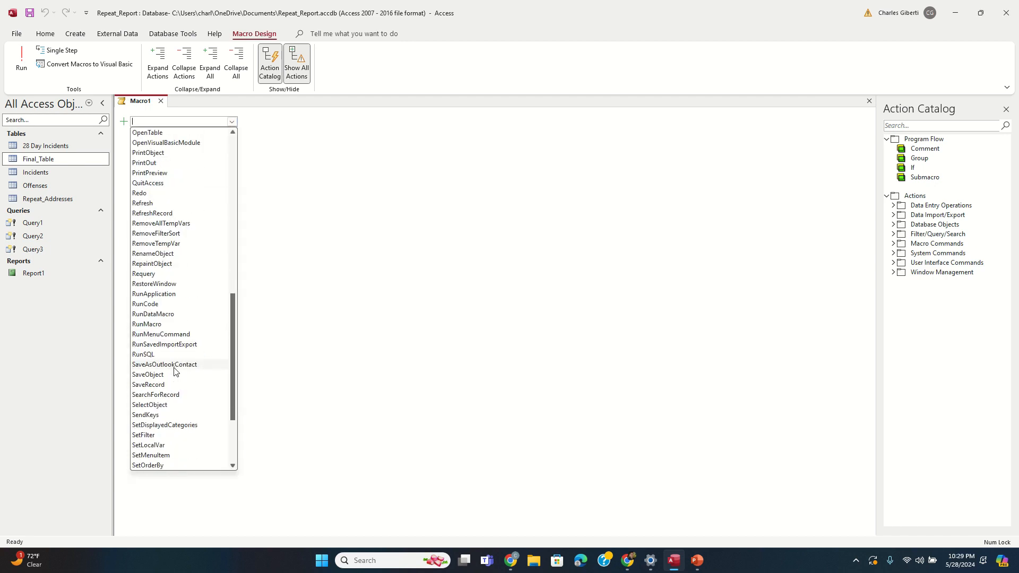
{"action": "scroll", "coordinate": [176, 372], "scroll_direction": "down", "scroll_amount": 1}
{"action": "left_click", "coordinate": [173, 448]}
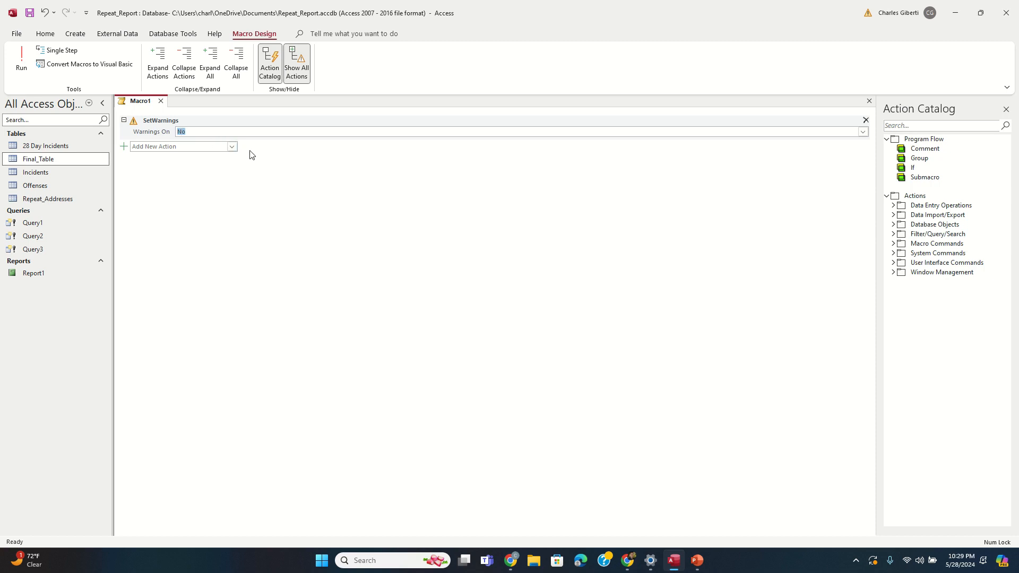
Step: Add an OpenQuery action that runs Query1 and collapse it
{"action": "left_click", "coordinate": [231, 146]}
{"action": "scroll", "coordinate": [212, 326], "scroll_direction": "down", "scroll_amount": 2}
{"action": "scroll", "coordinate": [204, 382], "scroll_direction": "down", "scroll_amount": 5}
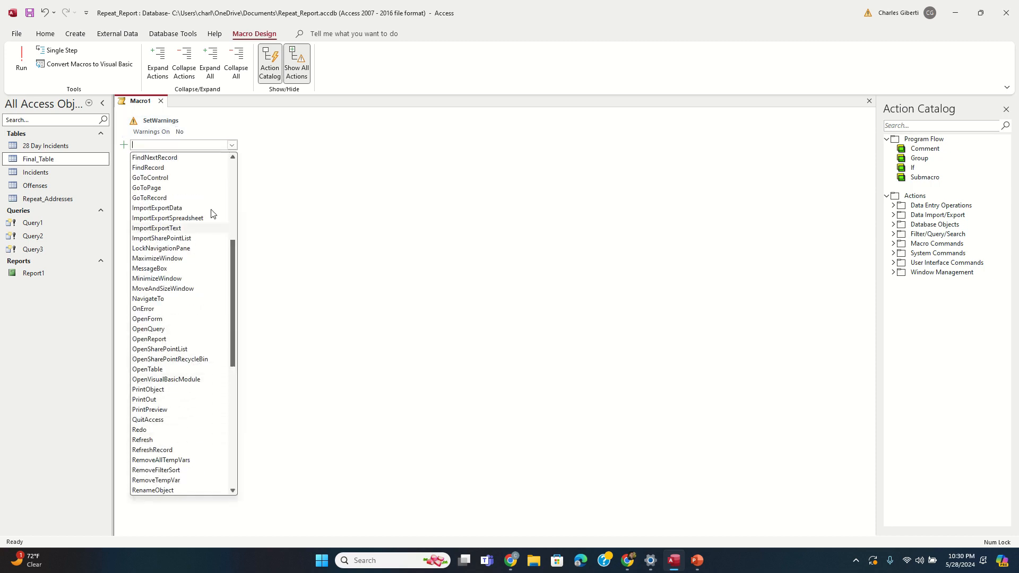
{"action": "left_click", "coordinate": [174, 329]}
{"action": "left_click", "coordinate": [863, 155]}
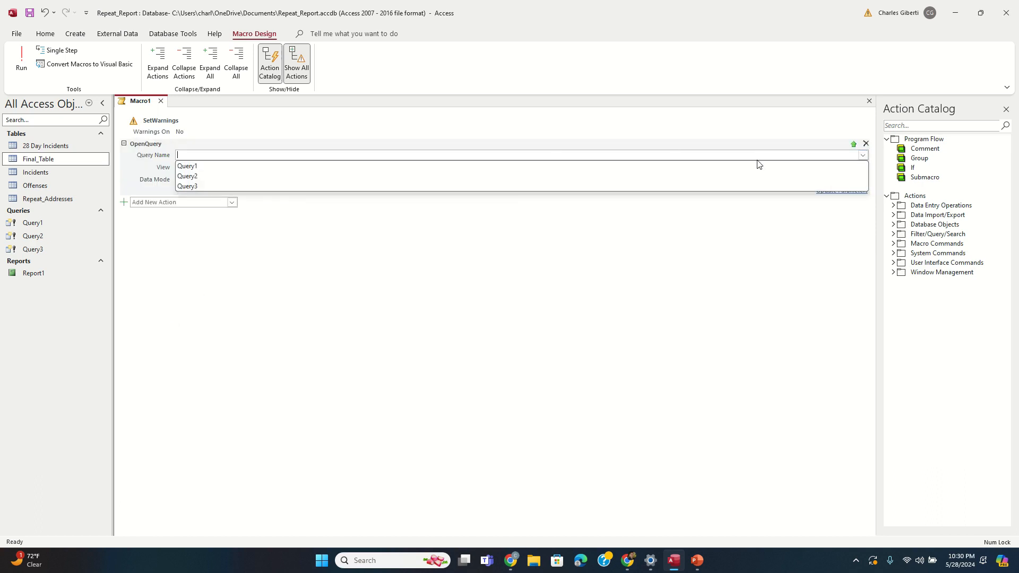
{"action": "left_click", "coordinate": [421, 164]}
{"action": "left_click", "coordinate": [106, 159]}
Step: Paste copies of the OpenQuery action and point the second one at Query2
{"action": "left_click", "coordinate": [124, 144]}
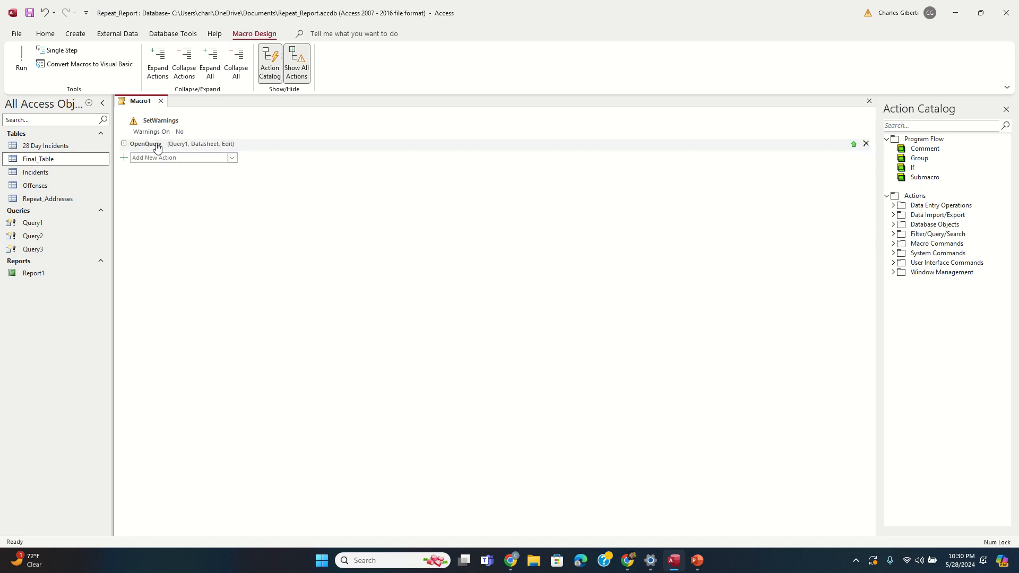
{"action": "key", "text": "ctrl+v"}
{"action": "key", "text": "ctrl+v"}
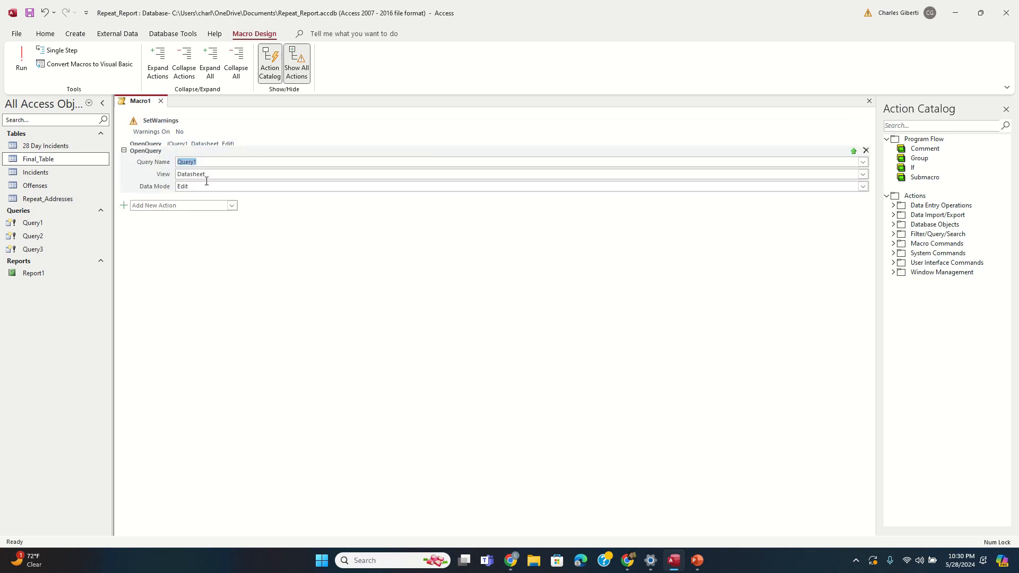
{"action": "left_click", "coordinate": [245, 168]}
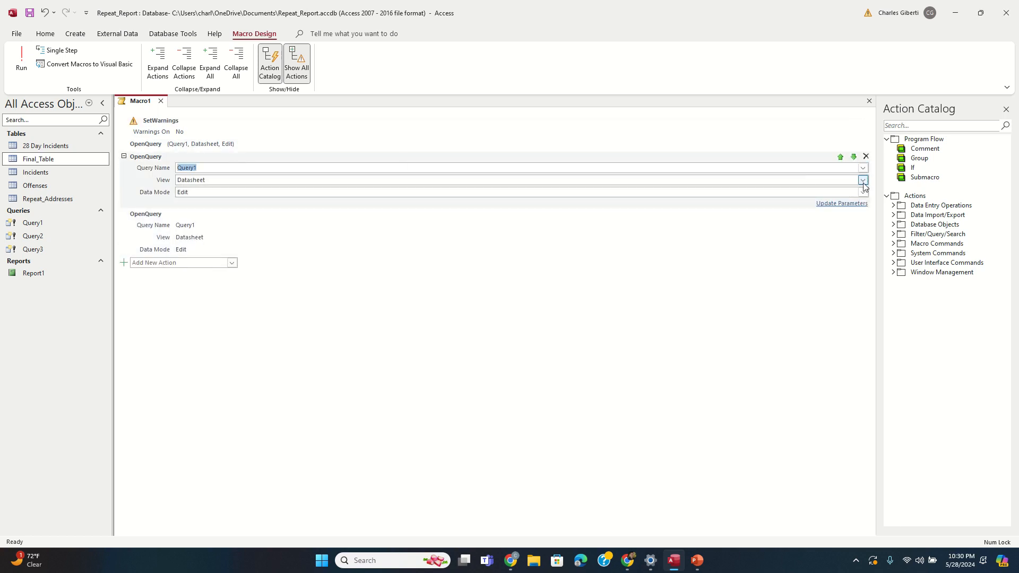
{"action": "left_click", "coordinate": [863, 168]}
{"action": "left_click", "coordinate": [718, 200]}
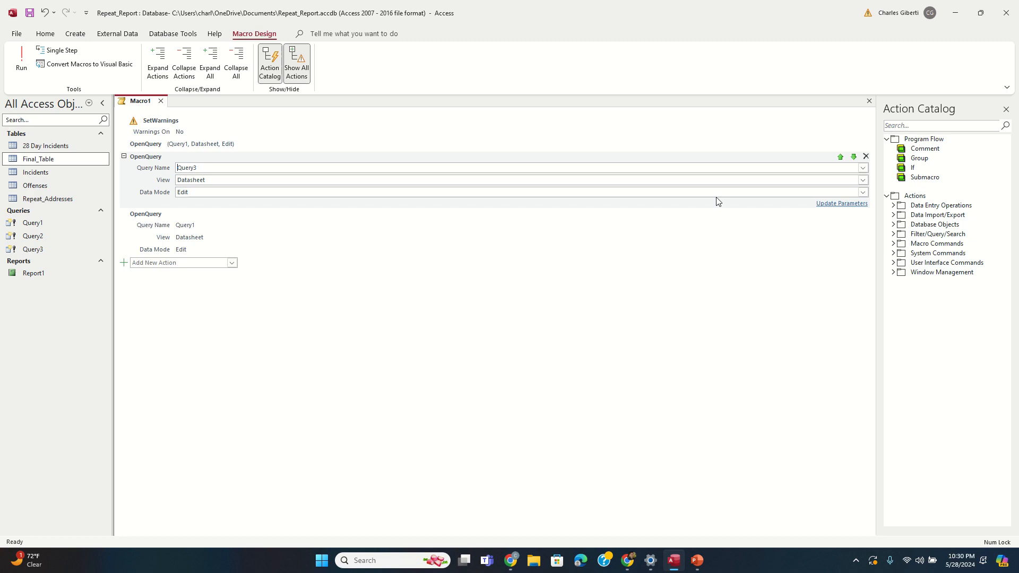
{"action": "left_click", "coordinate": [863, 168]}
{"action": "left_click", "coordinate": [826, 191]}
Step: Set the third OpenQuery step to Query3 and collapse both copied steps
{"action": "left_click", "coordinate": [515, 223]}
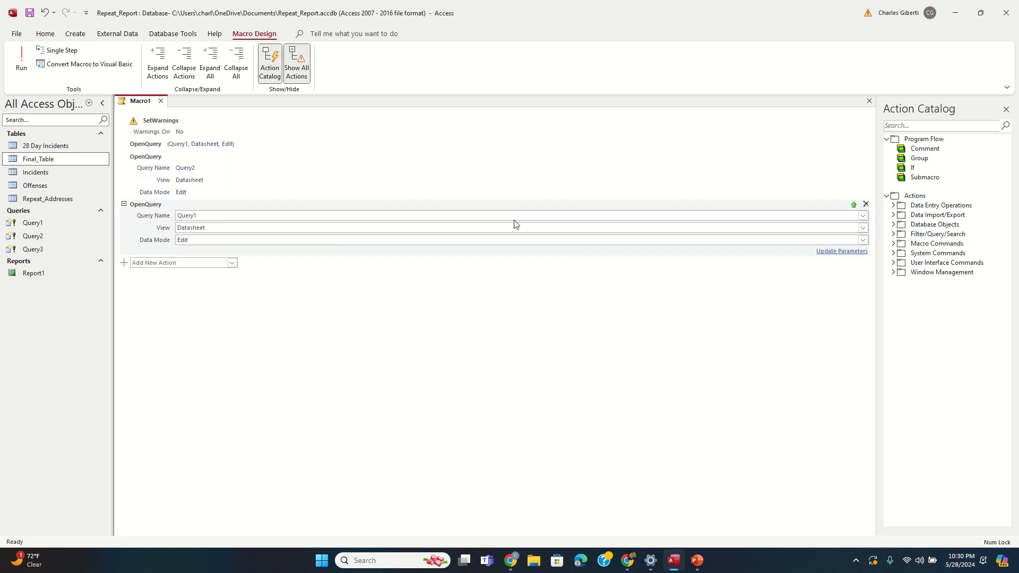
{"action": "left_click", "coordinate": [862, 215]}
{"action": "left_click", "coordinate": [687, 245]}
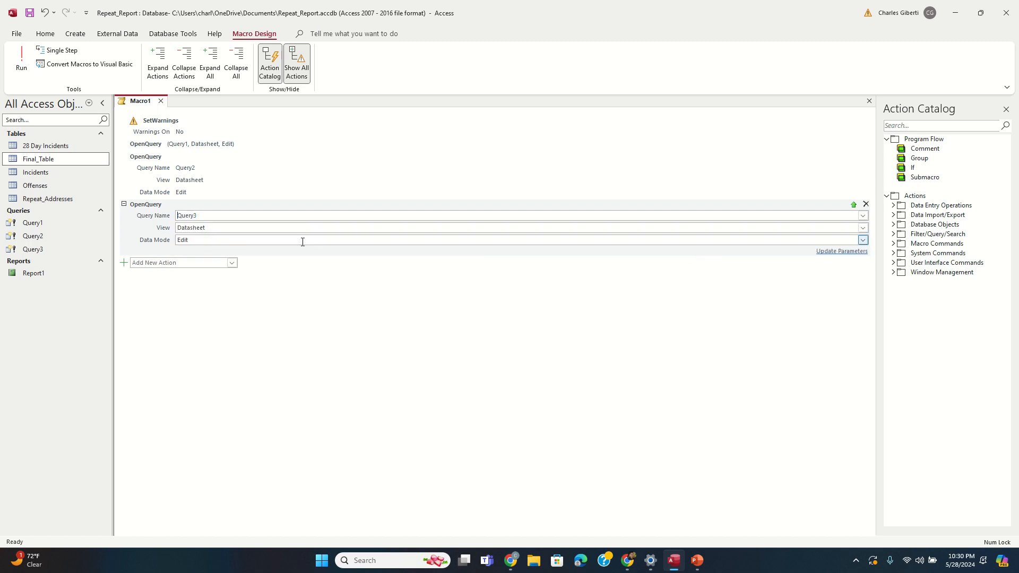
{"action": "left_click", "coordinate": [123, 204]}
{"action": "left_click", "coordinate": [124, 157]}
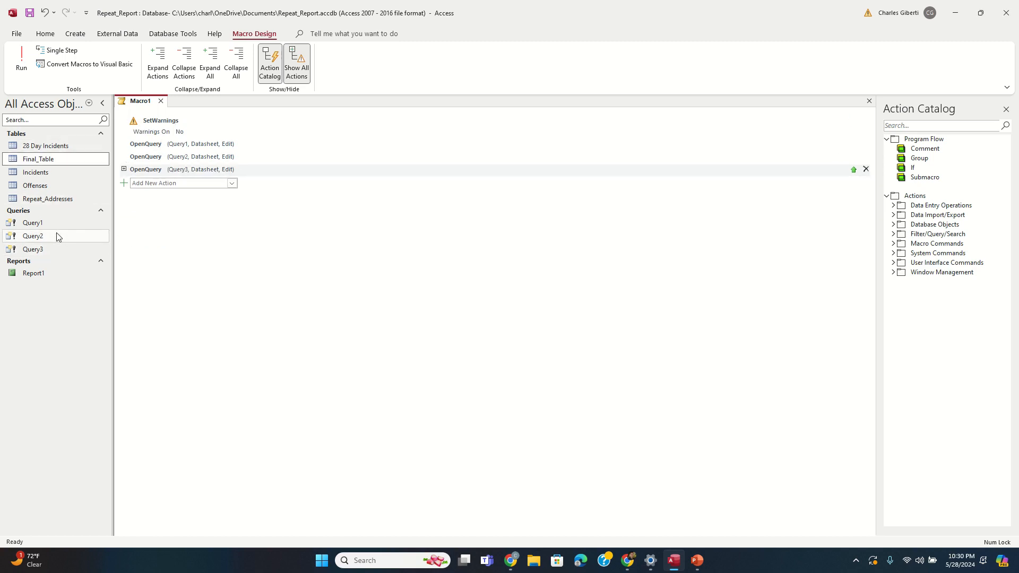
Step: Add an ExportWithFormatting step exporting Report1 as PDF, then minimise Access and Settings
{"action": "left_click", "coordinate": [233, 184]}
{"action": "type", "text": "ExportWithFormatting"}
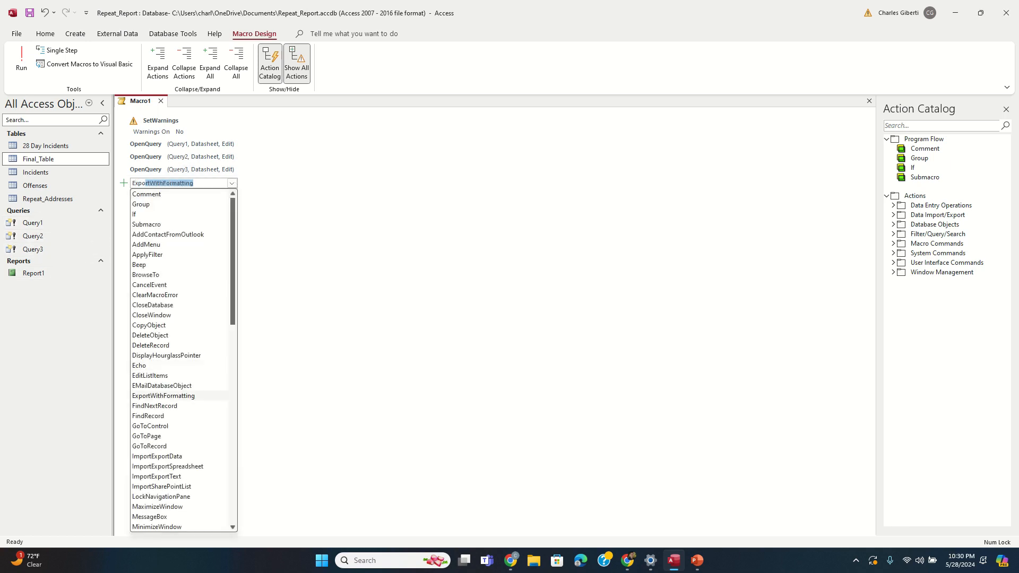
{"action": "key", "text": "Return"}
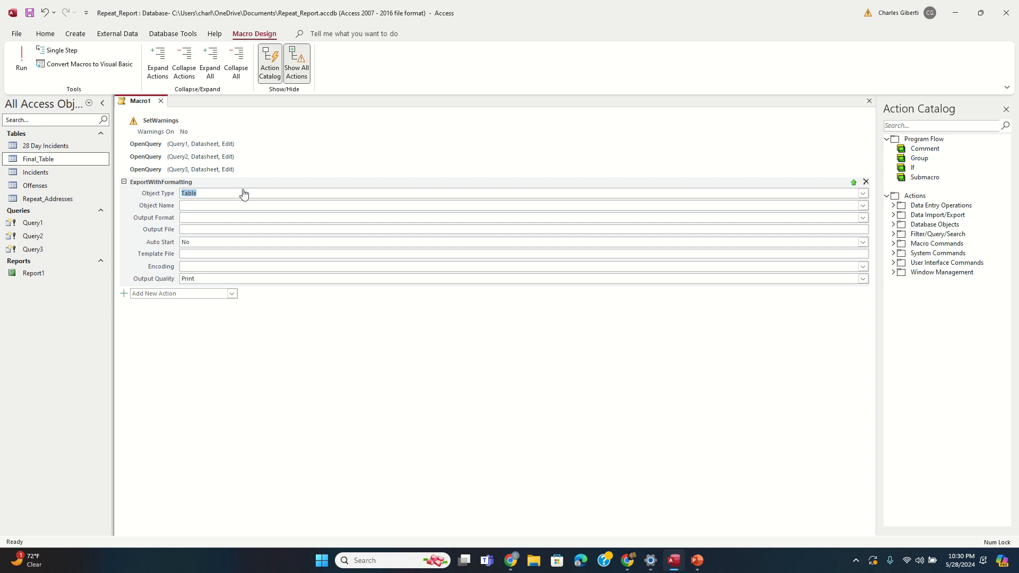
{"action": "left_click", "coordinate": [863, 193]}
{"action": "left_click", "coordinate": [585, 238]}
{"action": "left_click", "coordinate": [863, 206]}
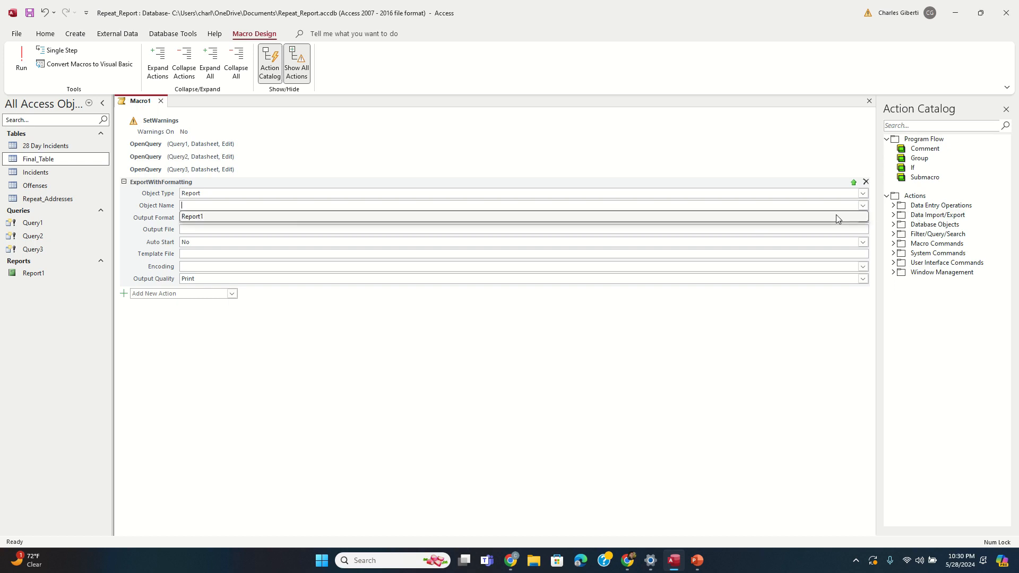
{"action": "left_click", "coordinate": [836, 215]}
{"action": "left_click", "coordinate": [863, 218]}
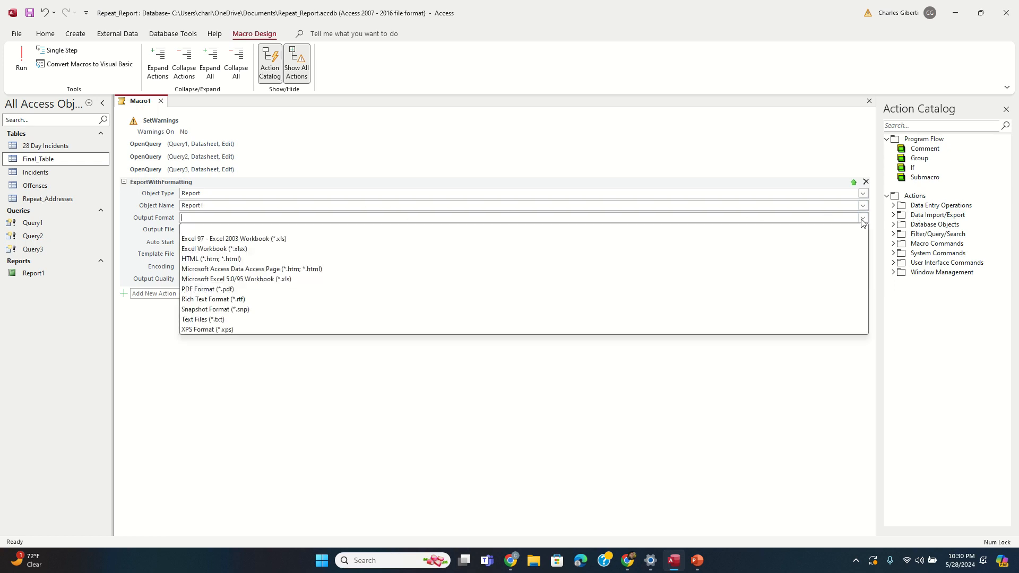
{"action": "left_click", "coordinate": [297, 289]}
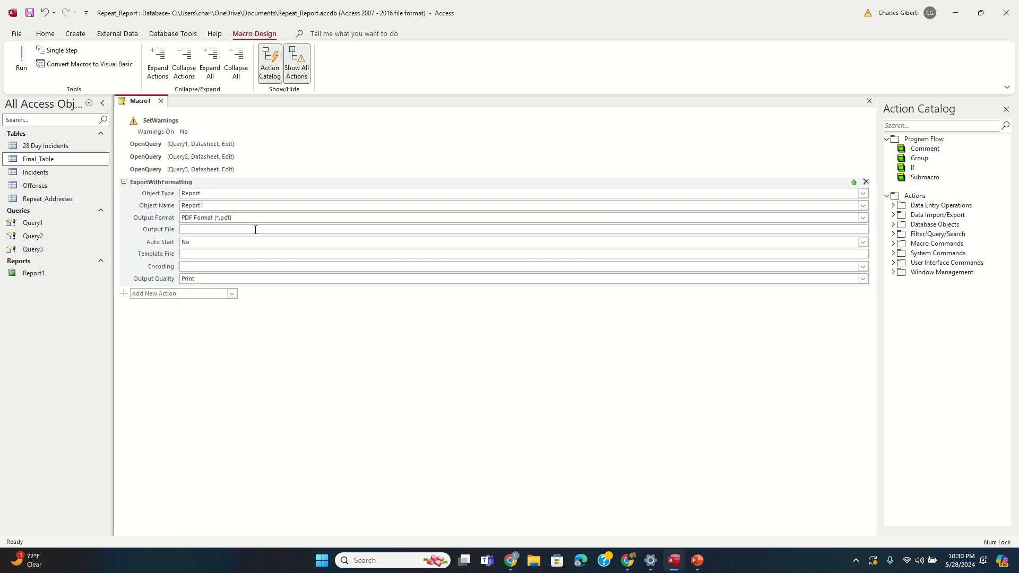
{"action": "left_click", "coordinate": [955, 13]}
{"action": "left_click", "coordinate": [953, 8]}
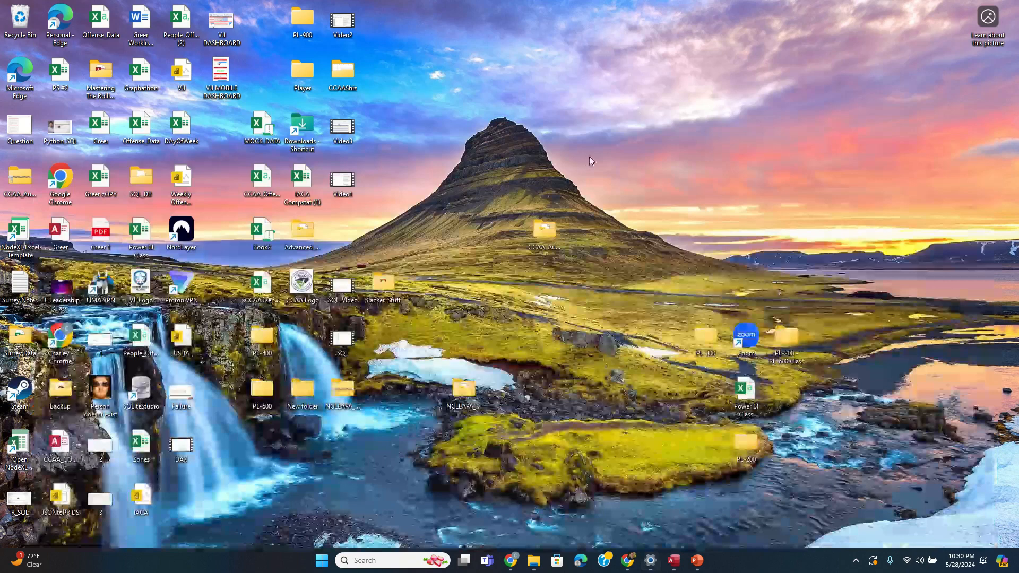
Step: Create a new desktop folder named Repeat_Incident_Report
{"action": "right_click", "coordinate": [587, 159]}
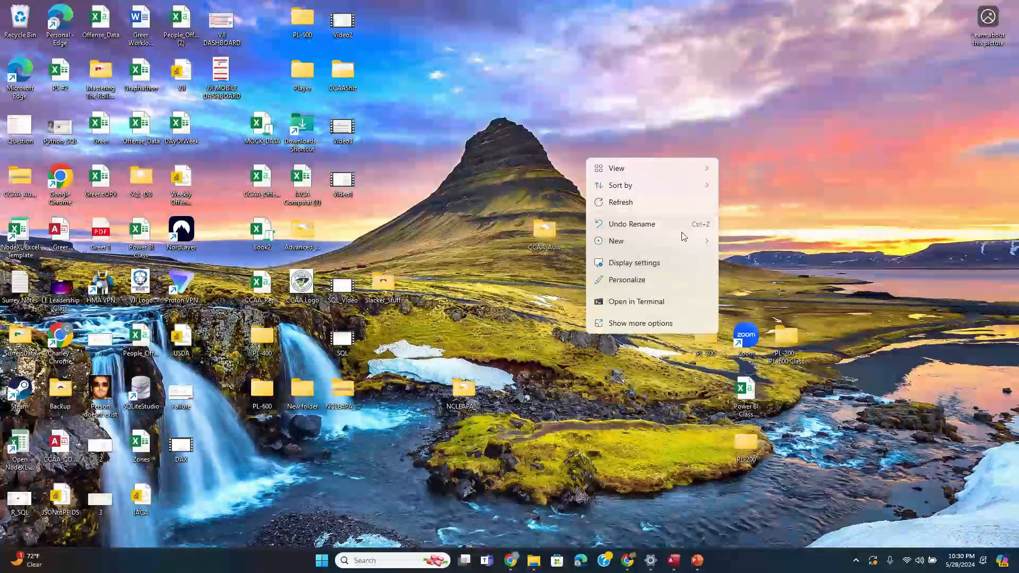
{"action": "mouse_move", "coordinate": [683, 240]}
{"action": "left_click", "coordinate": [747, 240]}
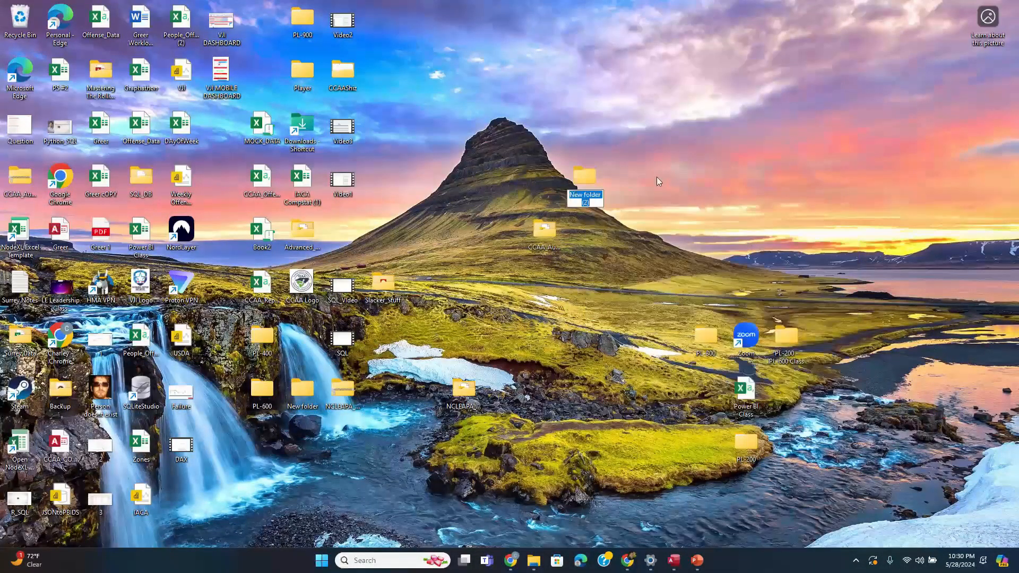
{"action": "type", "text": "Repeat_Incident_Report"}
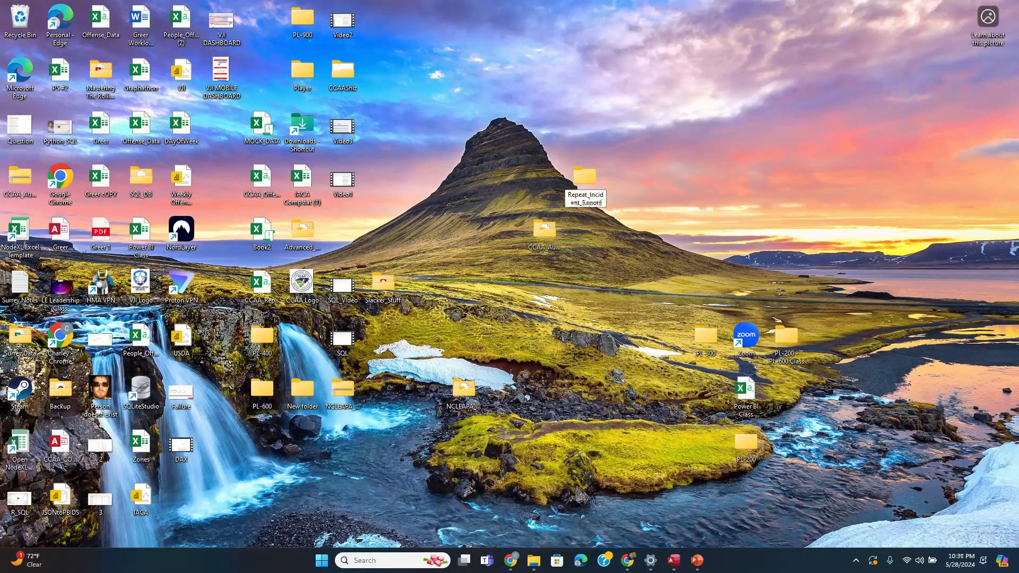
{"action": "key", "text": "Return"}
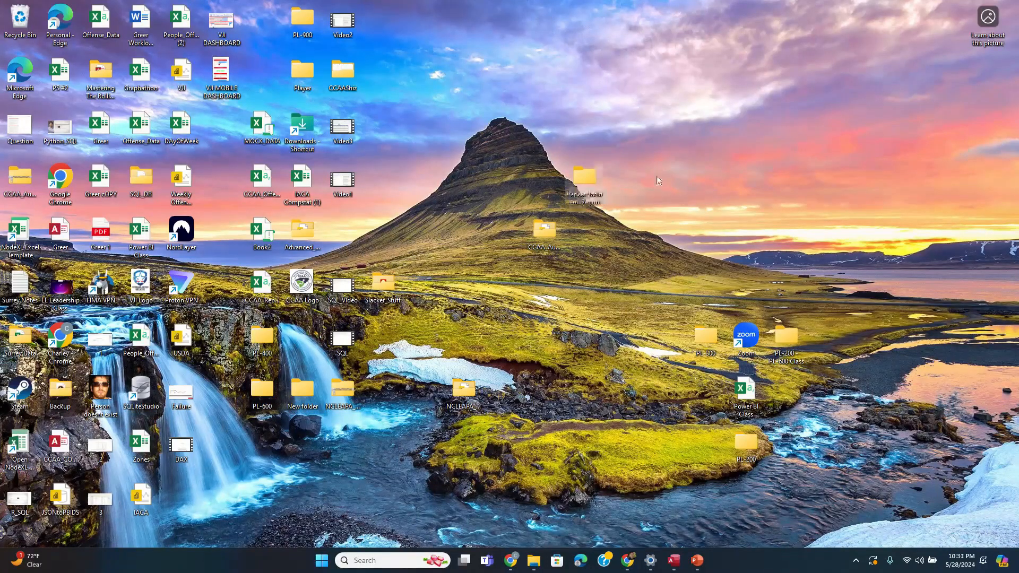
Step: Open the Repeat_Incident_Report folder, copy its address bar path, and return to Access
{"action": "double_click", "coordinate": [582, 180]}
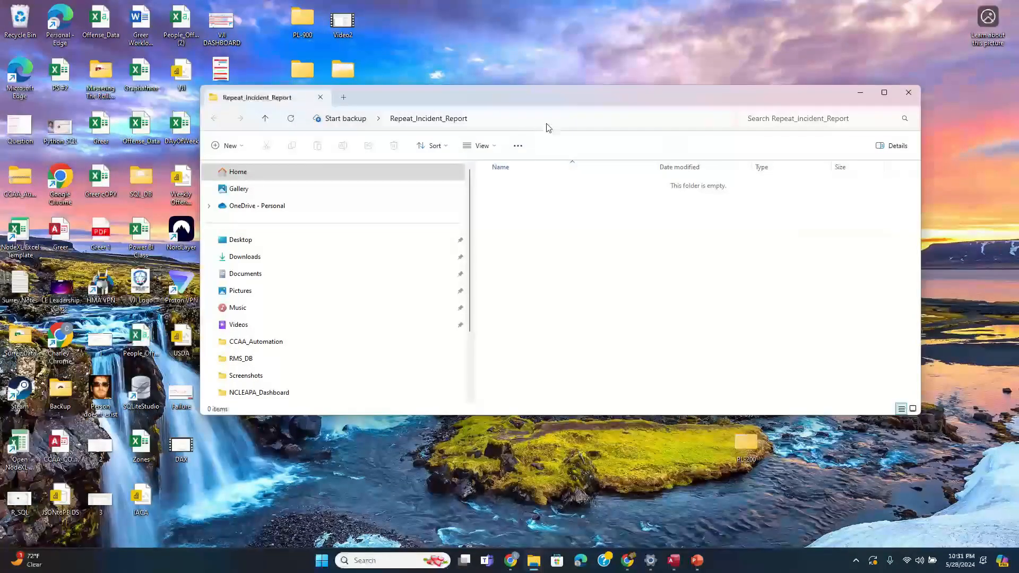
{"action": "left_click", "coordinate": [609, 118]}
{"action": "right_click", "coordinate": [618, 120]}
{"action": "left_click", "coordinate": [647, 148]}
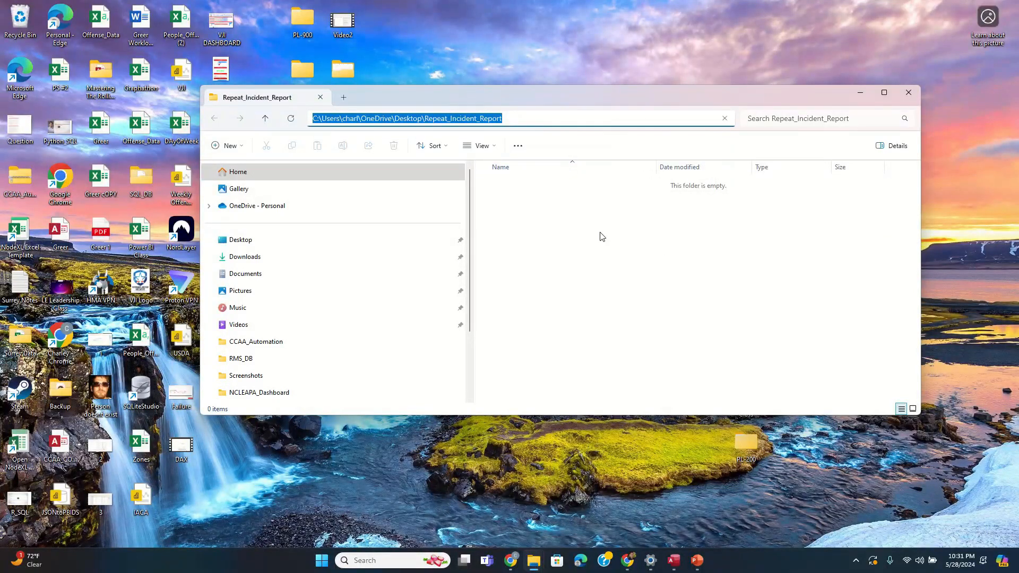
{"action": "left_click", "coordinate": [675, 559]}
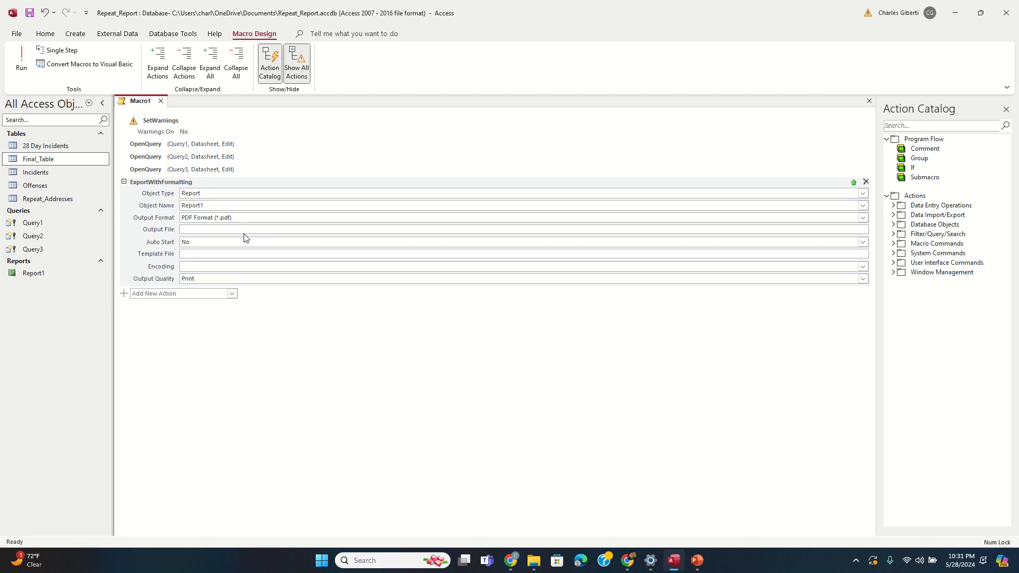
Step: Set the export's Output File to the pasted folder path plus \Repeat_Incident_Report.pdf
{"action": "key", "text": "ctrl+v"}
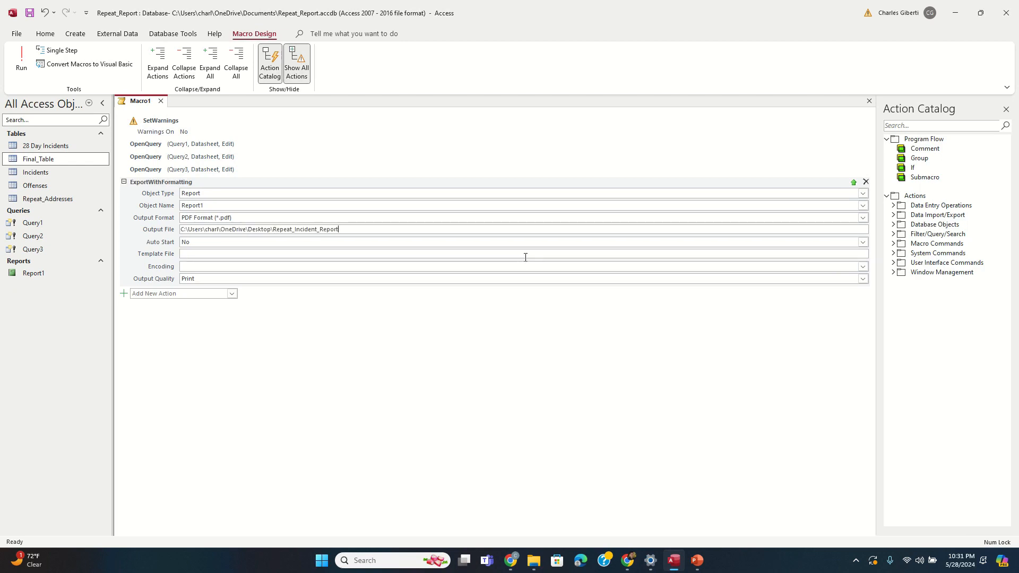
{"action": "type", "text": "\\Repeat_Incident_Report.pdf"}
{"action": "left_click", "coordinate": [124, 182]}
Step: Save the macro as Macro1, close it, and run Macro1
{"action": "right_click", "coordinate": [149, 106]}
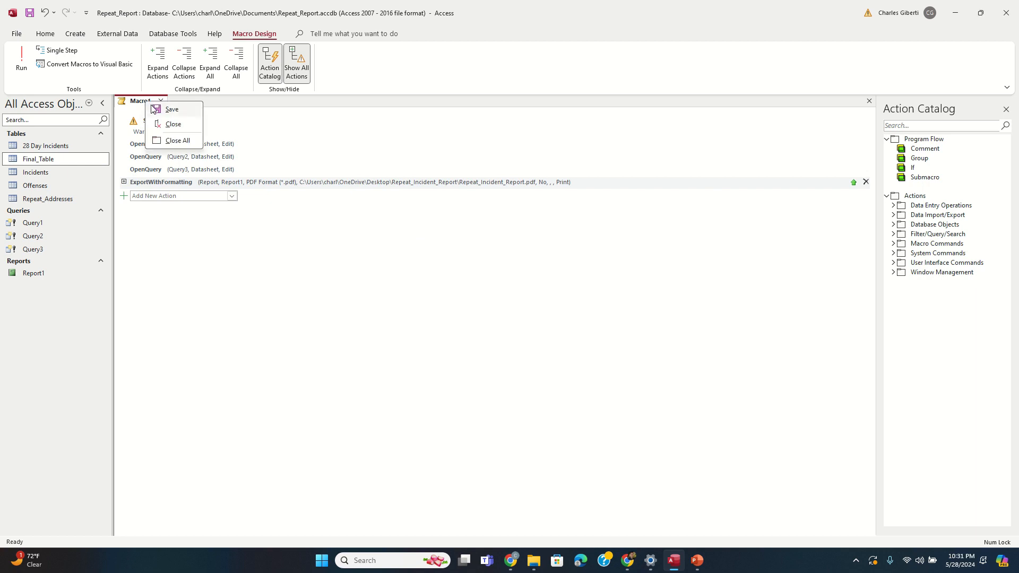
{"action": "left_click", "coordinate": [159, 109]}
{"action": "left_click", "coordinate": [503, 212]}
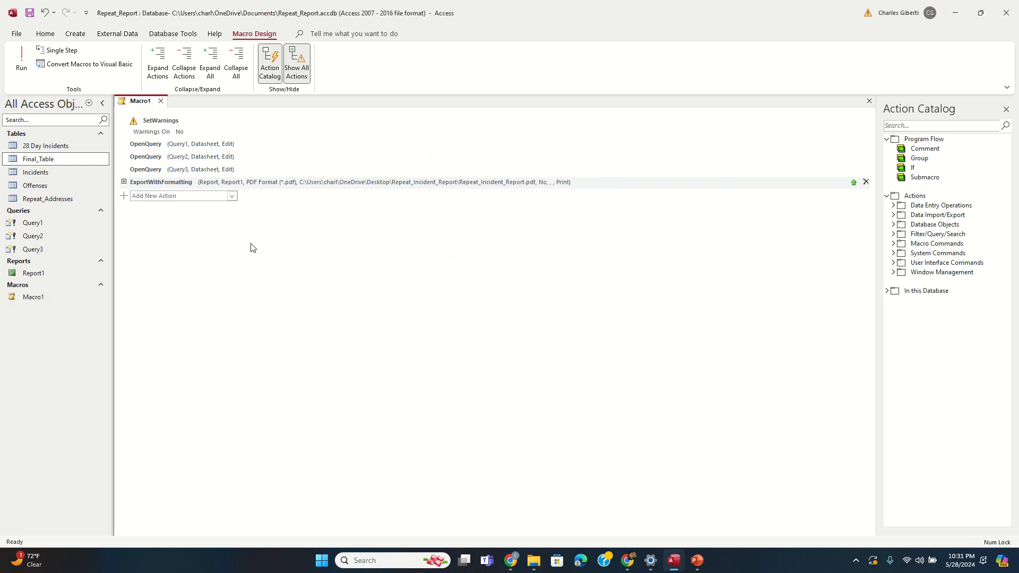
{"action": "left_click", "coordinate": [161, 101]}
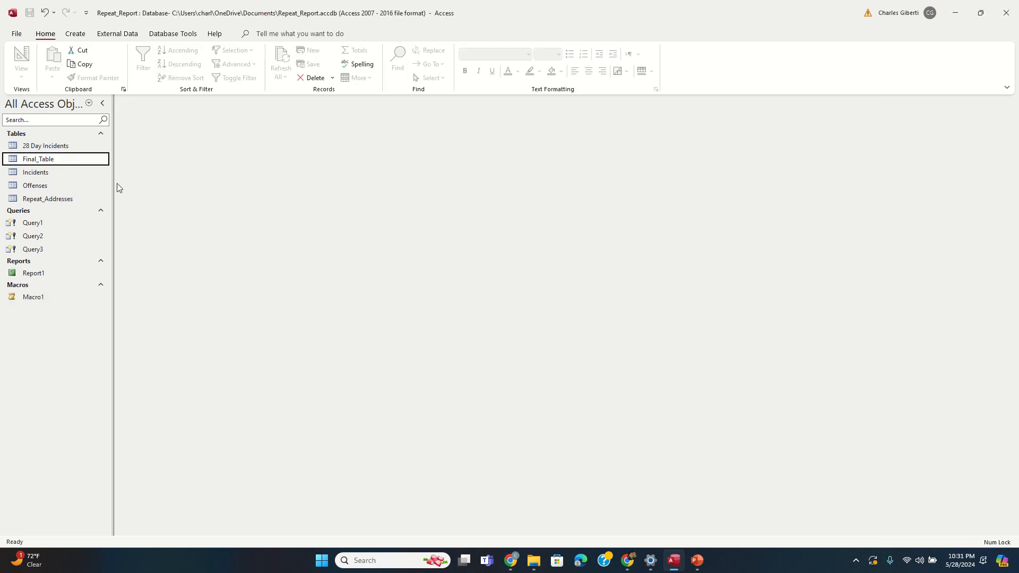
{"action": "double_click", "coordinate": [71, 298]}
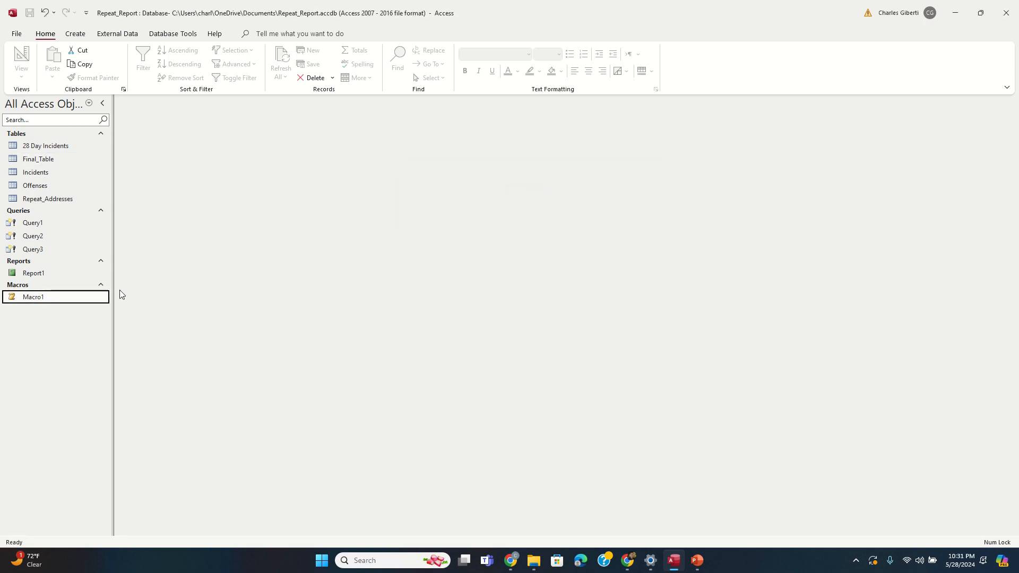
Step: Minimise Access, browse the Desktop, and open the exported Repeat_Incident_Report PDF
{"action": "left_click", "coordinate": [960, 17]}
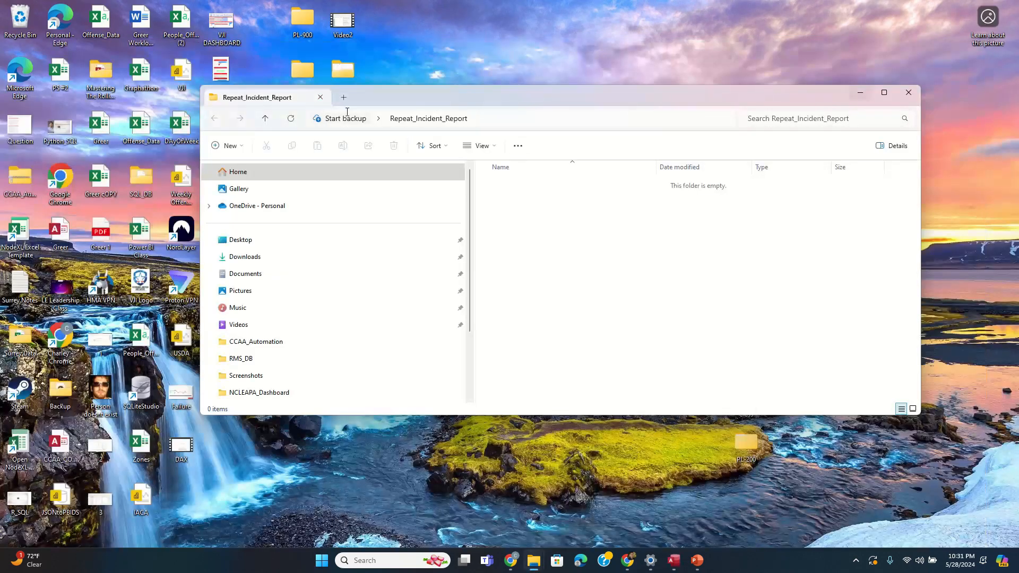
{"action": "left_click", "coordinate": [271, 245]}
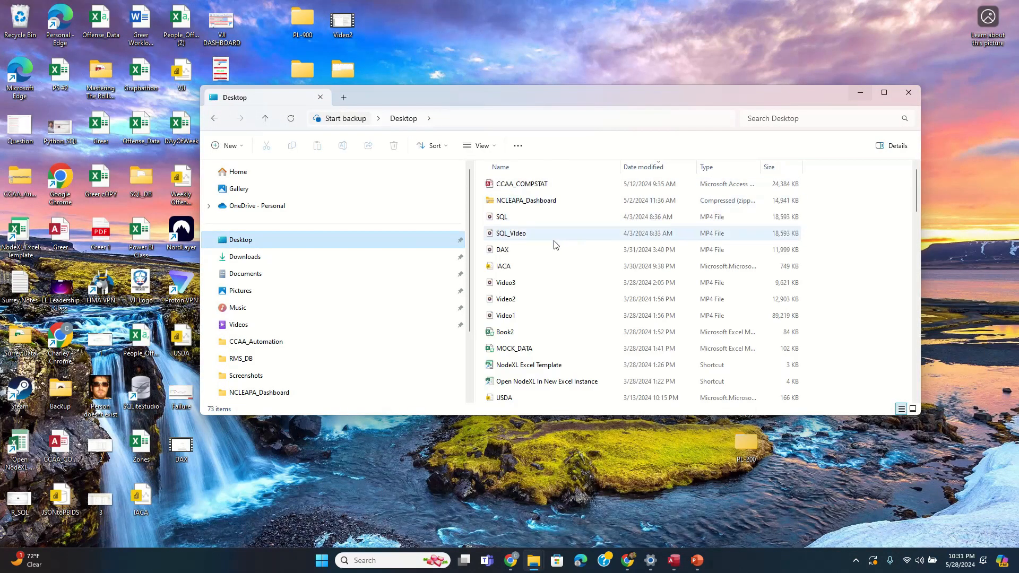
{"action": "scroll", "coordinate": [530, 331], "scroll_direction": "down", "scroll_amount": 4}
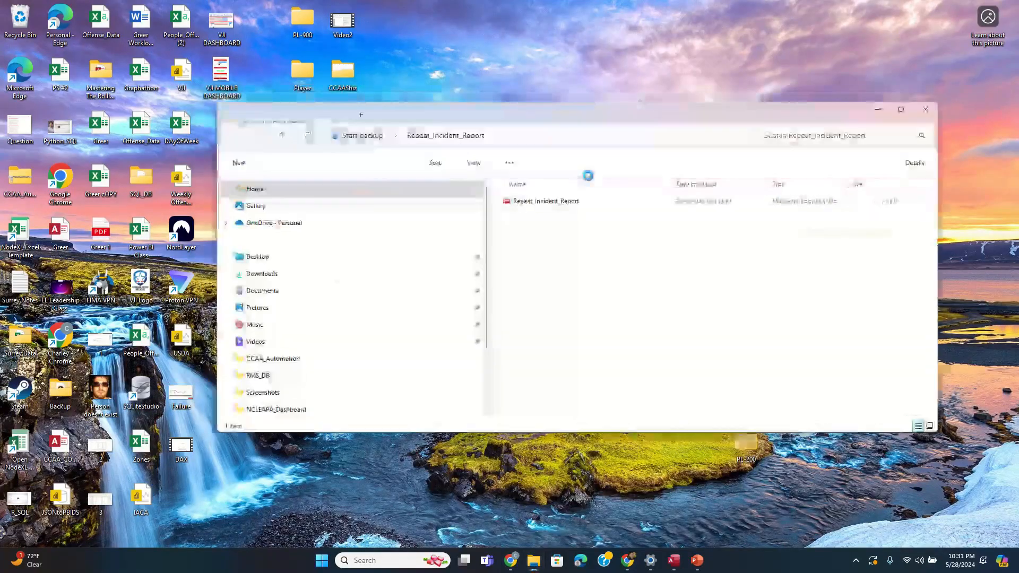
{"action": "double_click", "coordinate": [567, 203]}
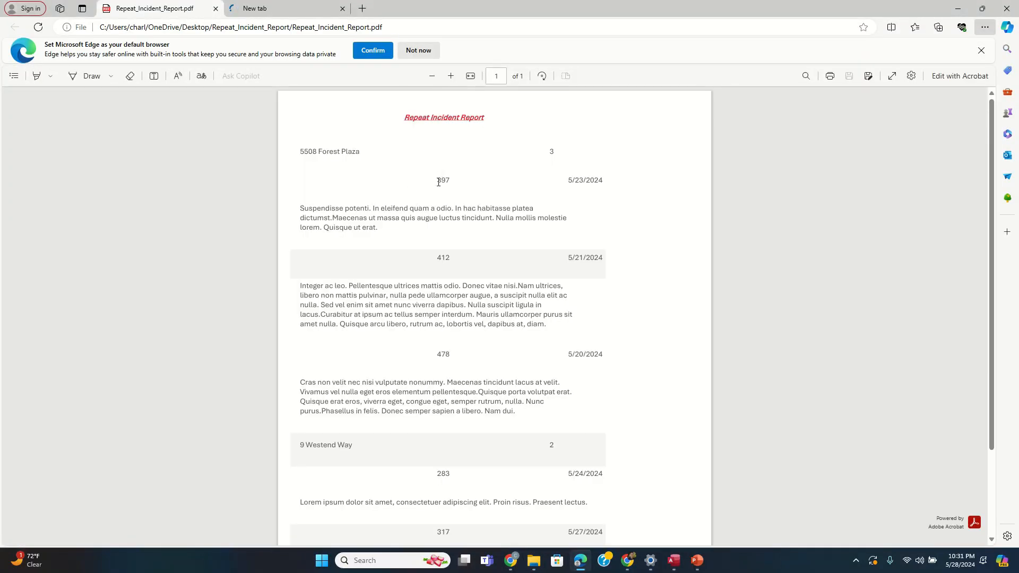
Step: Scroll through the Repeat Incident Report PDF, close Edge, and return to Access
{"action": "scroll", "coordinate": [512, 249], "scroll_direction": "down", "scroll_amount": 2}
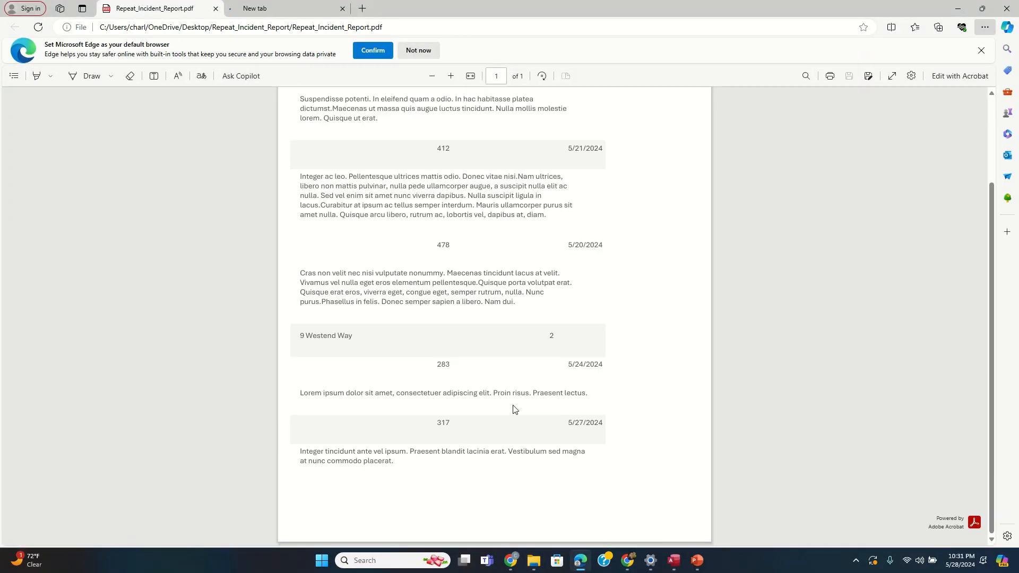
{"action": "scroll", "coordinate": [517, 397], "scroll_direction": "up", "scroll_amount": 2}
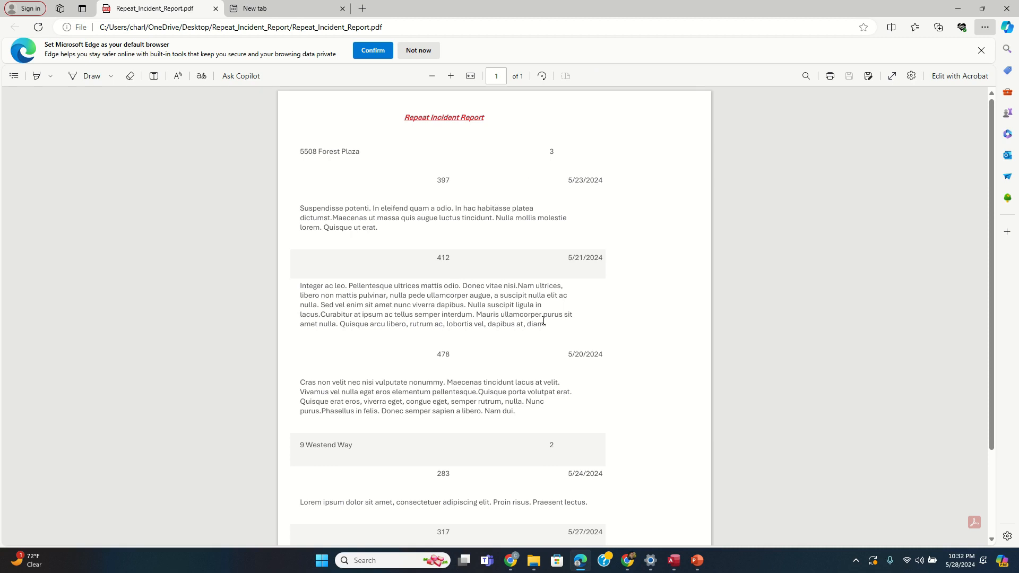
{"action": "left_click", "coordinate": [215, 9]}
{"action": "left_click", "coordinate": [215, 9]}
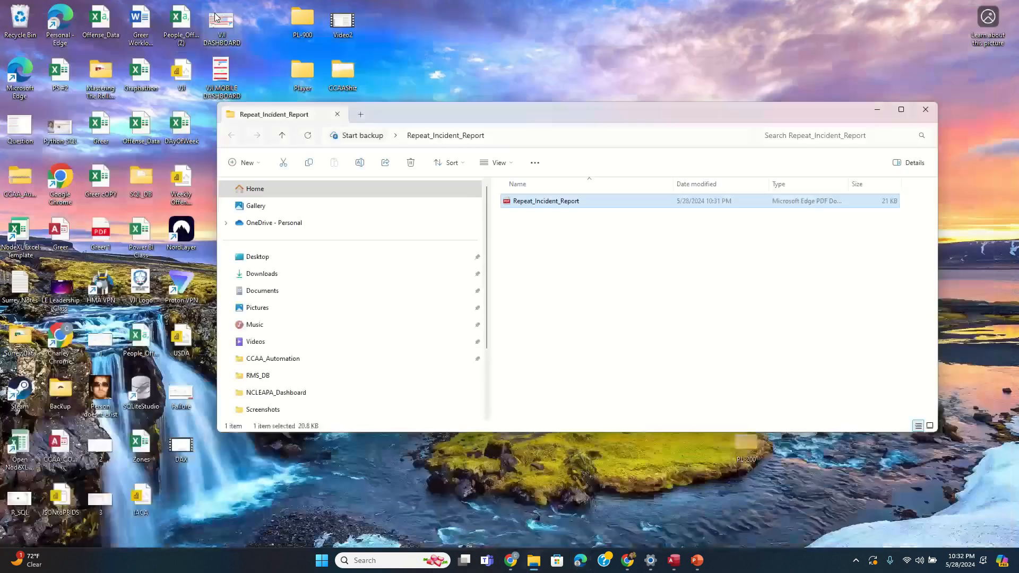
{"action": "left_click", "coordinate": [673, 560]}
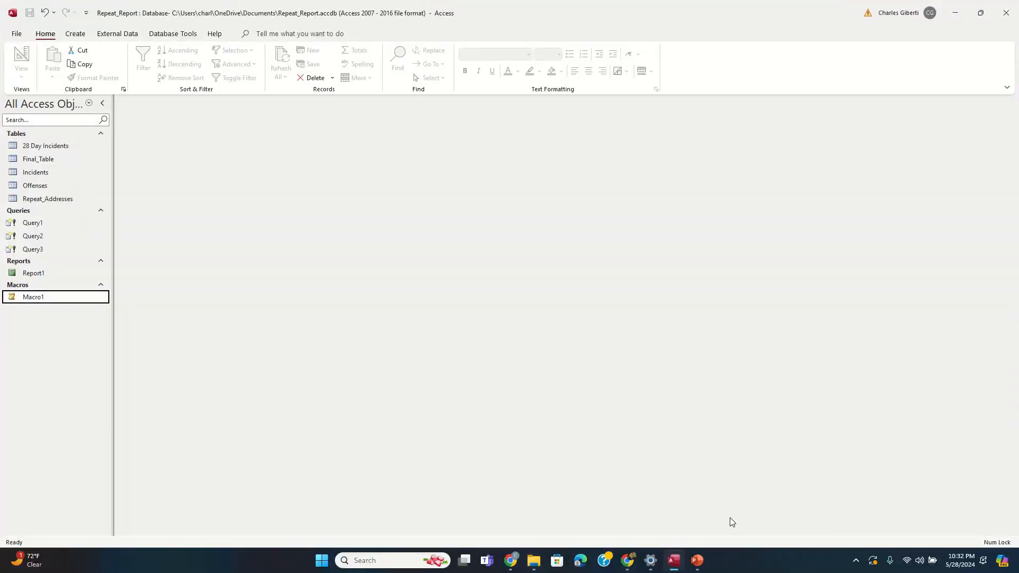